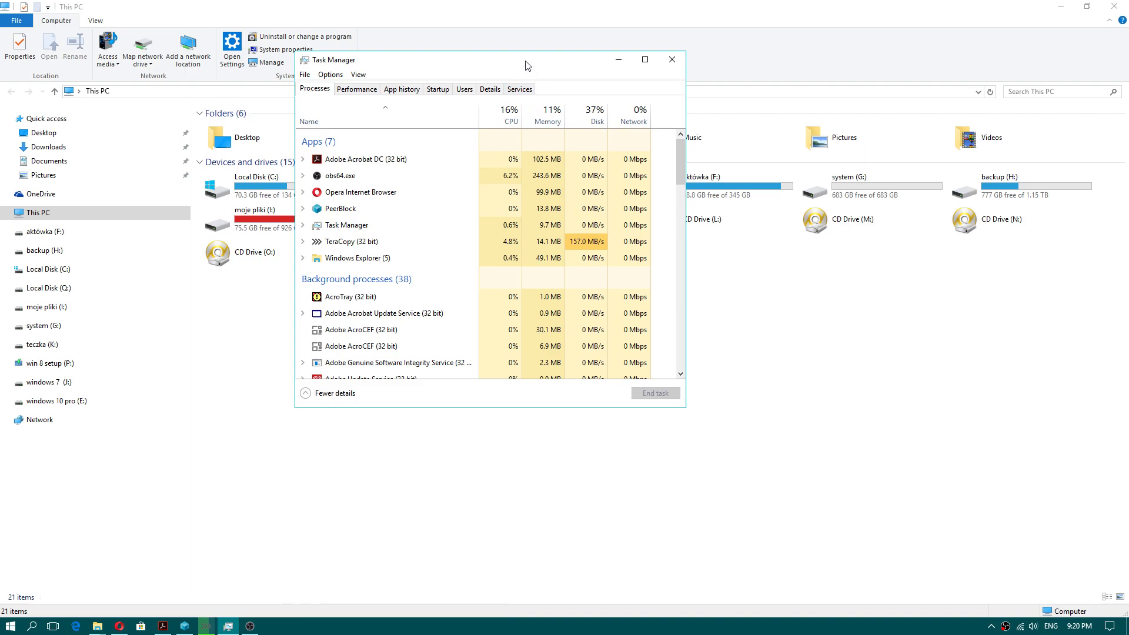
- Open Resource Monitor from Task Manager's performance view and examine the processes with disk activity
left_click(372, 210)
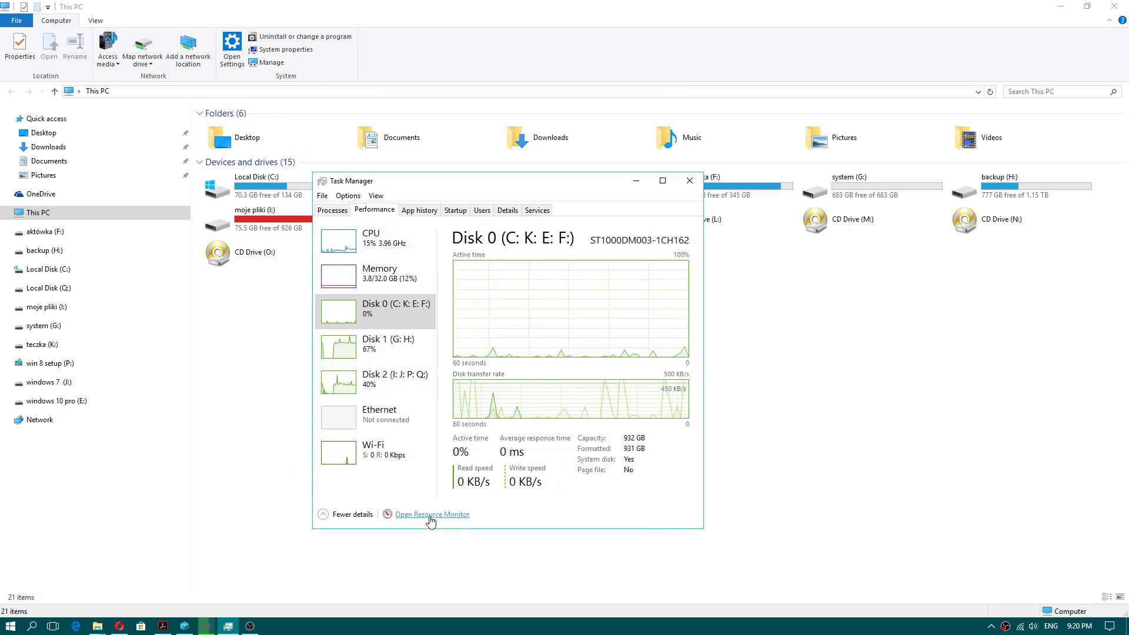
left_click(431, 514)
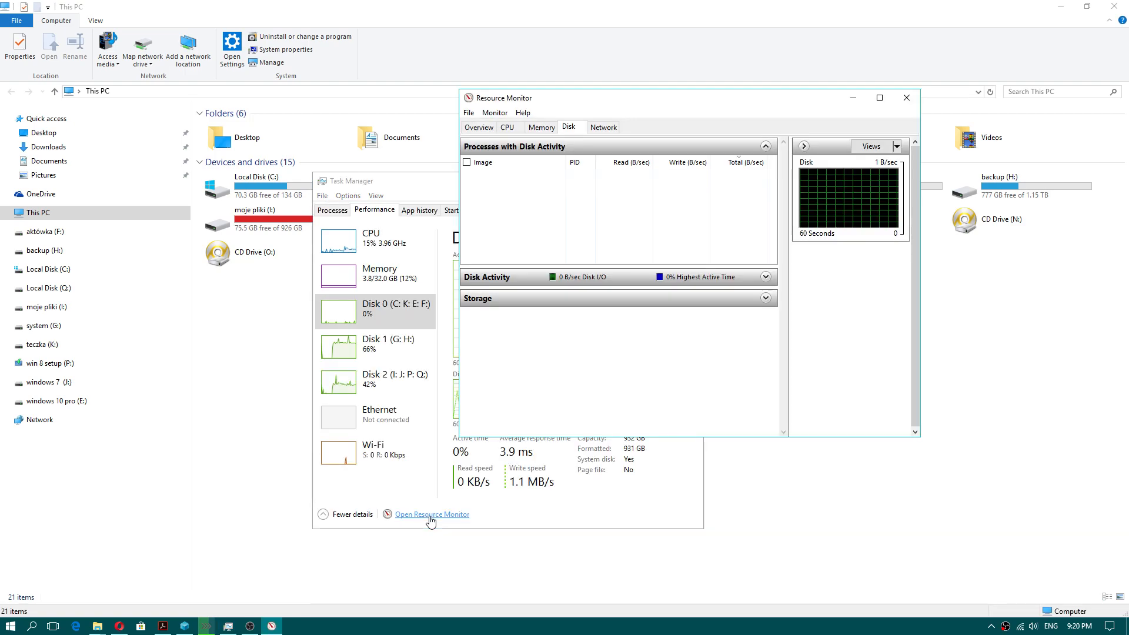
left_click_drag(606, 100, 393, 148)
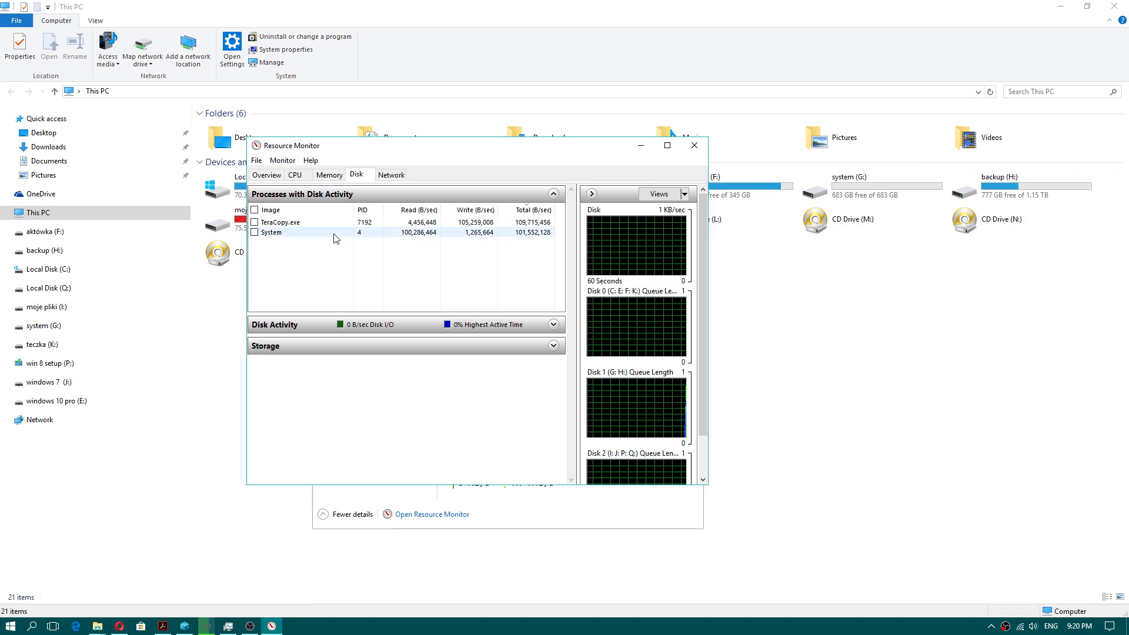
- Open the CompatTelRunner.exe PDF from the PDF 2017 folder on drive F: and view its article title
left_click(997, 197)
left_click(725, 189)
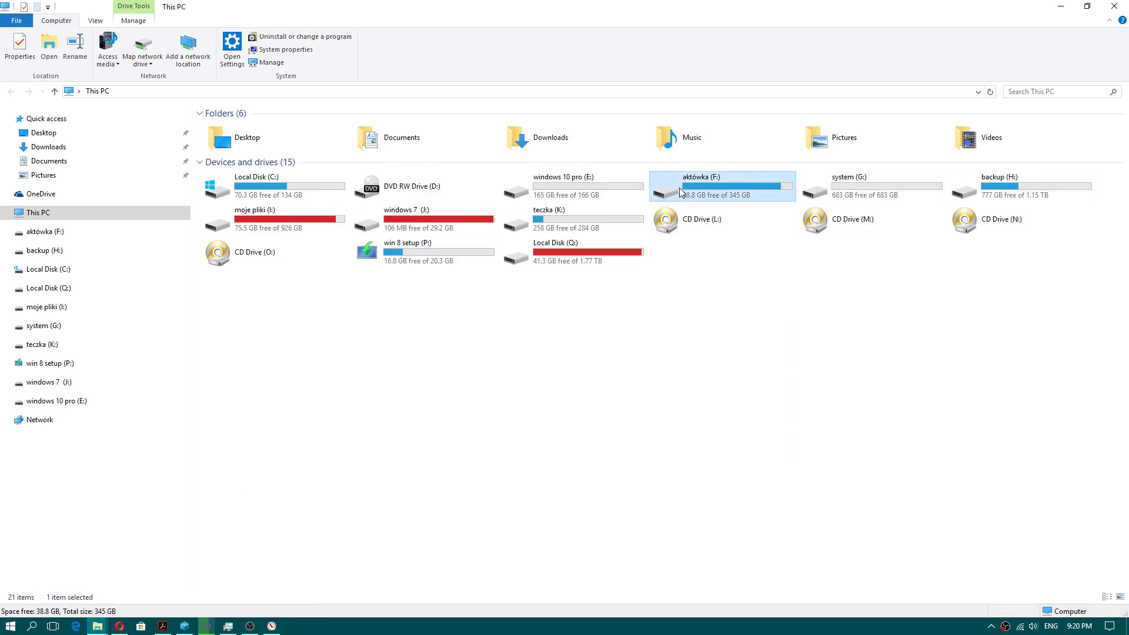
double_click(725, 189)
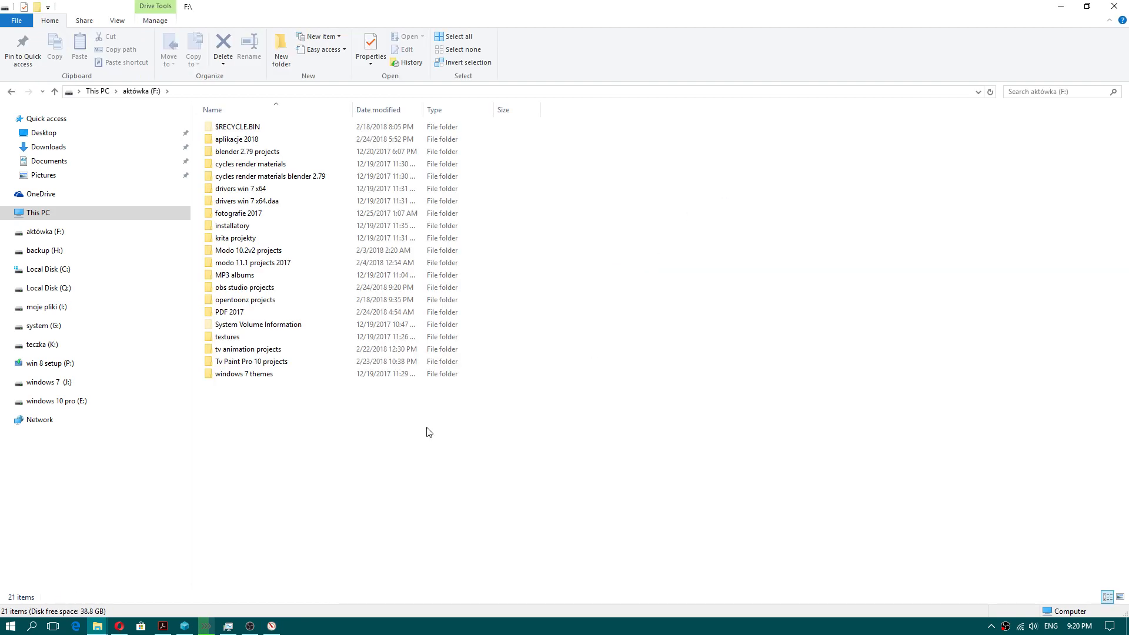
double_click(247, 314)
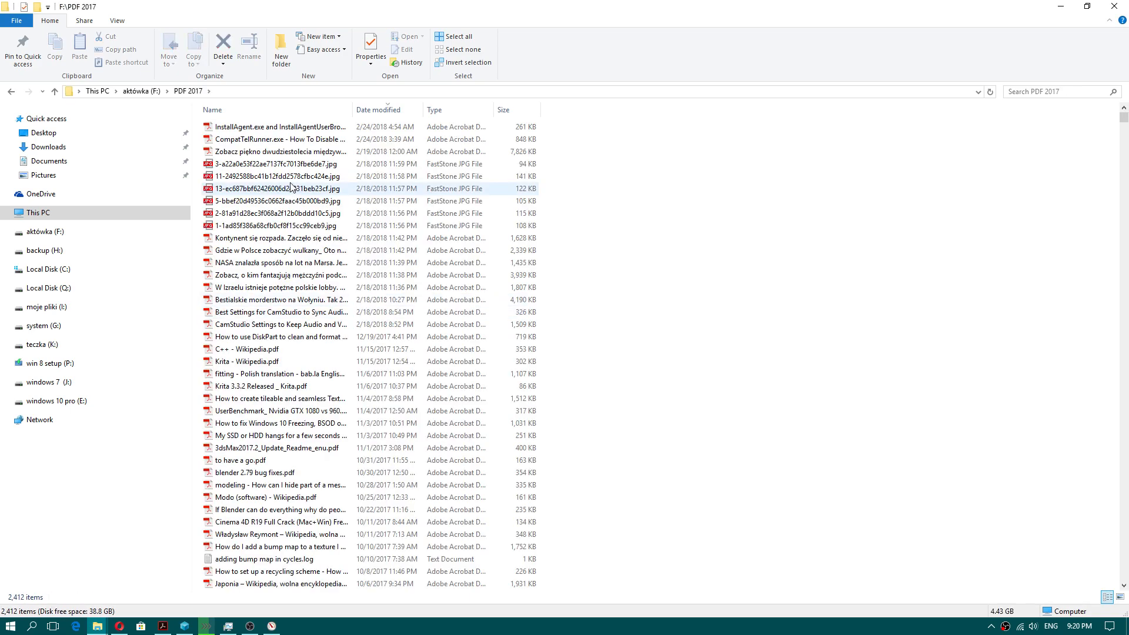
double_click(279, 143)
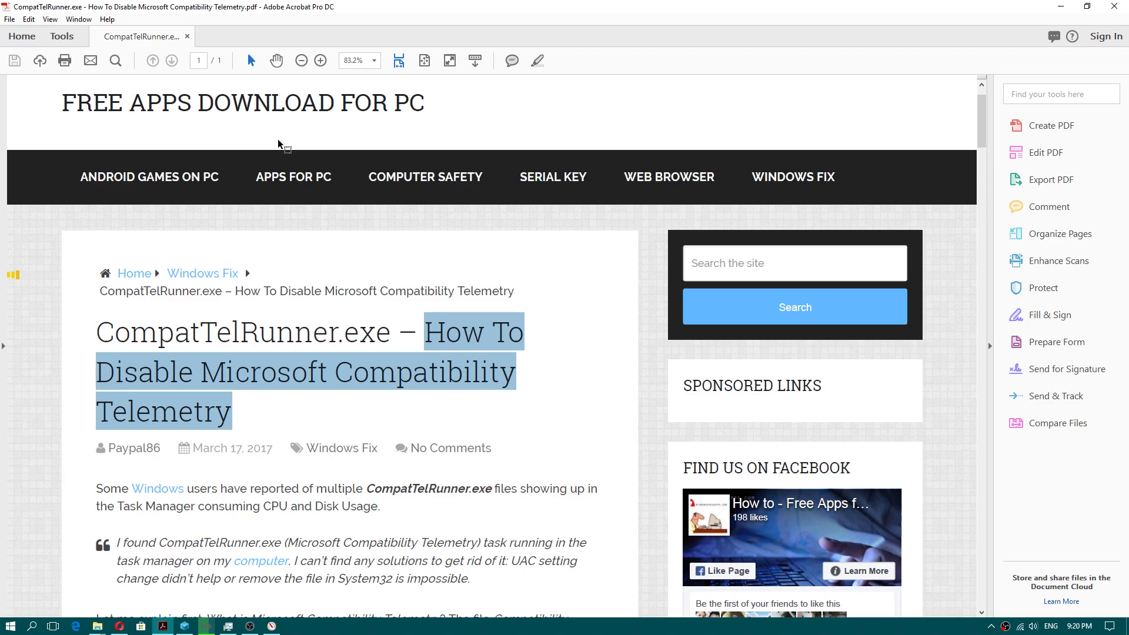
left_click(402, 333)
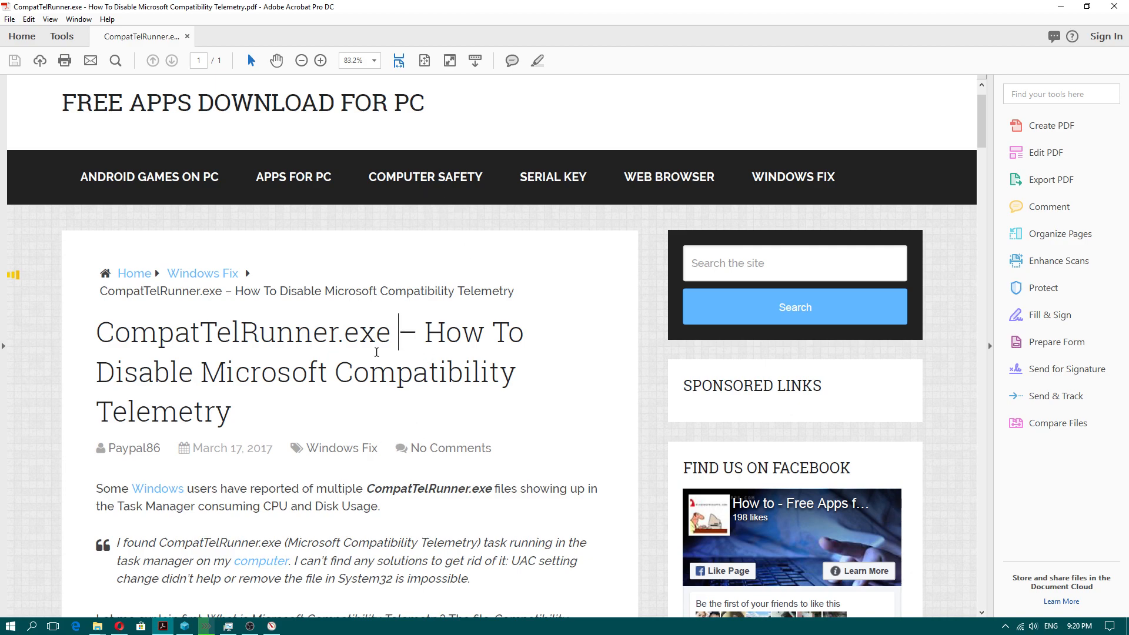
- Minimize the PDF, check Resource Monitor's disk activity list for the CompatTelRunner process, and minimize the monitor
left_click(1060, 7)
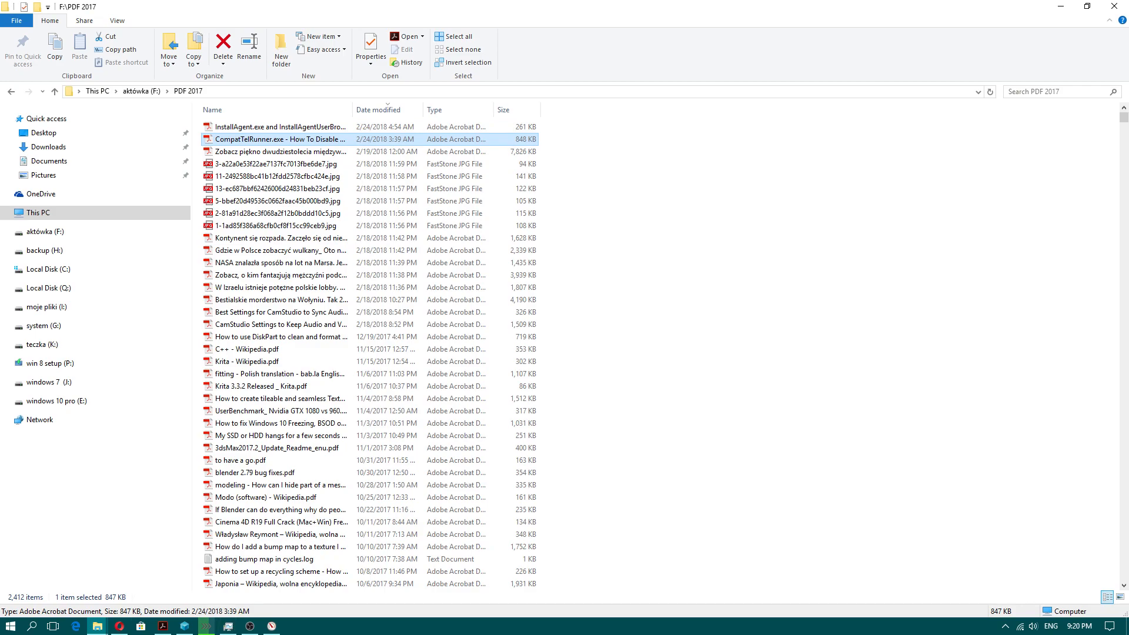
left_click(272, 627)
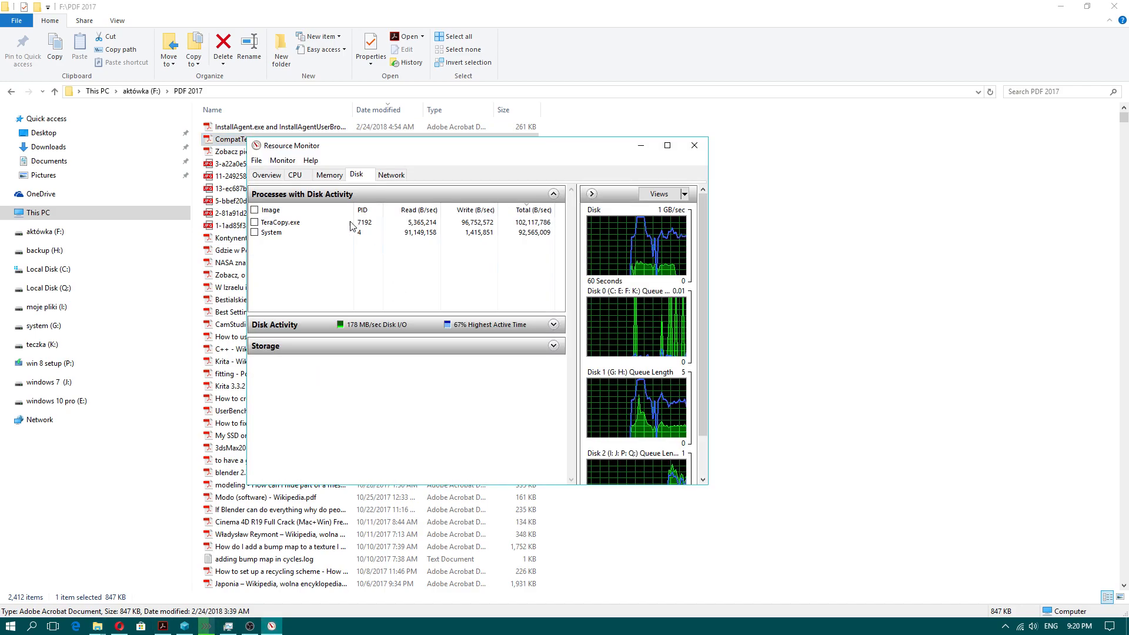
left_click(640, 145)
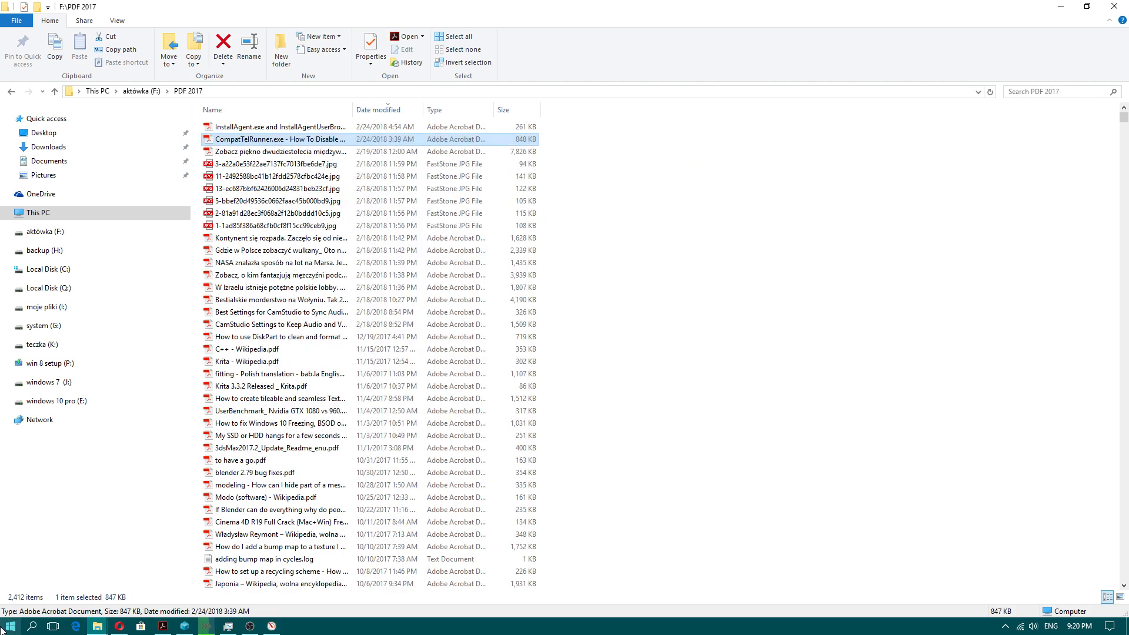
- Search for "services" and open the services.msc console
left_click(11, 626)
right_click(207, 460)
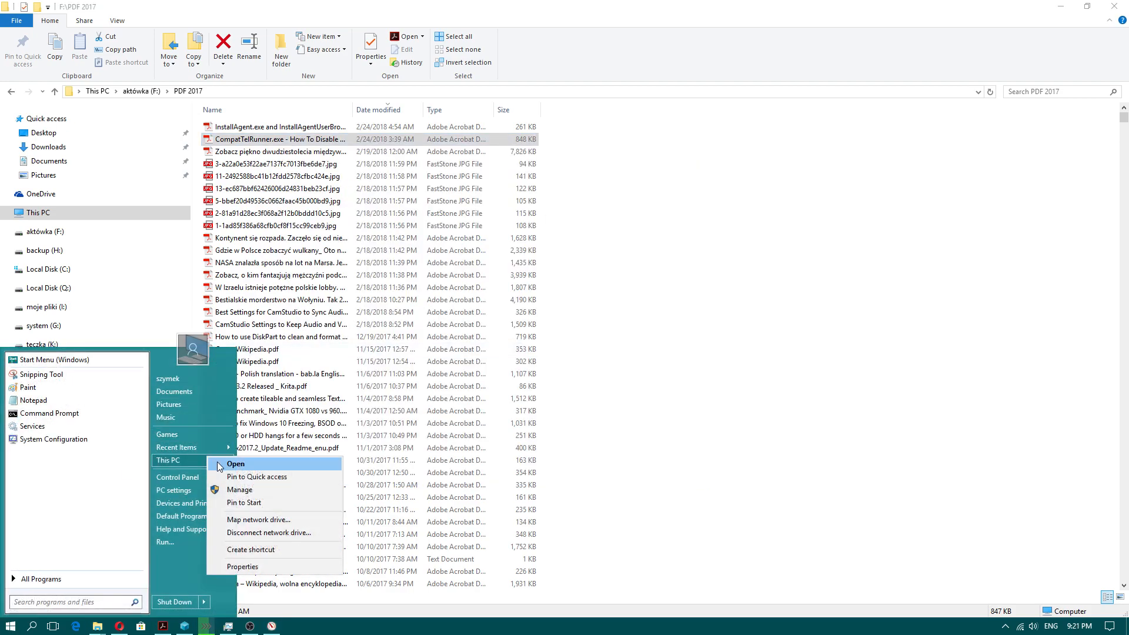
left_click(21, 602)
type("s")
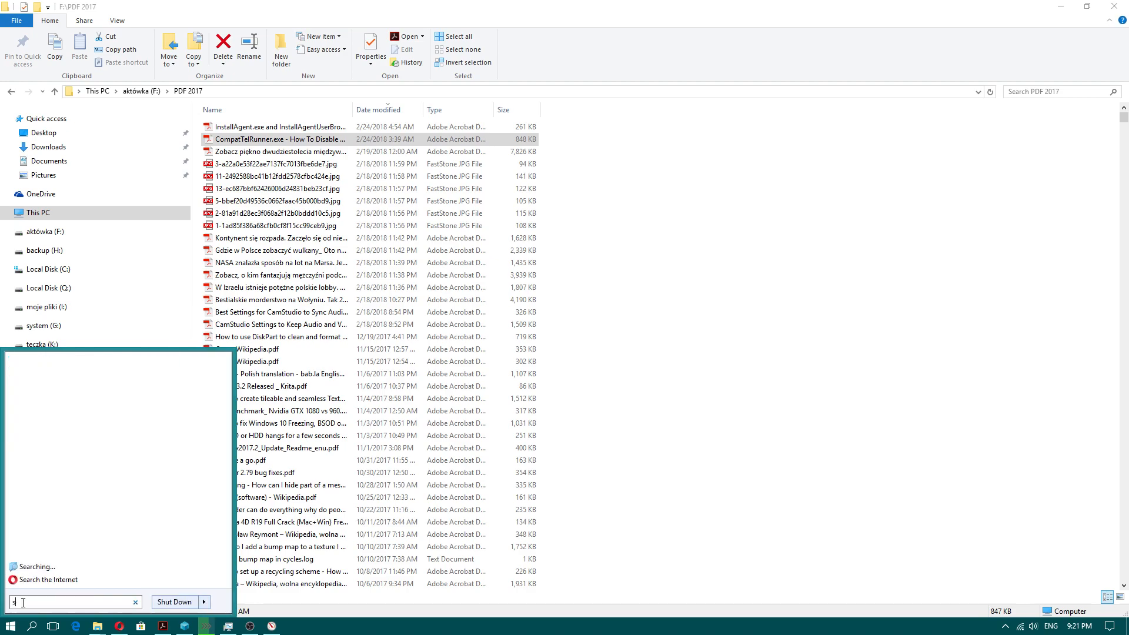
type("ervices")
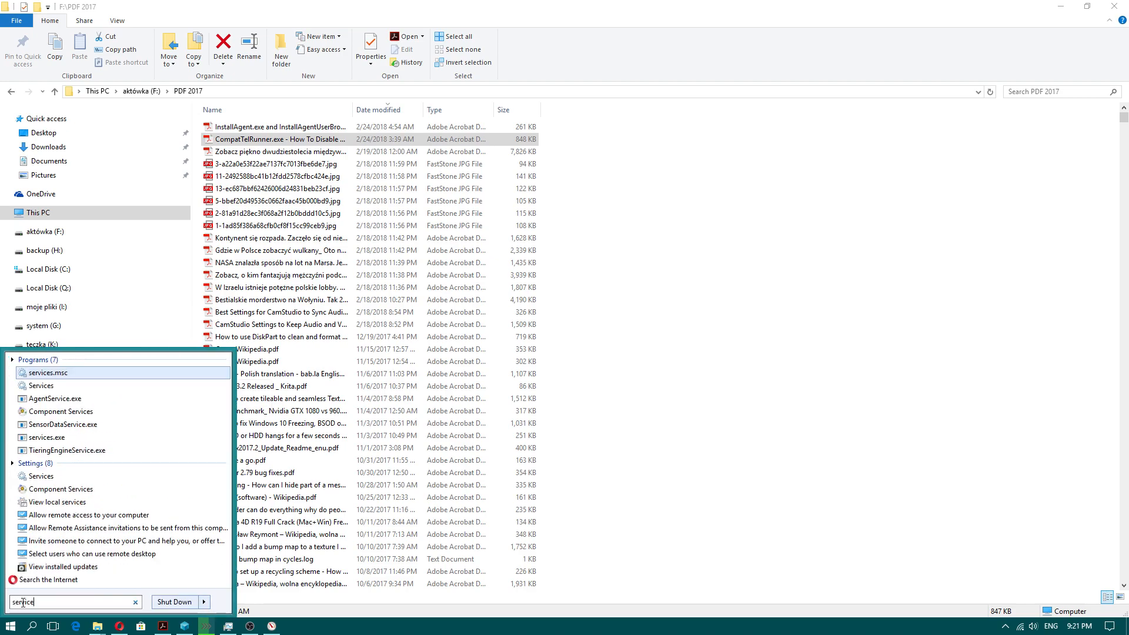
left_click(61, 375)
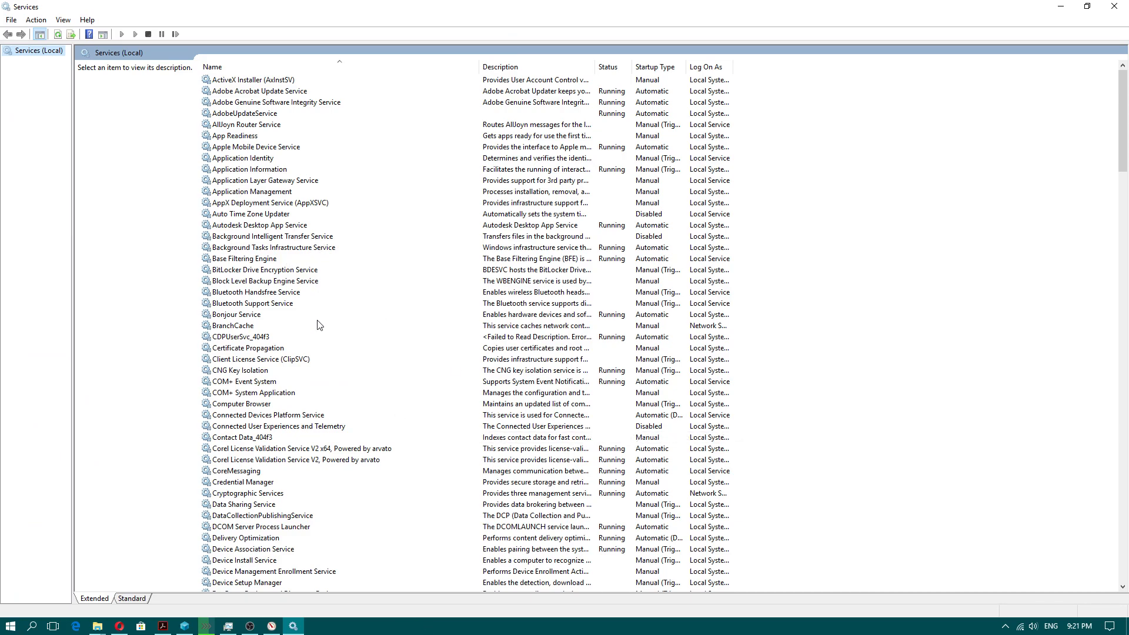
- Open the properties of the Connected User Experiences and Telemetry service and check its startup type
left_click(285, 416)
left_click(298, 428)
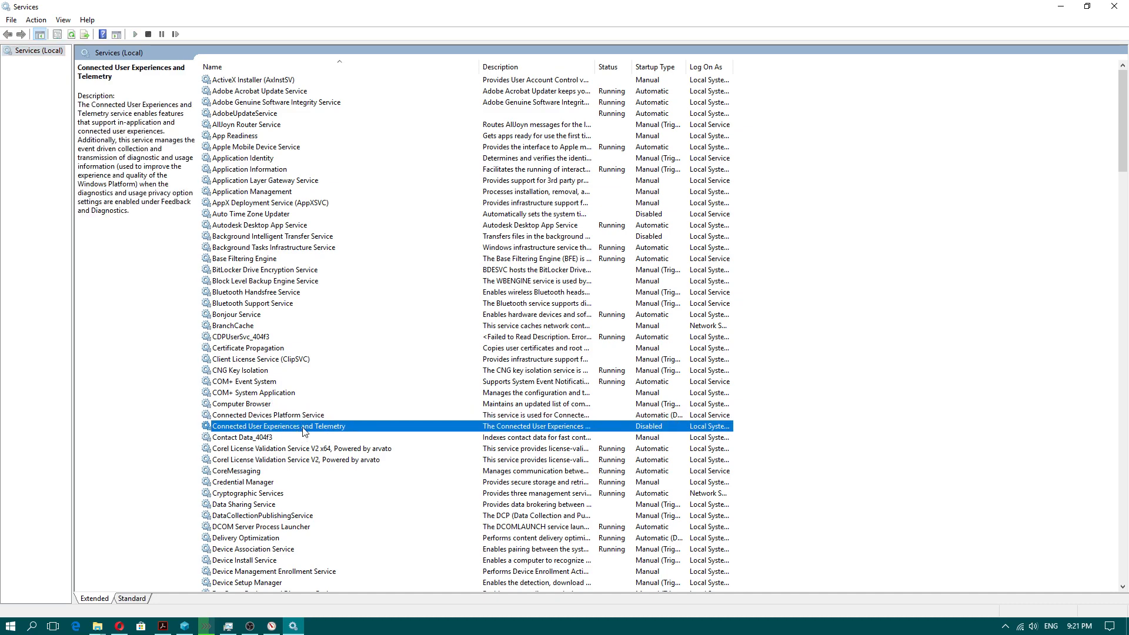
right_click(304, 432)
left_click(347, 536)
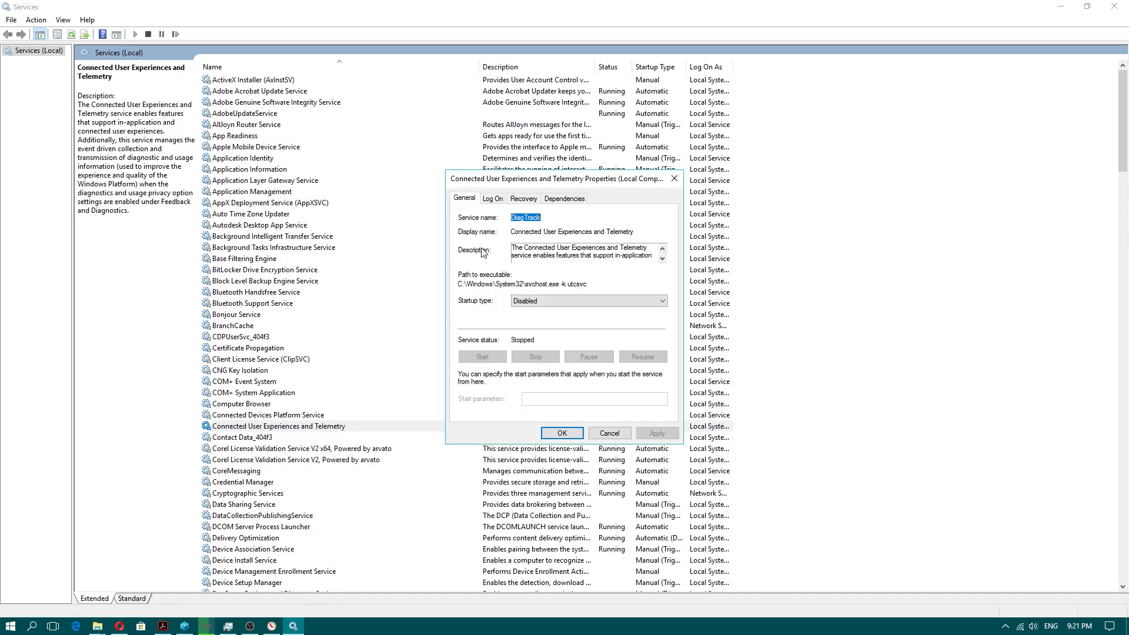
left_click(553, 302)
left_click(553, 302)
- Review the telemetry service's log on and recovery settings, including the reset fail count, and close its properties
left_click(494, 197)
left_click(523, 198)
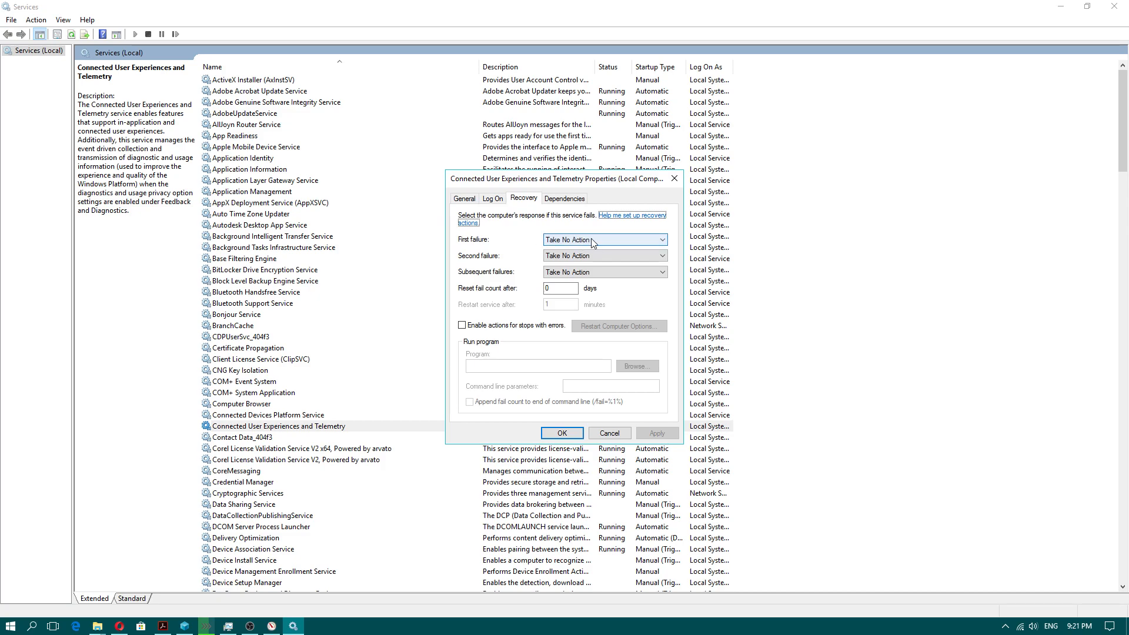
left_click(571, 288)
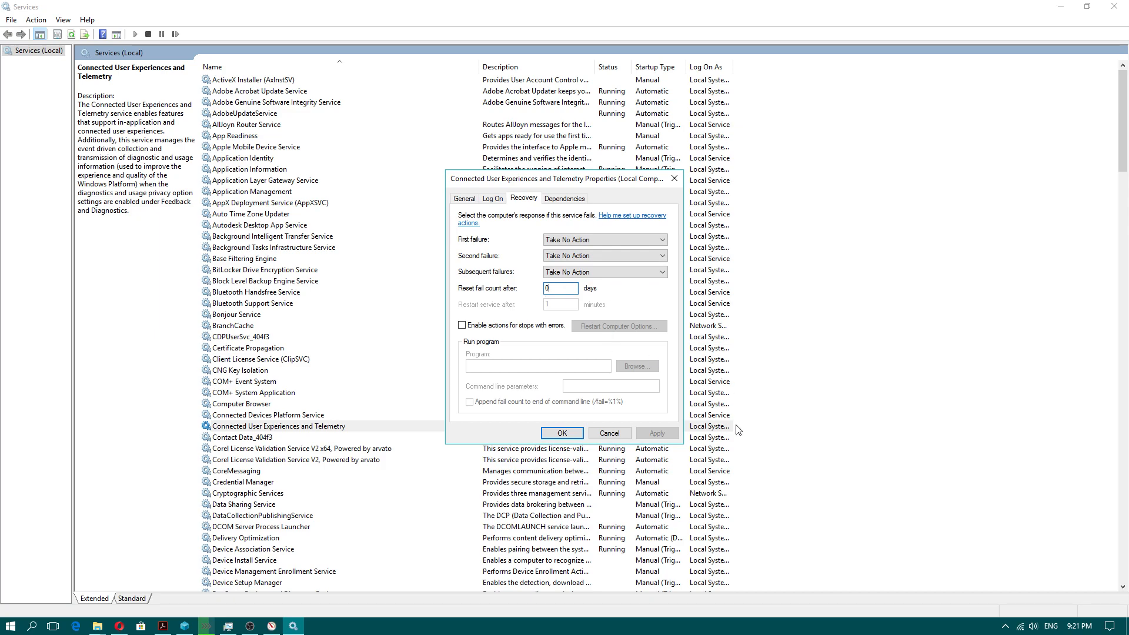
left_click(465, 198)
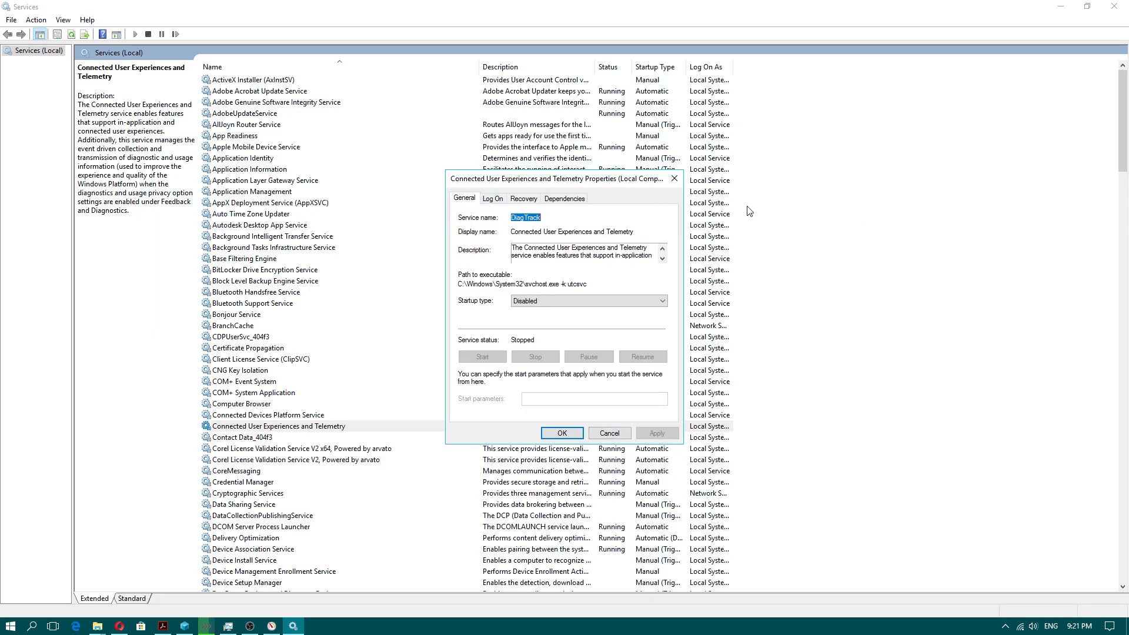
left_click(674, 178)
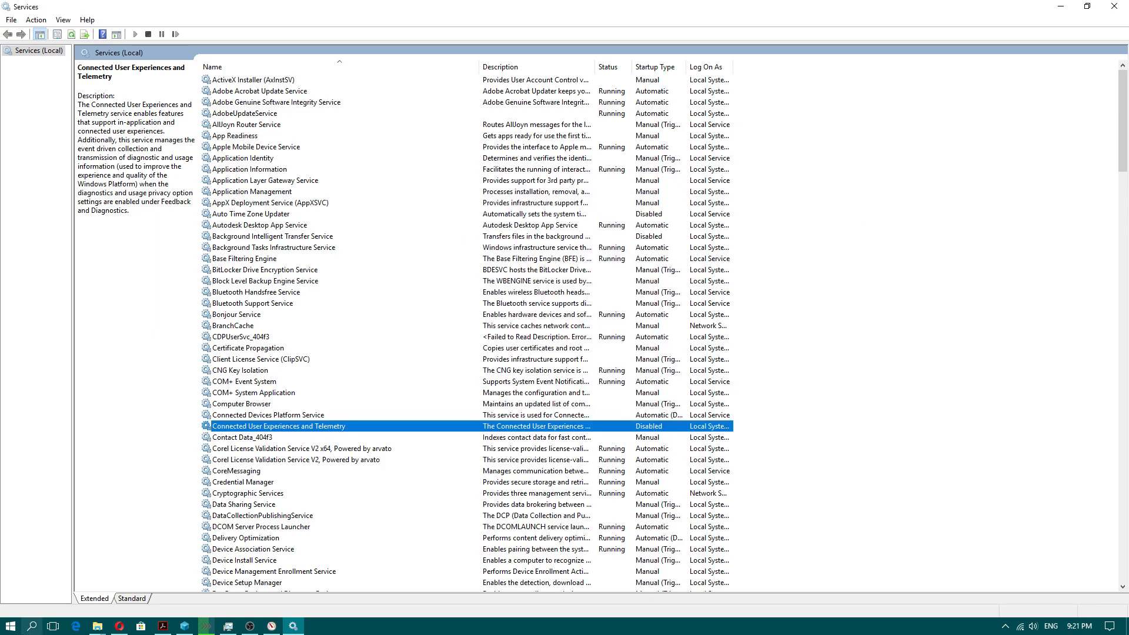
- Search for and open Task Scheduler, and narrow both side panes to enlarge the middle pane
left_click(11, 625)
type("t")
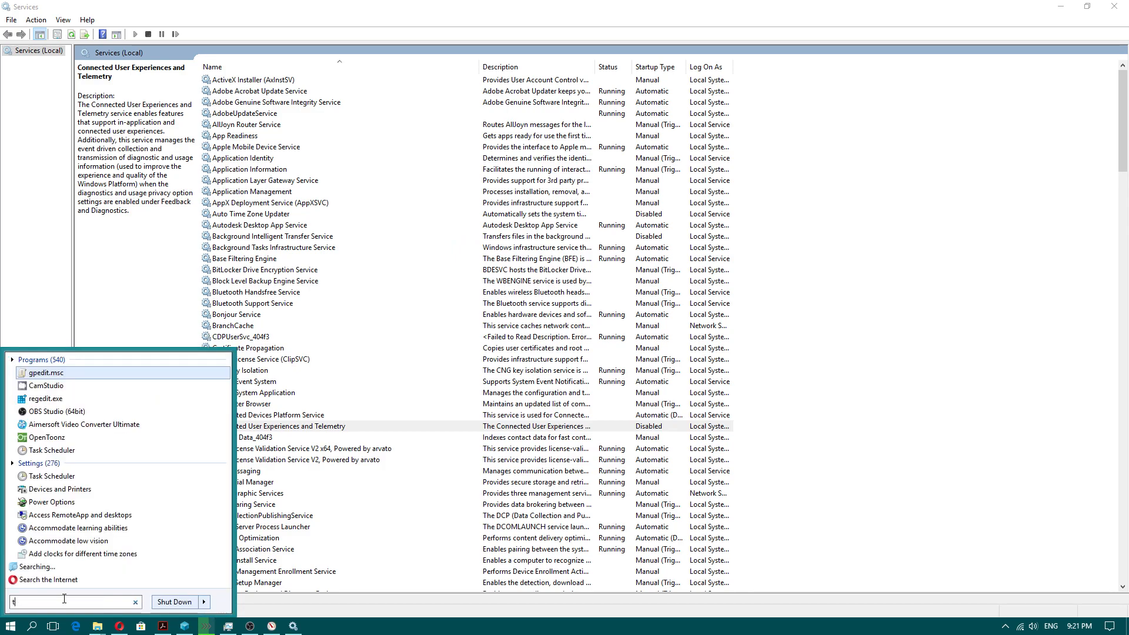
type("ask sheduler")
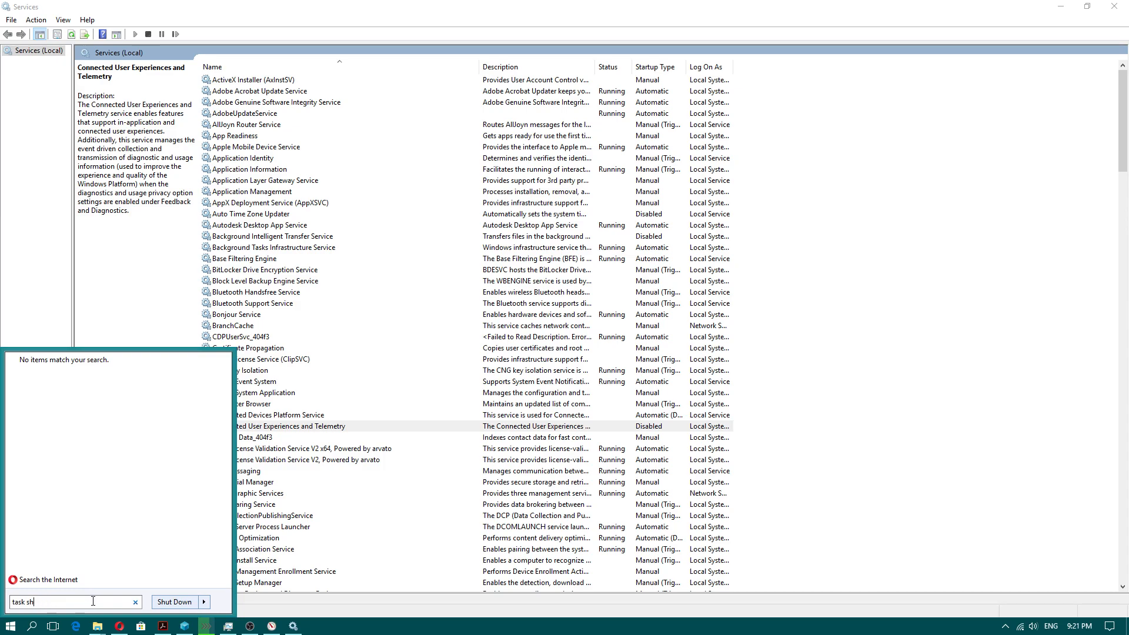
left_click(76, 379)
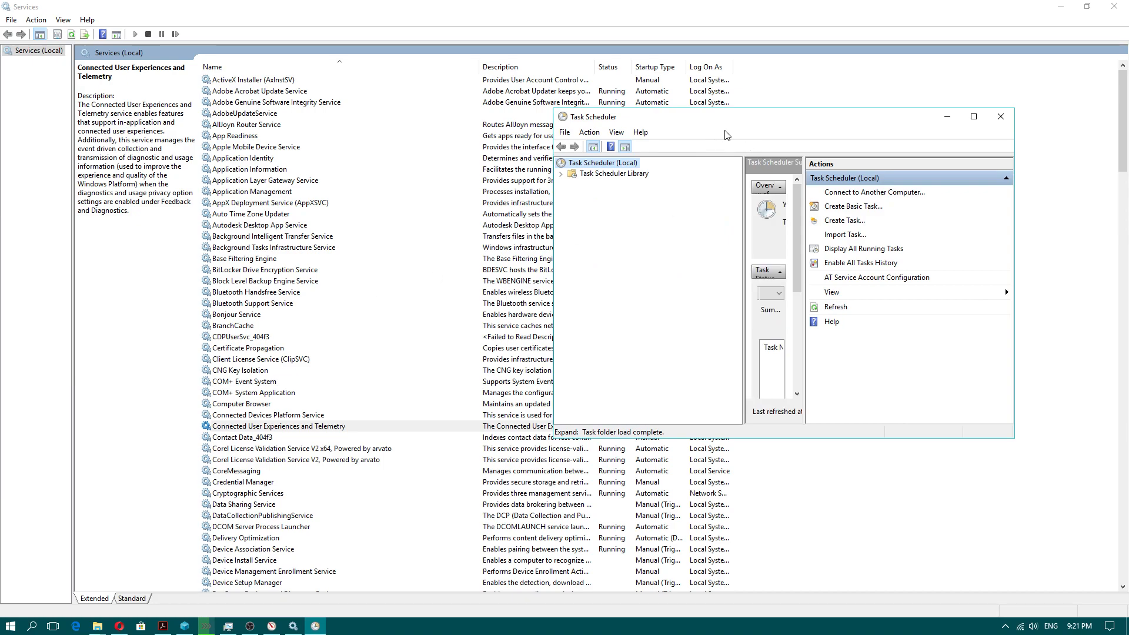
left_click_drag(804, 219, 910, 219)
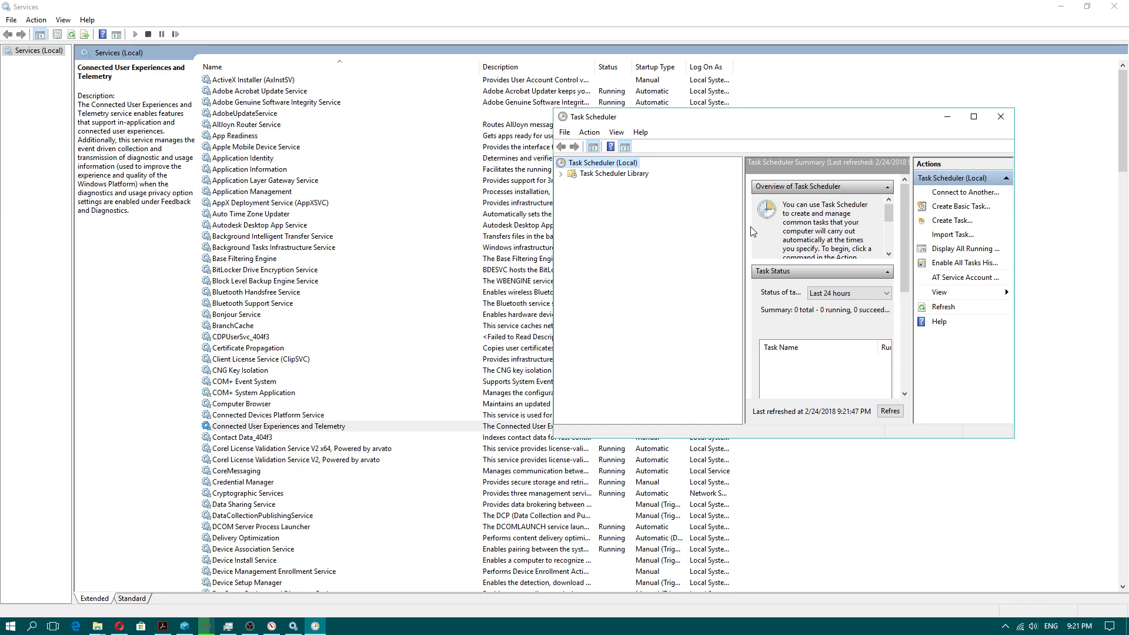
left_click_drag(743, 225, 694, 228)
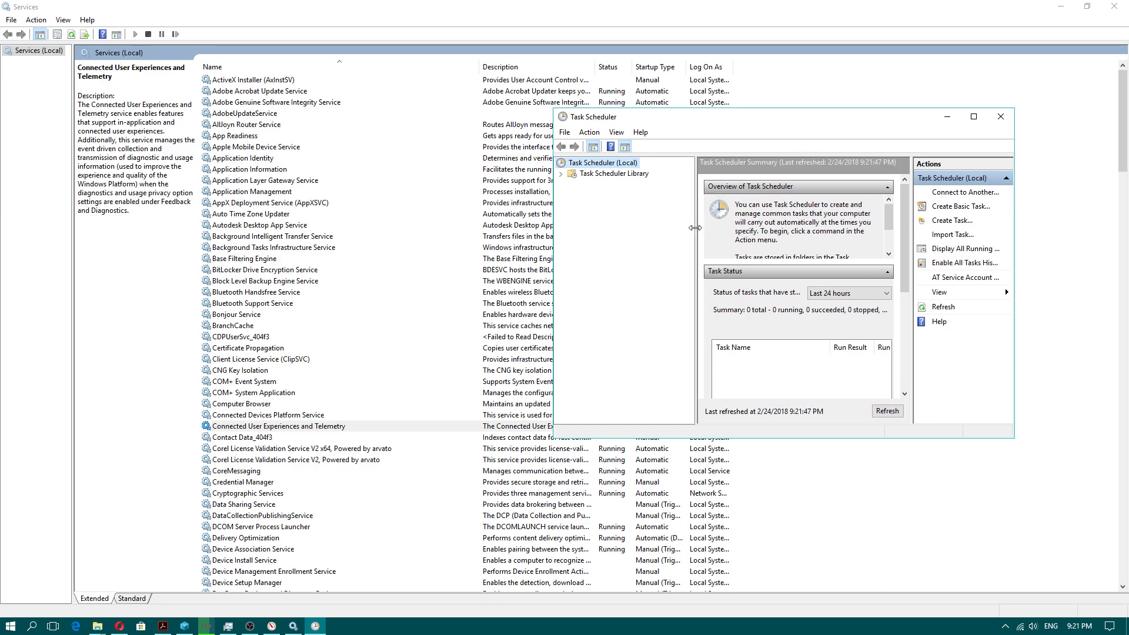
- Show the scheduled tasks in the Application Experience folder under Task Scheduler Library, Microsoft, Windows
left_click(615, 174)
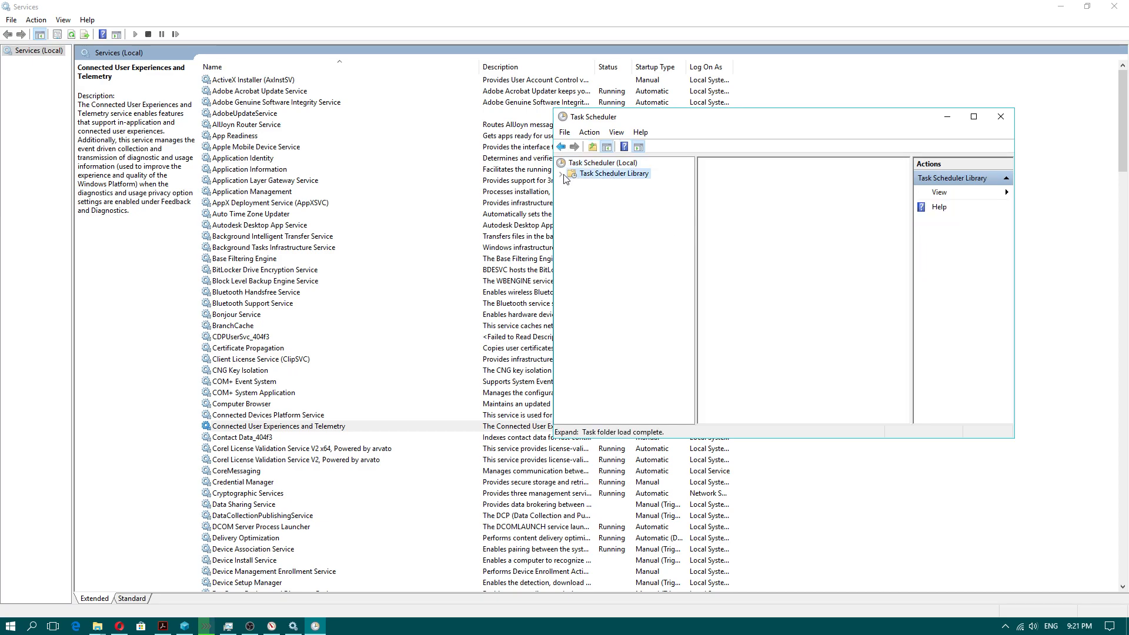
double_click(620, 186)
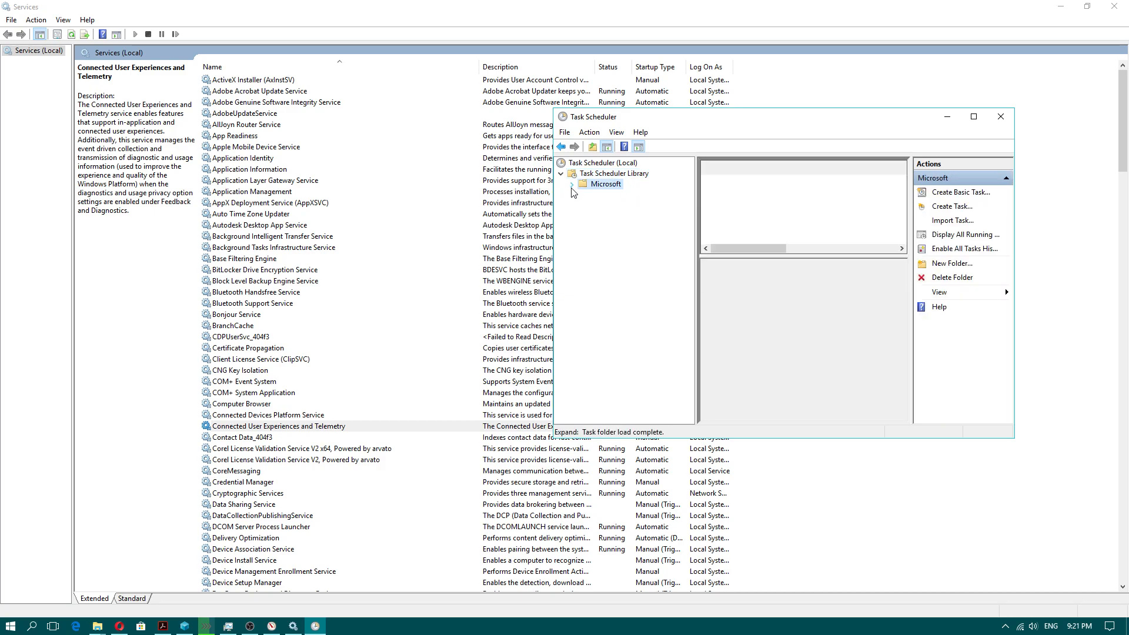
double_click(624, 197)
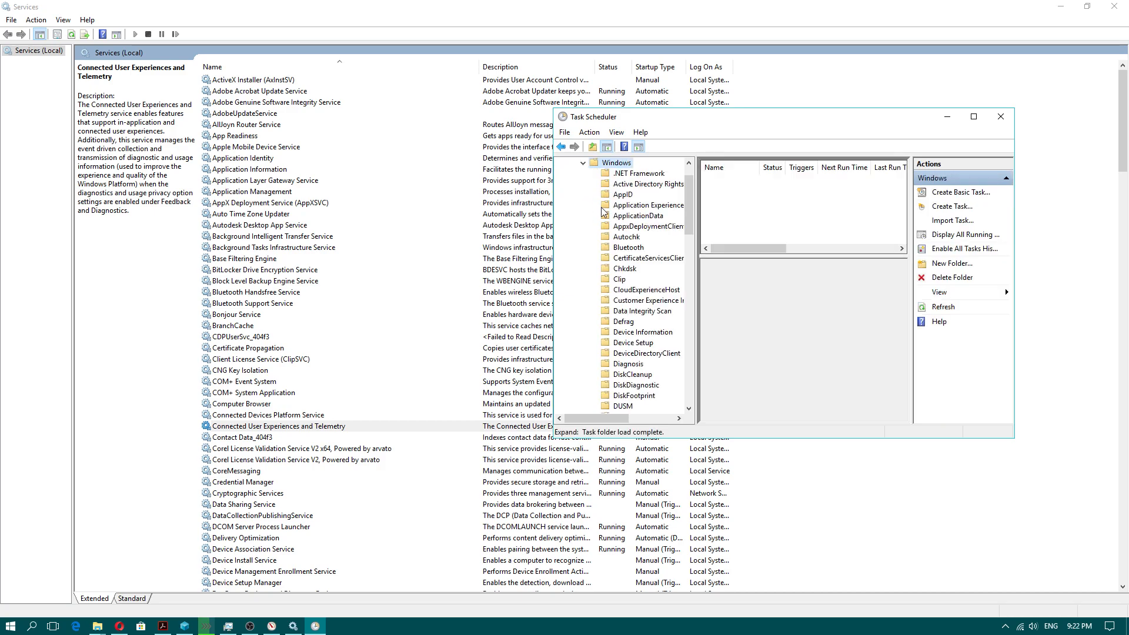
left_click(646, 205)
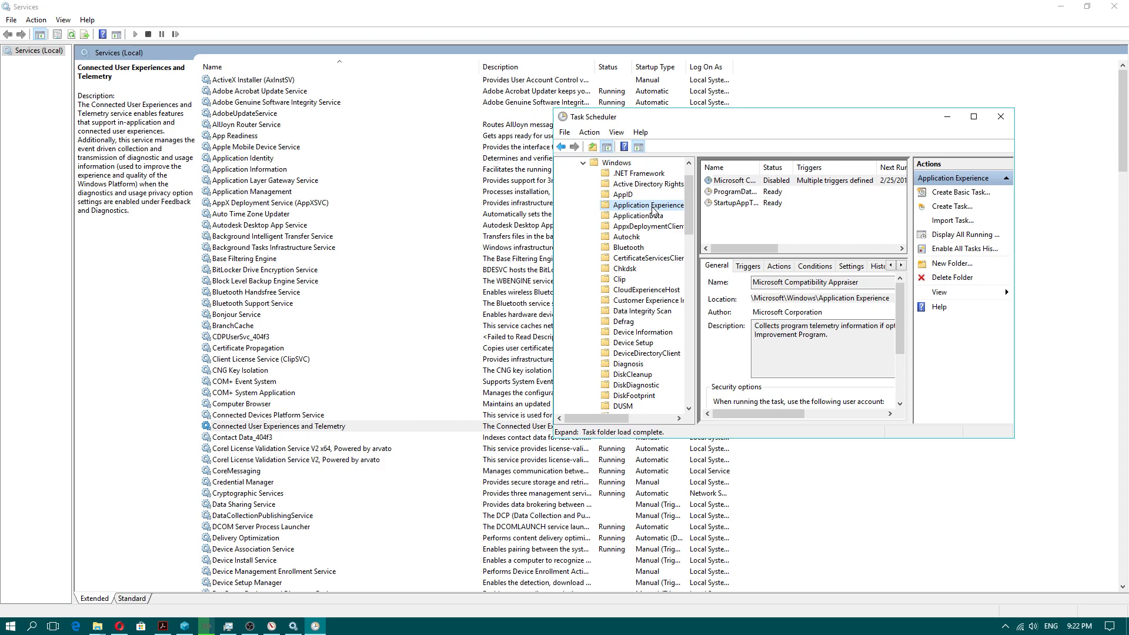
- Widen the task list's Name column and check the available actions for the Microsoft Compatibility Appraiser task
left_click_drag(758, 168, 839, 162)
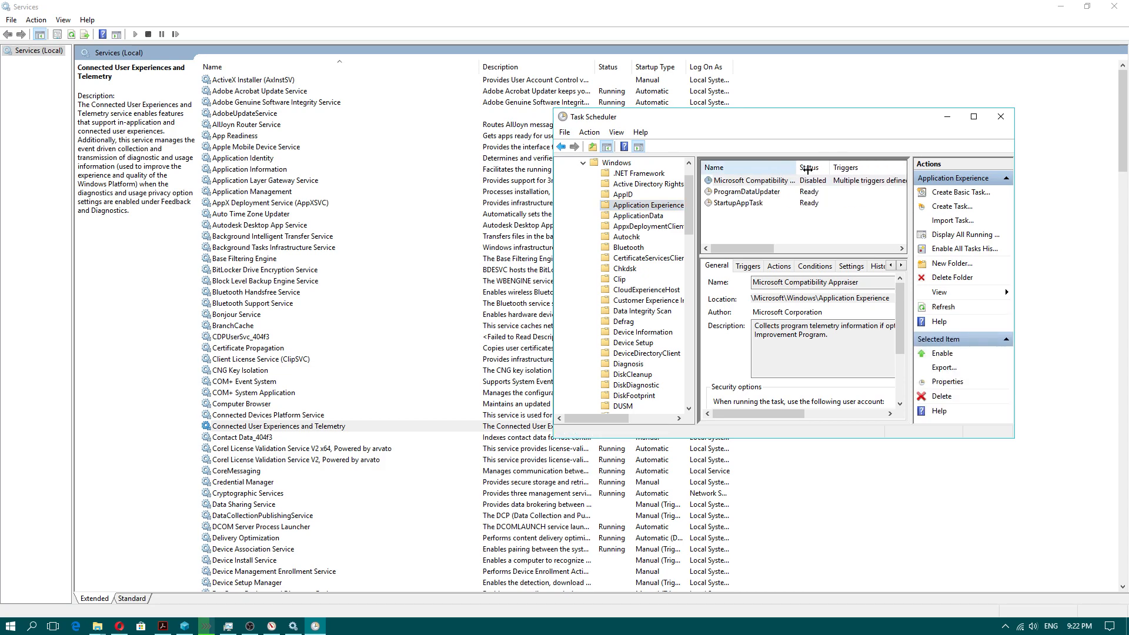
left_click_drag(839, 163, 800, 168)
right_click(717, 181)
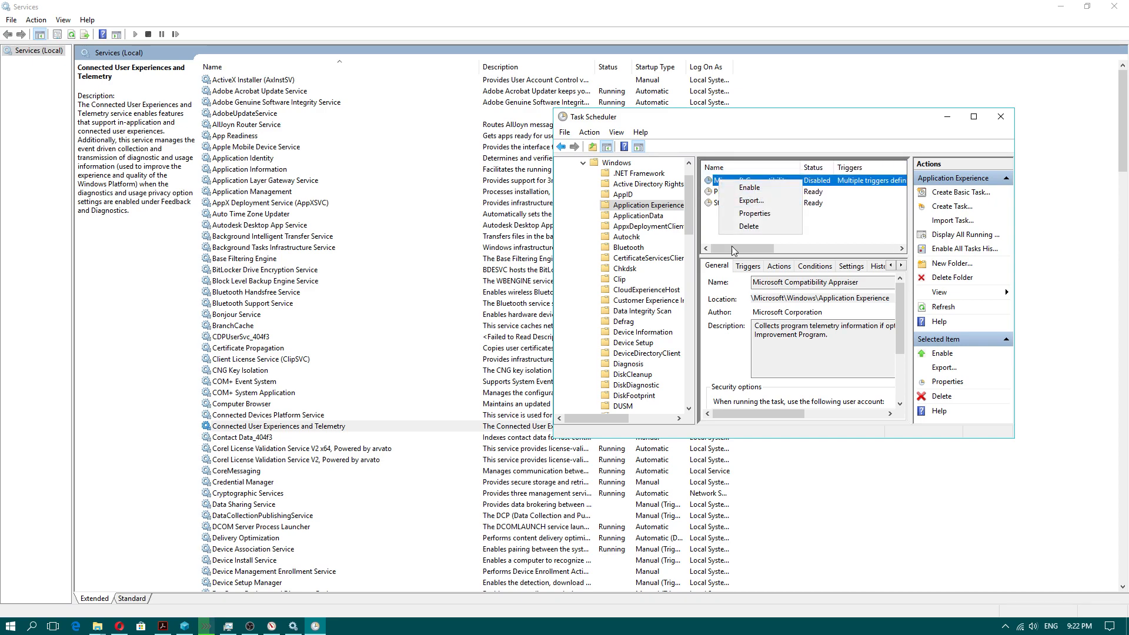
left_click(752, 200)
- Disable the ProgramDataUpdater task in the Application Experience folder
left_click(753, 193)
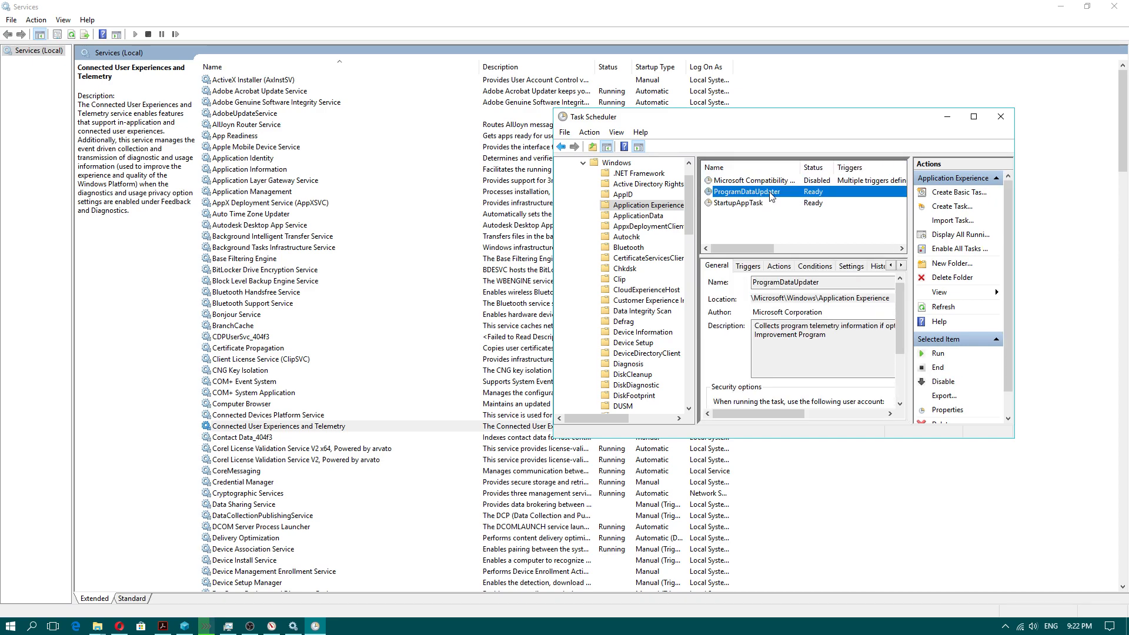
right_click(771, 196)
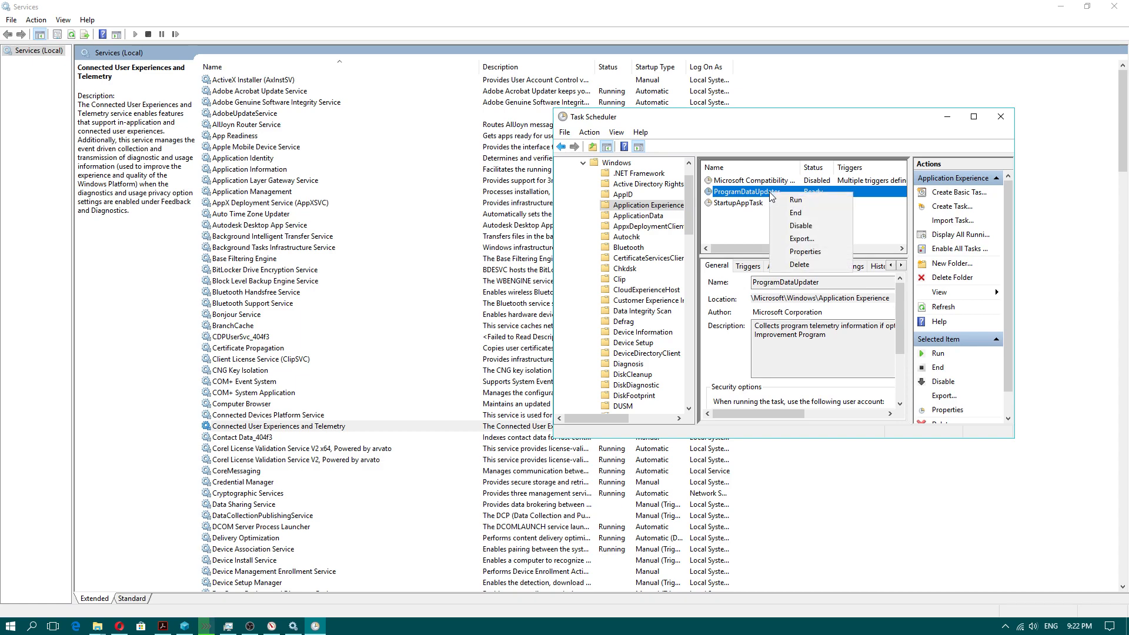
left_click(799, 226)
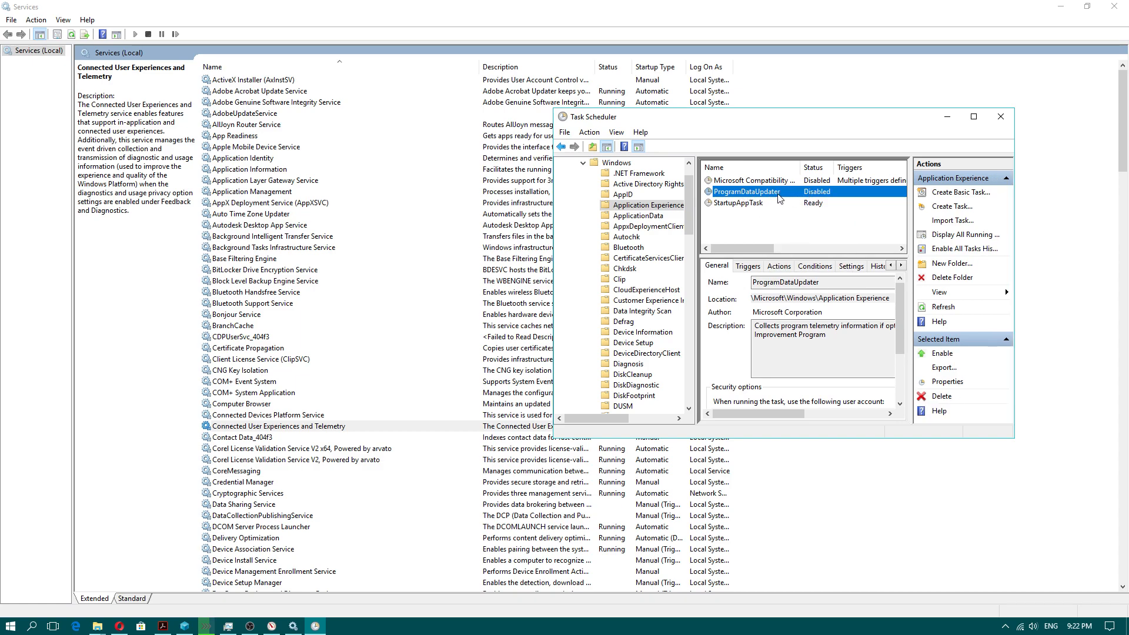
- Disable the StartupAppTask task in the Application Experience folder
left_click(753, 203)
right_click(750, 204)
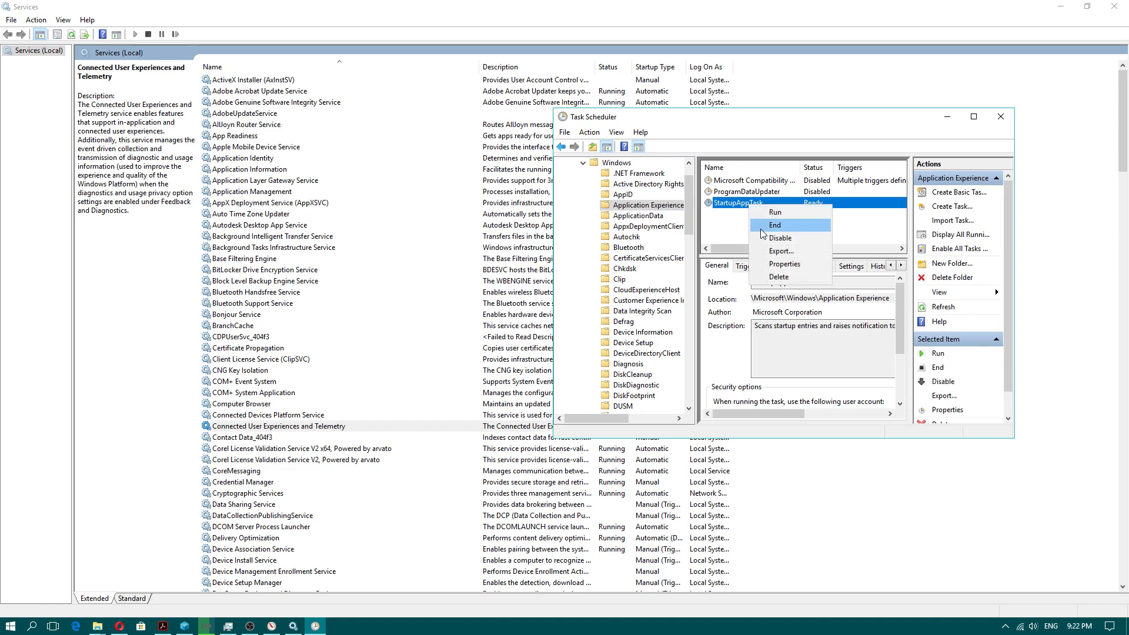
left_click(814, 236)
- In the StartupAppTask properties, turn off running on demand and running as soon as possible after a missed start
right_click(814, 203)
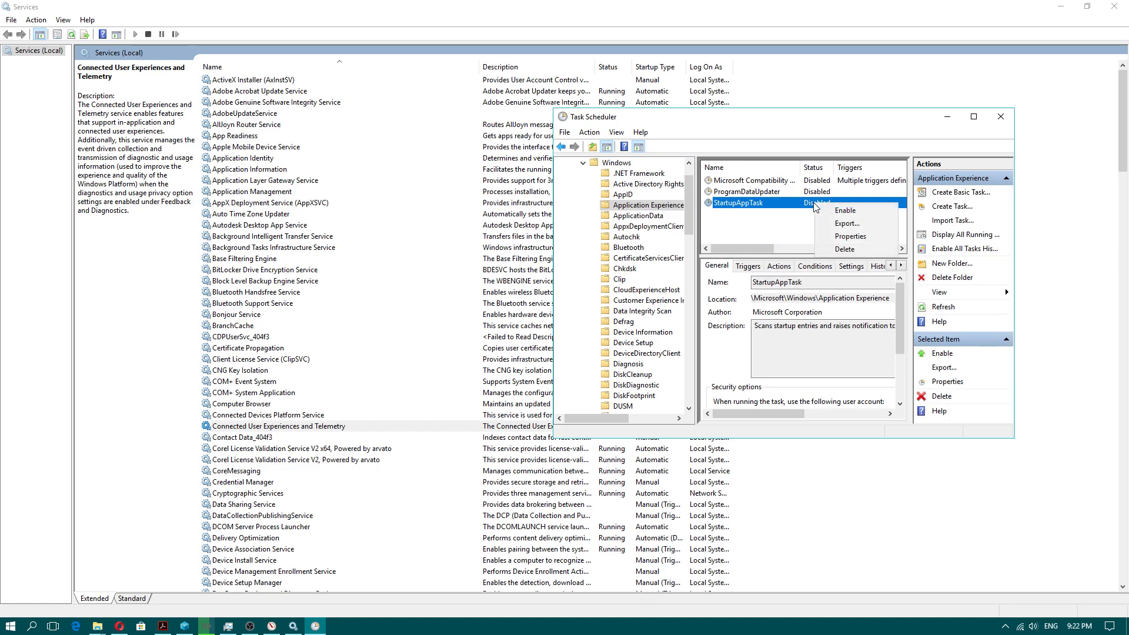
left_click(859, 240)
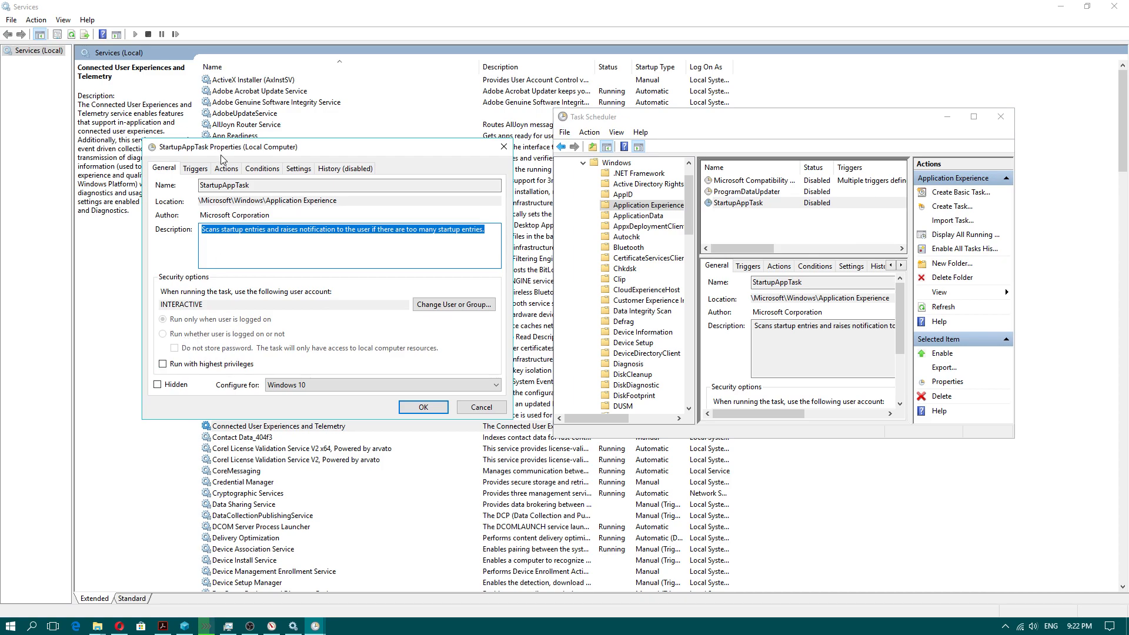
left_click(297, 170)
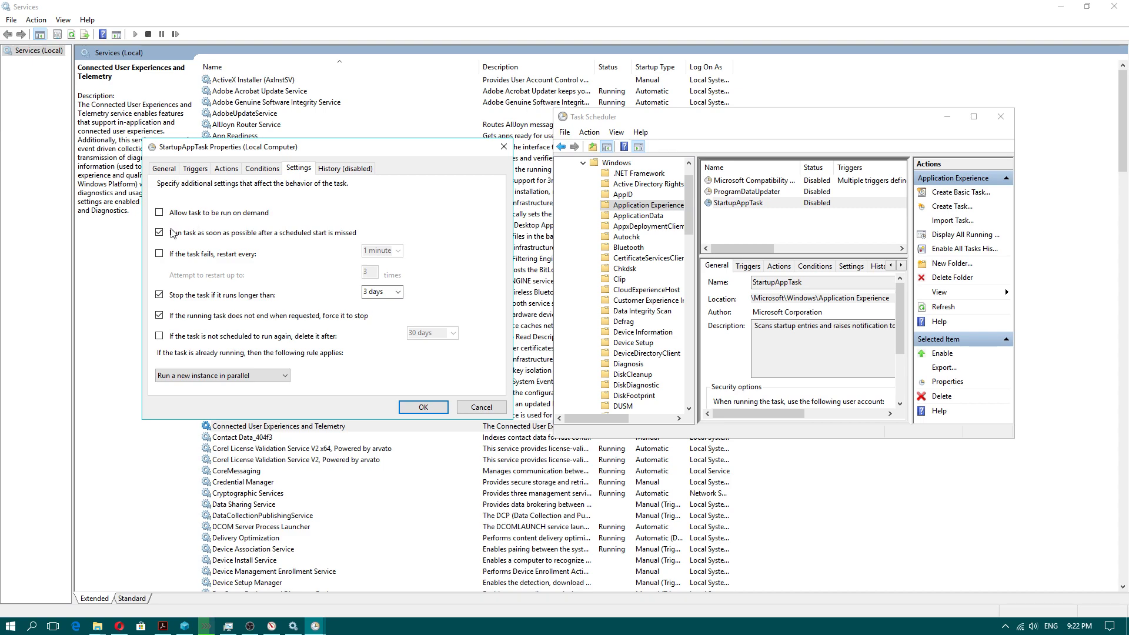
left_click(158, 233)
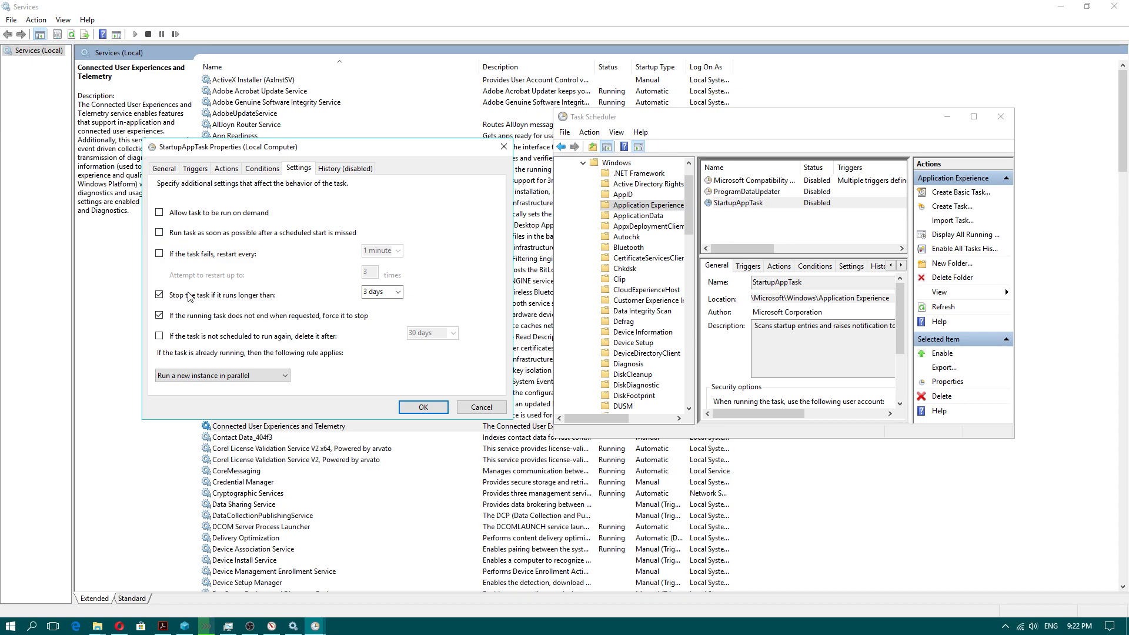
left_click(399, 293)
left_click(399, 292)
- Turn off StartupAppTask's power conditions for stopping on battery power and starting only on AC power
left_click(262, 168)
left_click(168, 284)
left_click(158, 271)
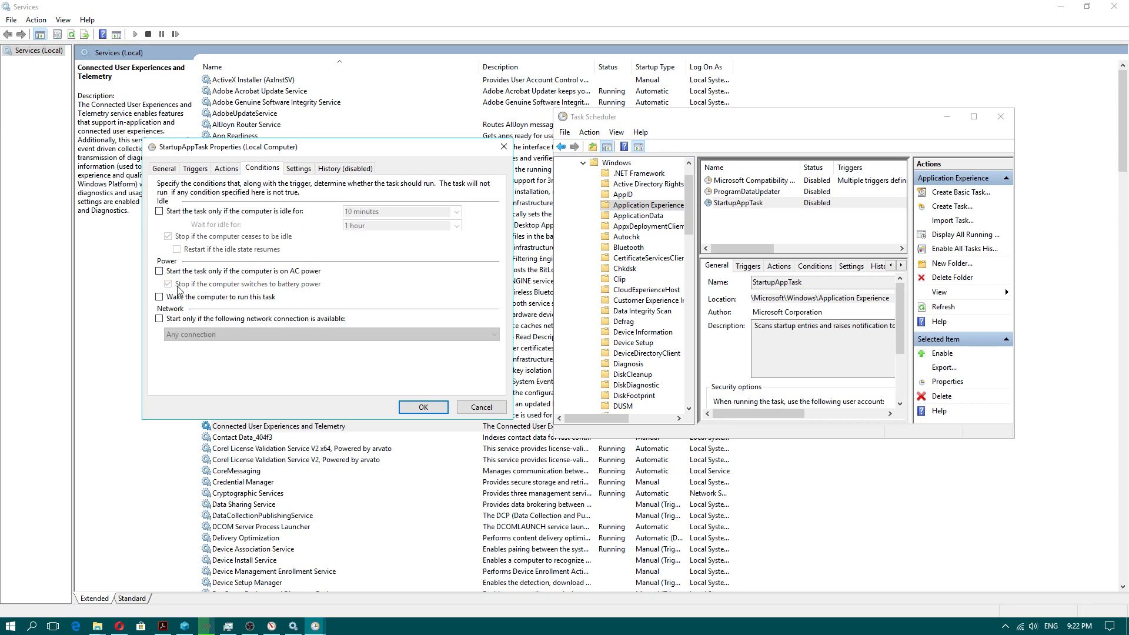
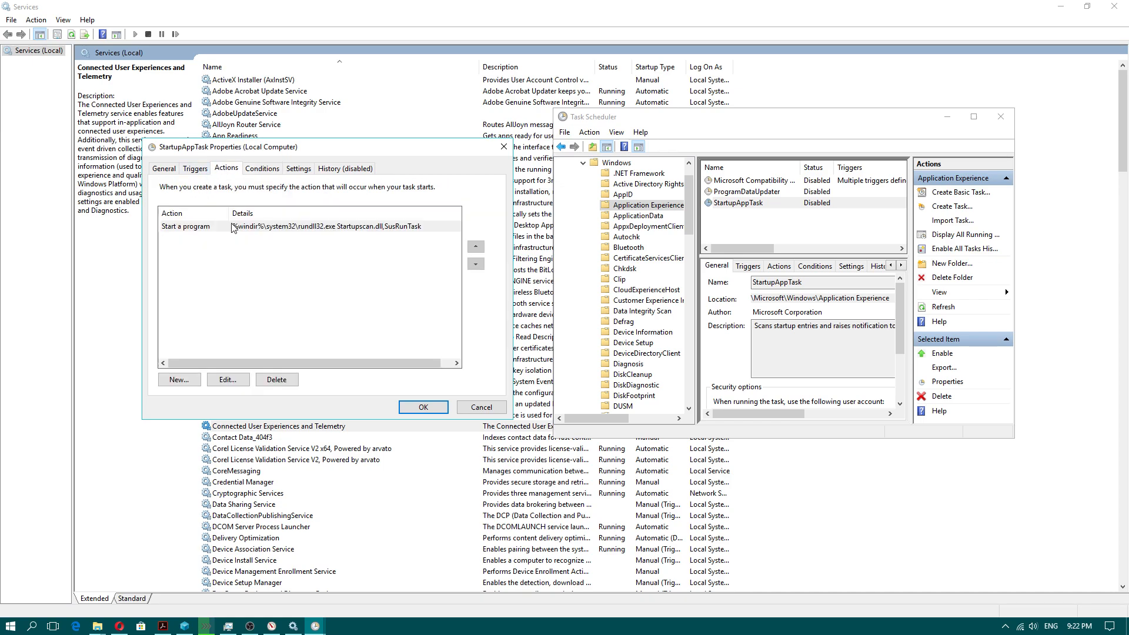
- Try to save StartupAppTask with its rundll32.exe start-program action deleted, and cancel the properties changes
left_click(277, 379)
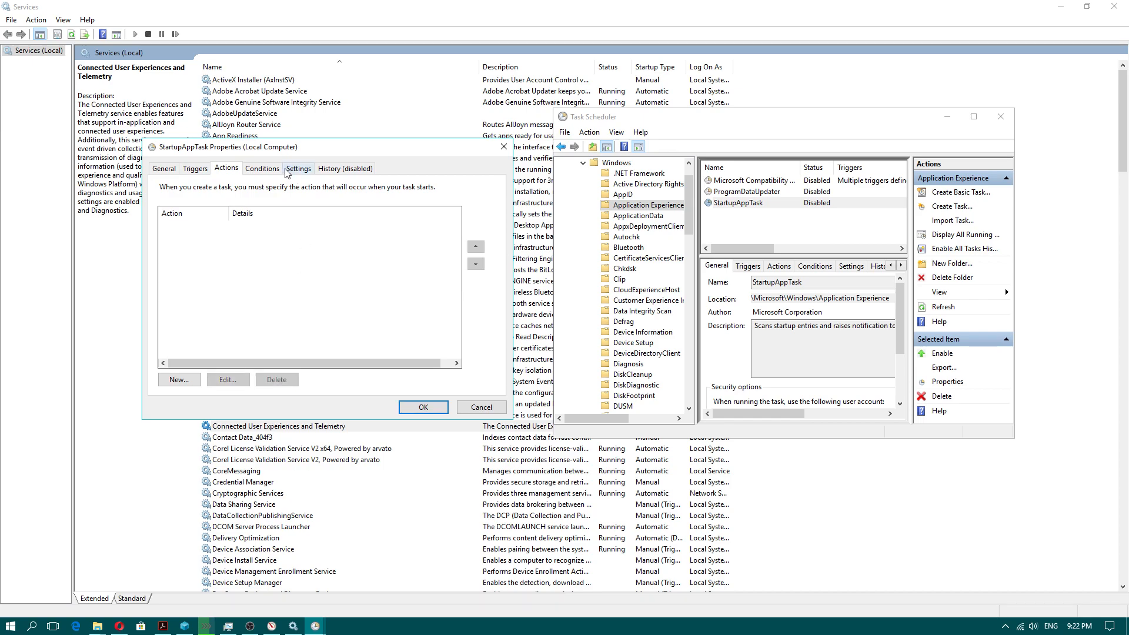
left_click(196, 169)
left_click(176, 170)
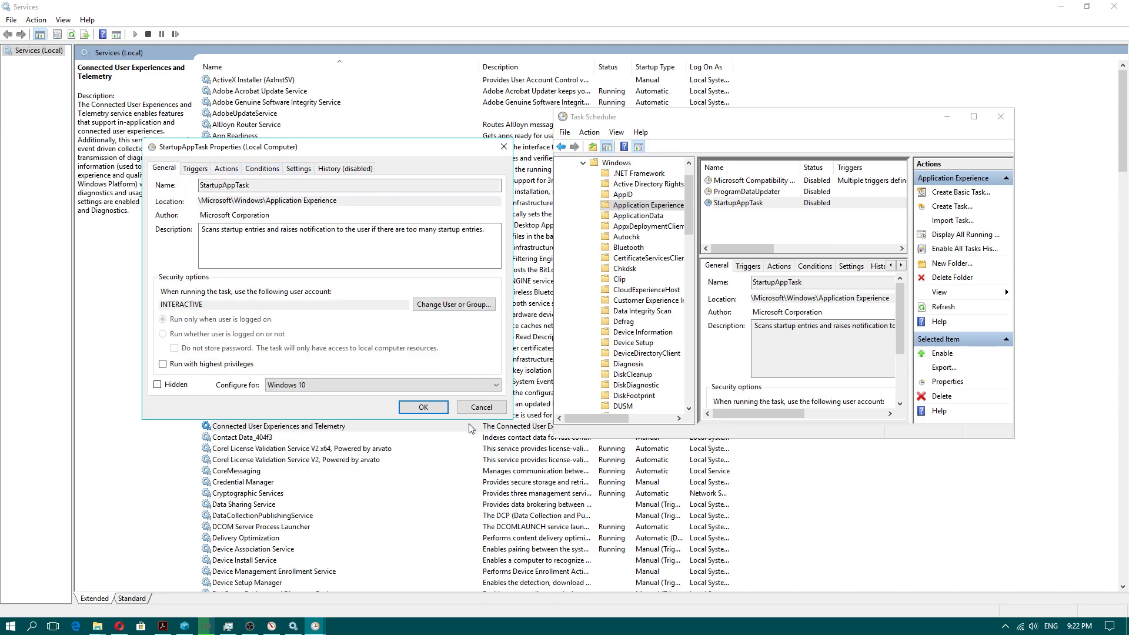
left_click(428, 405)
left_click(624, 353)
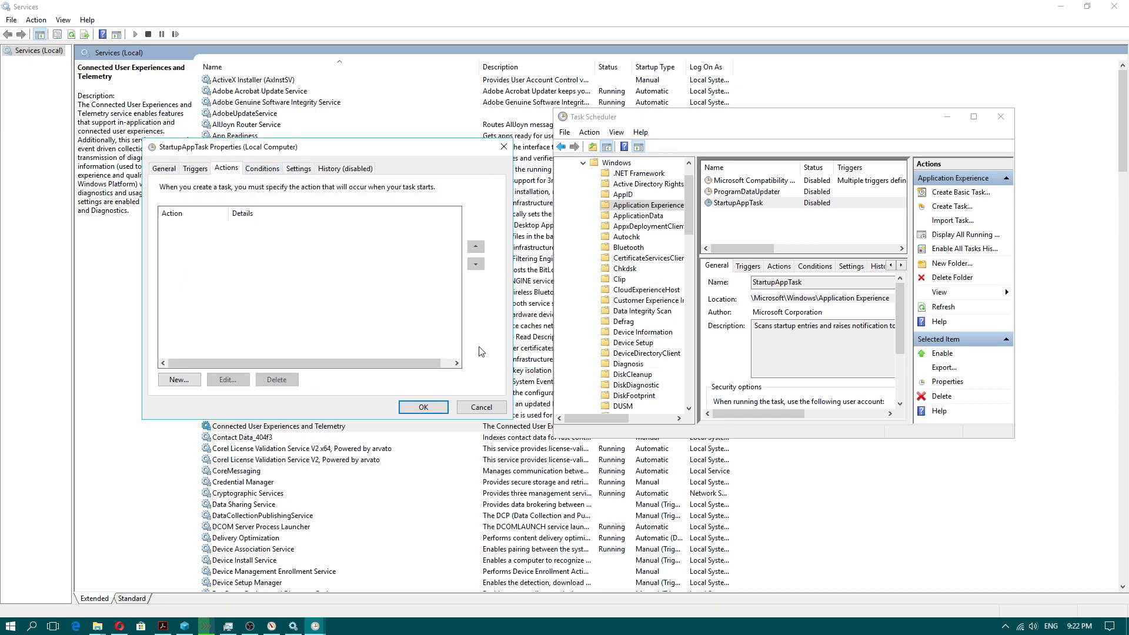
left_click(425, 408)
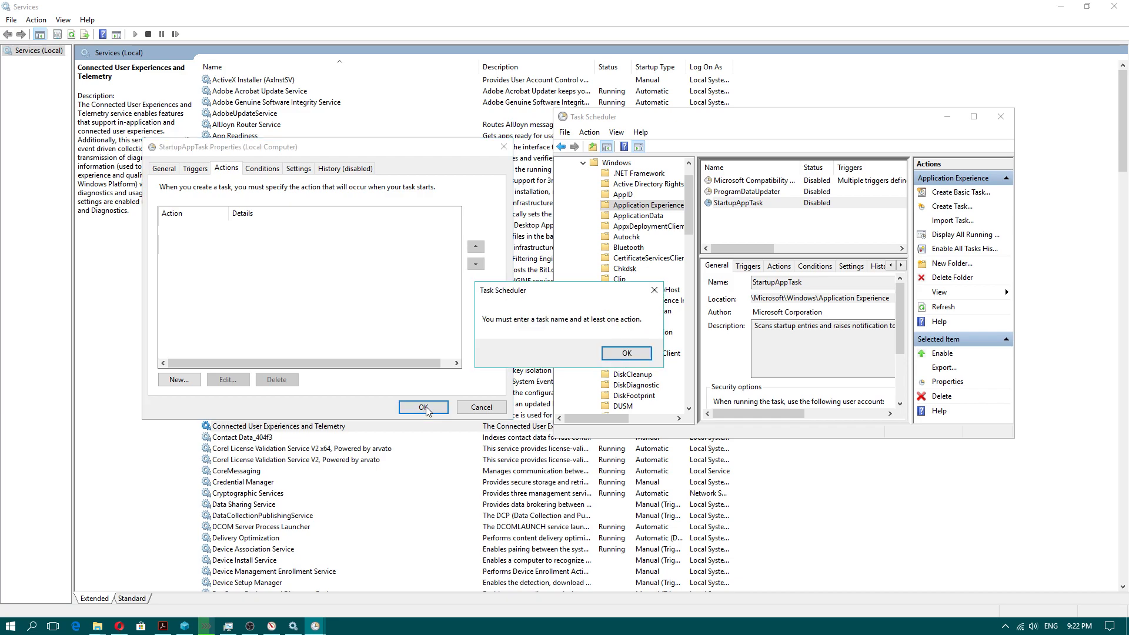
left_click(628, 353)
left_click(482, 407)
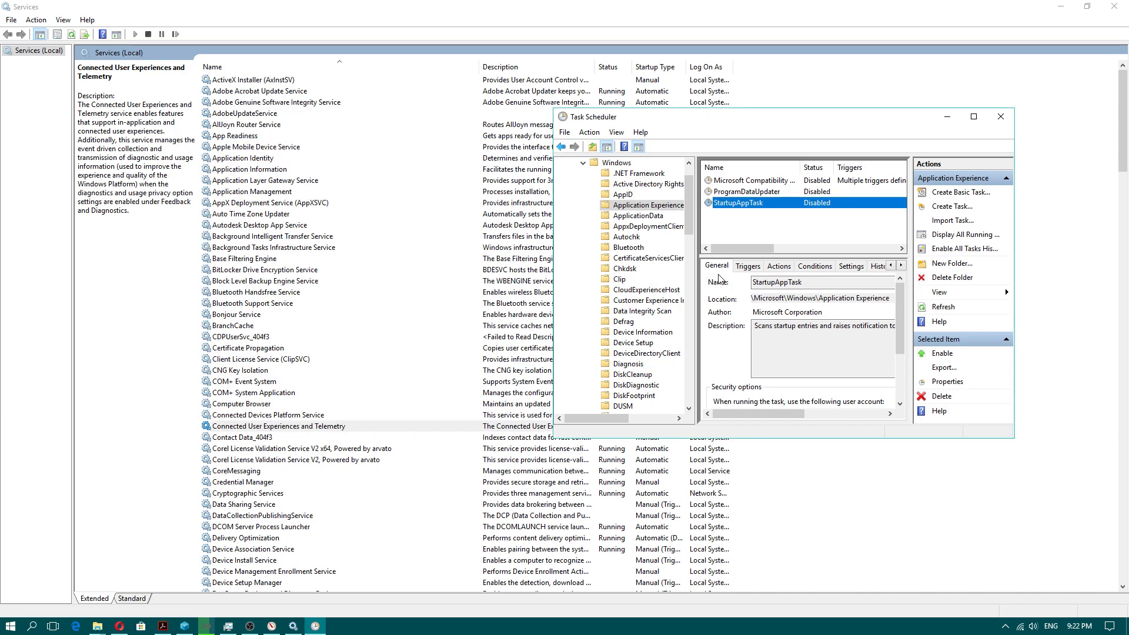
- Try to save StartupAppTask with on-demand running and running after a missed start turned off, and close its properties
right_click(764, 204)
left_click(785, 235)
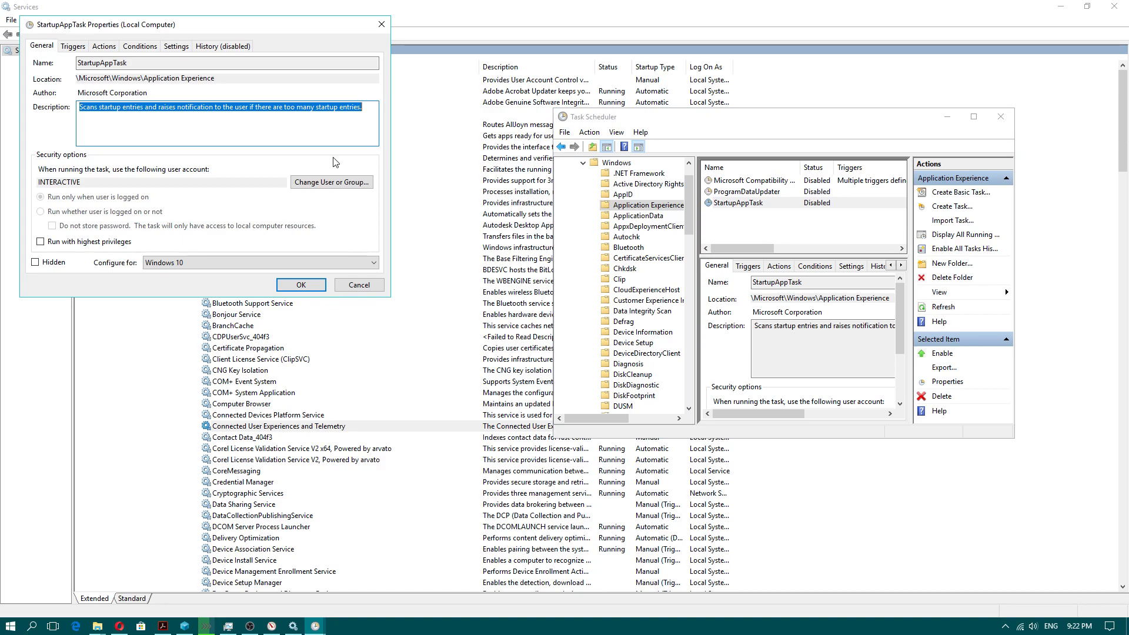
left_click(177, 47)
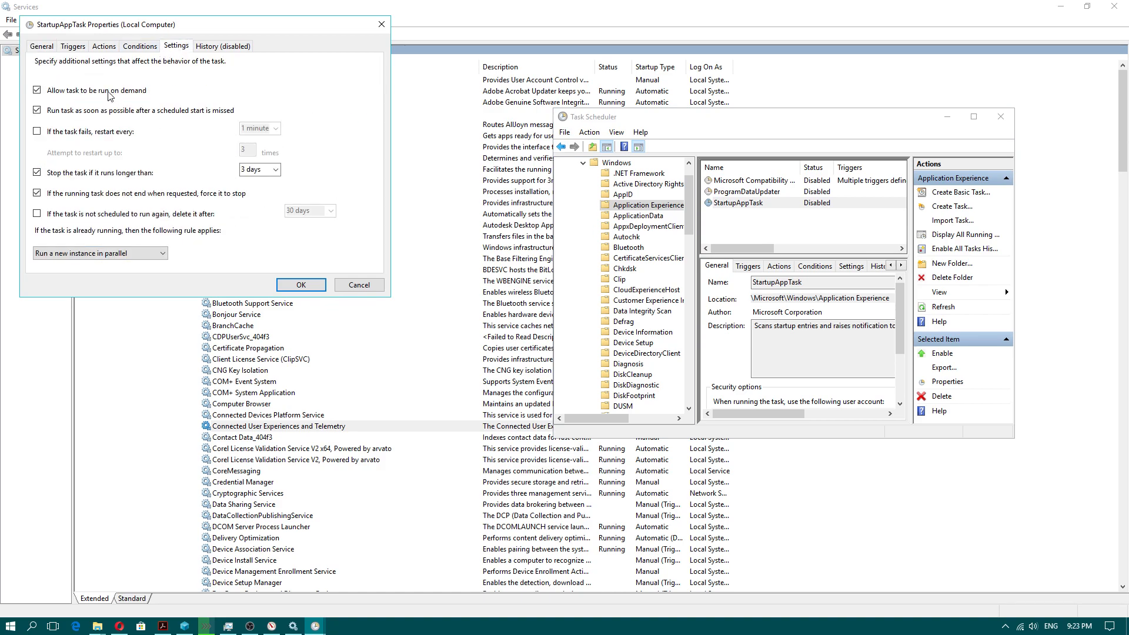
left_click(35, 92)
left_click(38, 113)
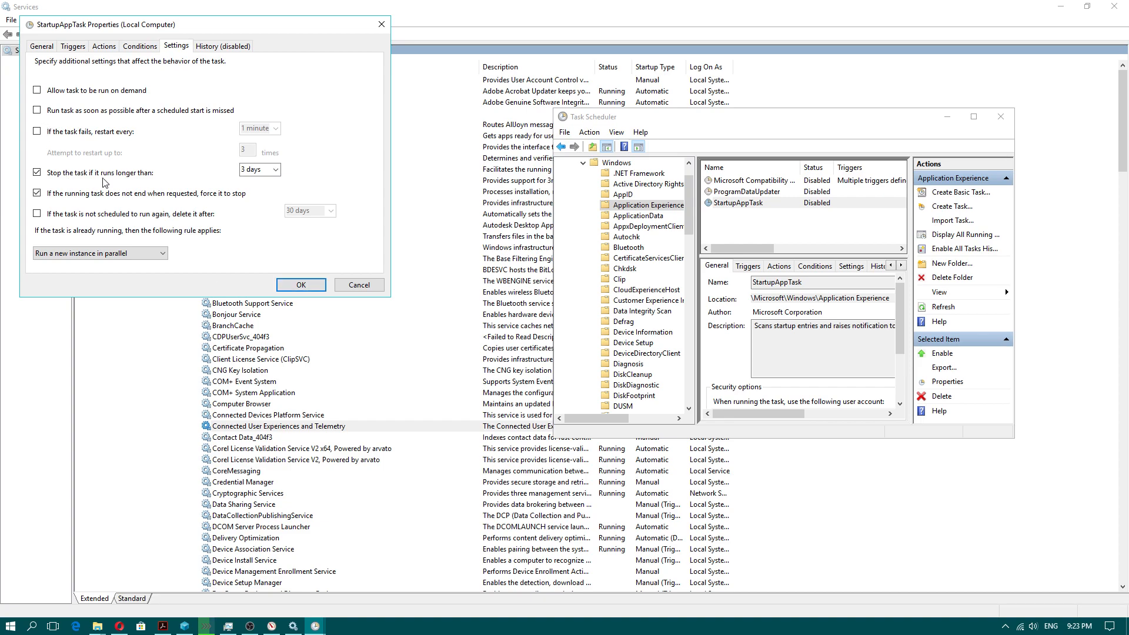
left_click(299, 285)
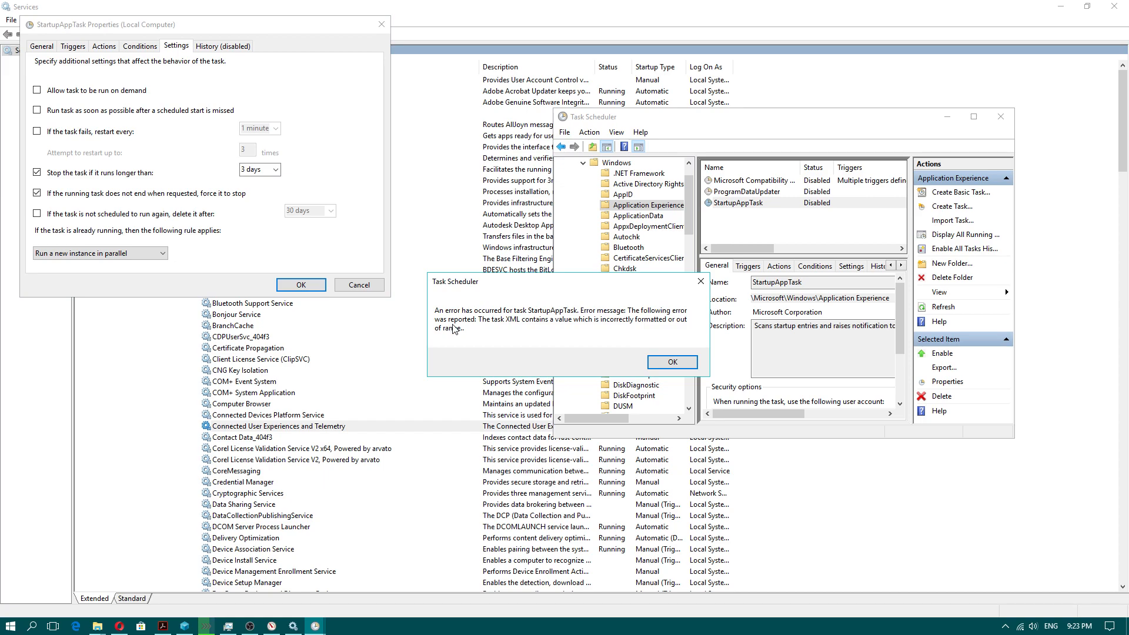
left_click(670, 362)
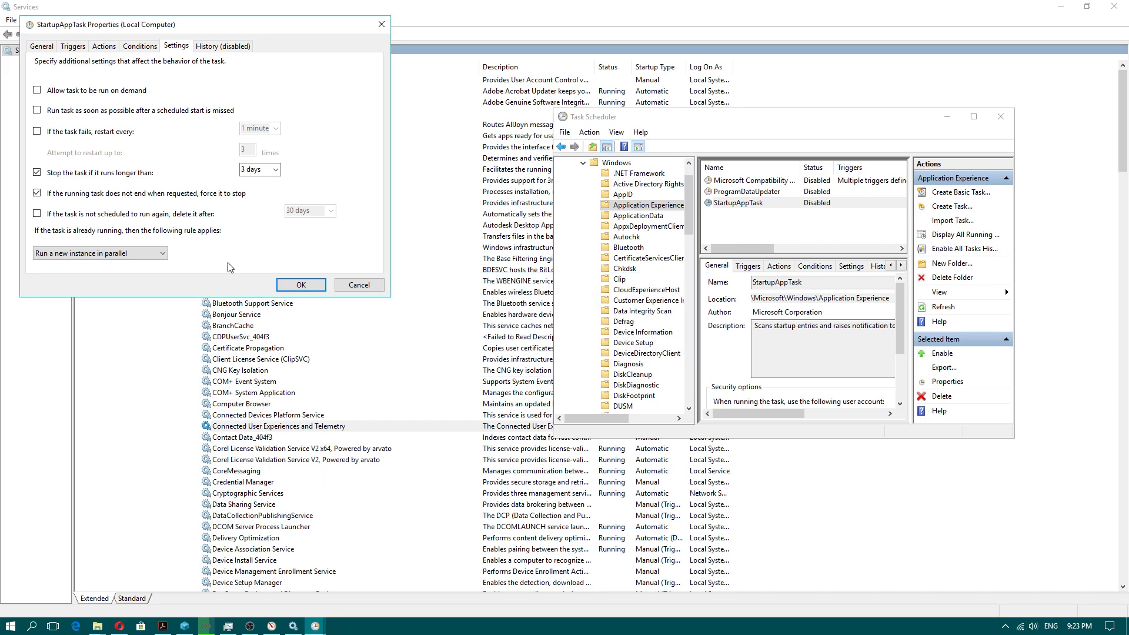
left_click(353, 283)
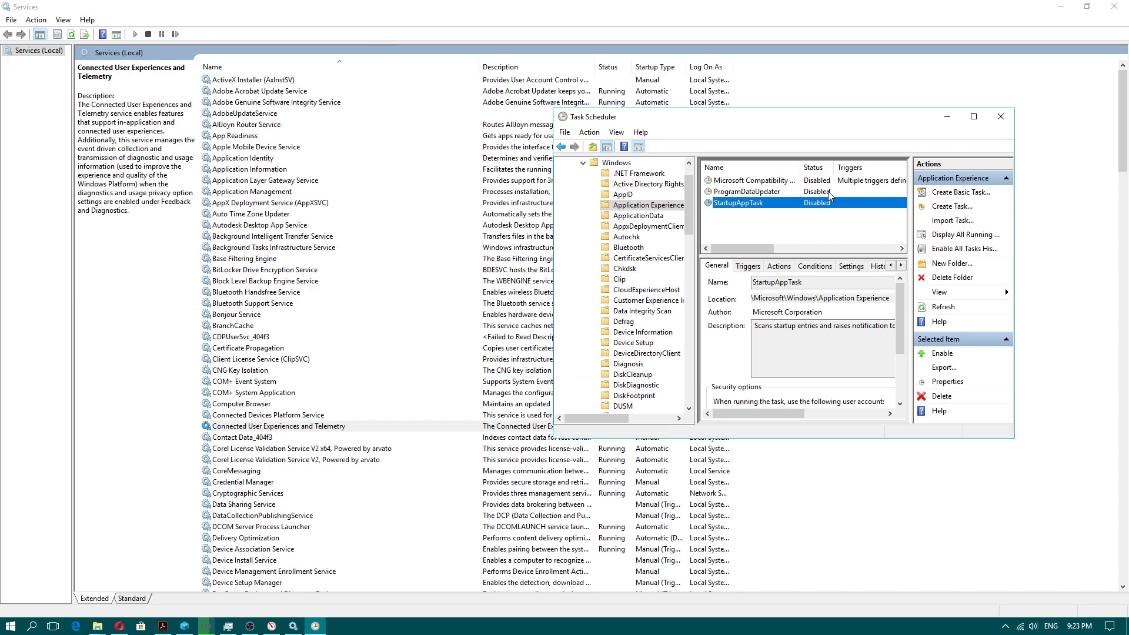
- Delete the StartupAppTask task from the Application Experience folder
right_click(762, 204)
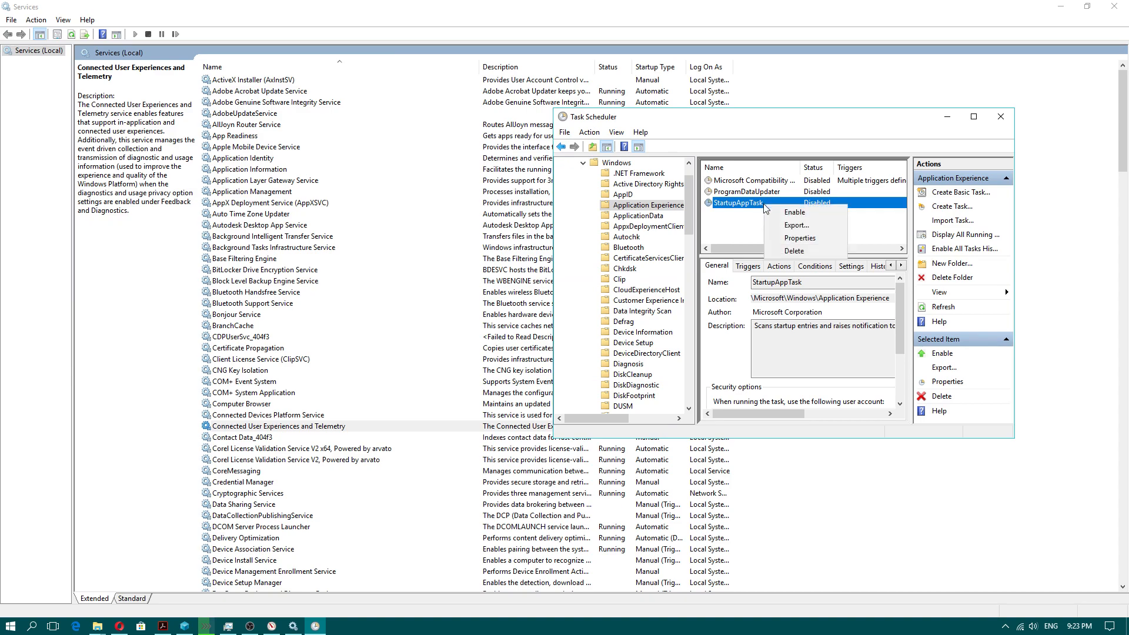
left_click(785, 254)
left_click(554, 358)
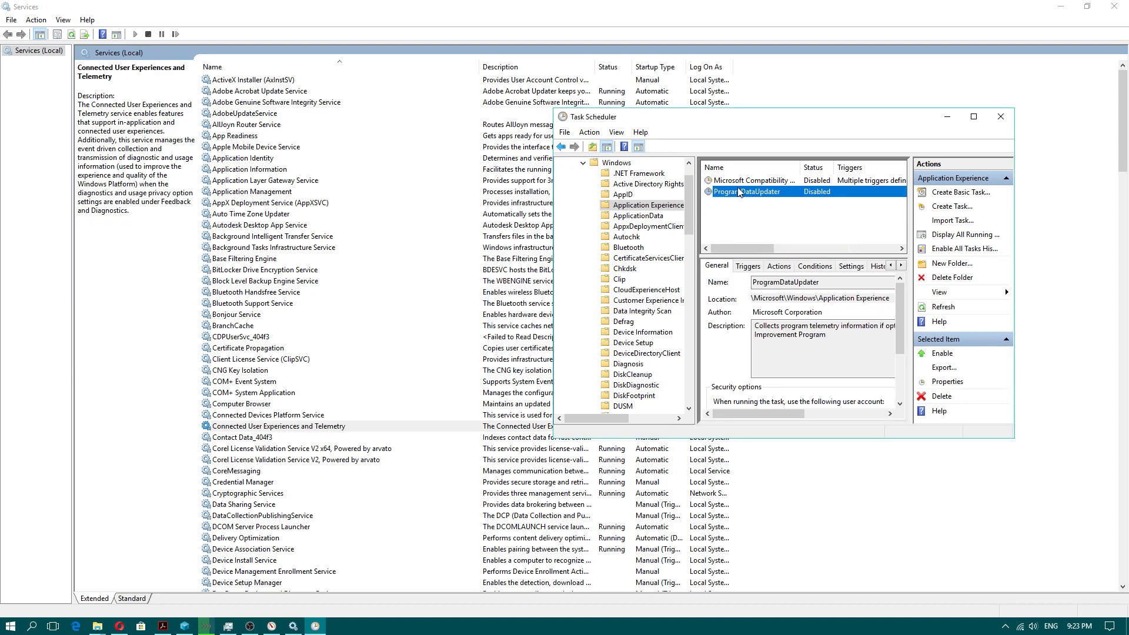
- Delete the ProgramDataUpdater task from the Application Experience folder
right_click(748, 200)
left_click(764, 245)
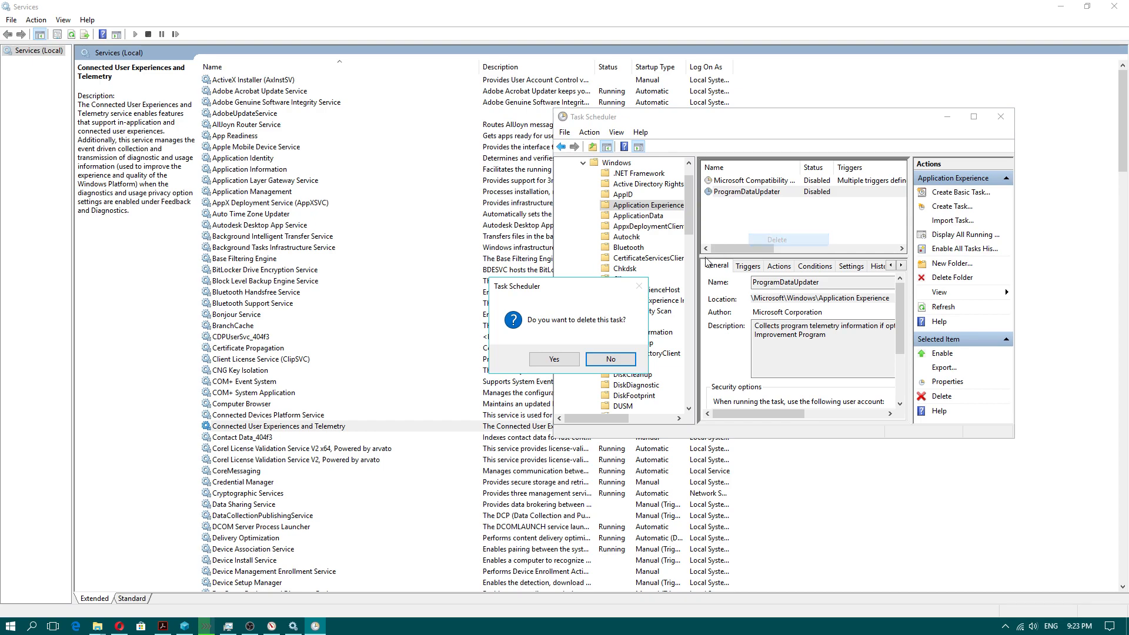
left_click(554, 358)
- Delete the Microsoft Compatibility Appraiser task from the Application Experience folder and close Task Scheduler
right_click(752, 181)
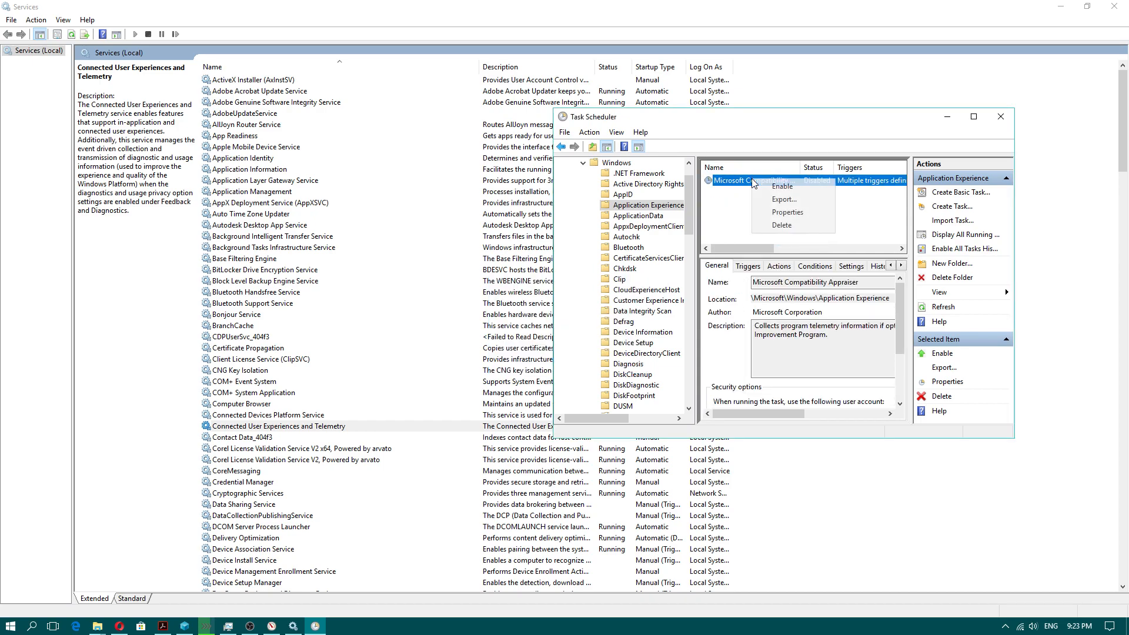
left_click(781, 225)
left_click(553, 357)
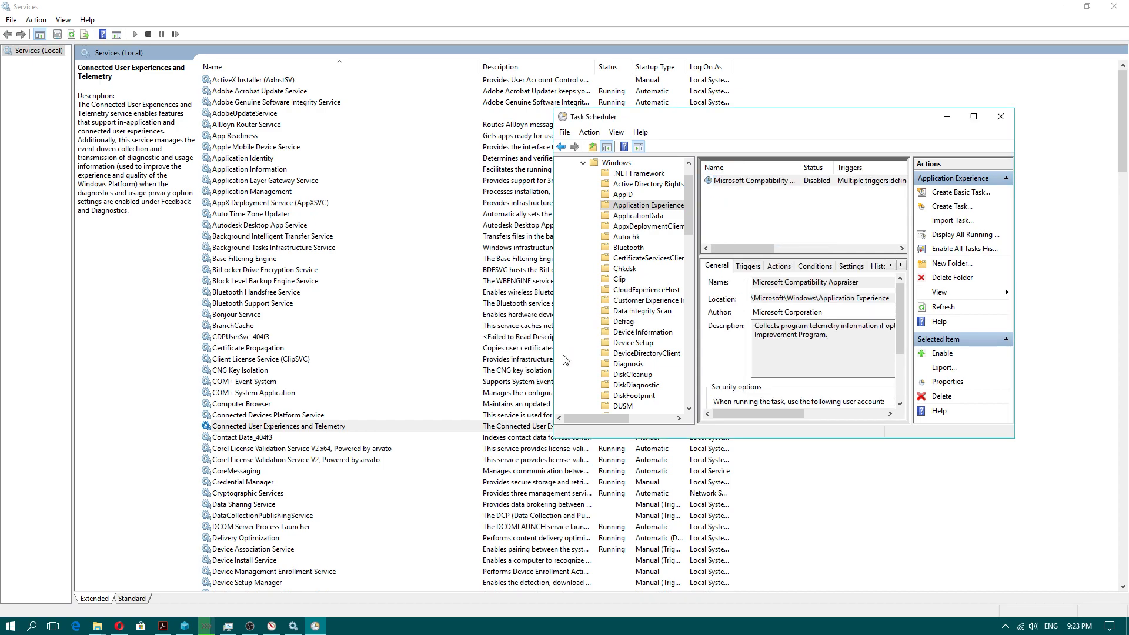
left_click(998, 127)
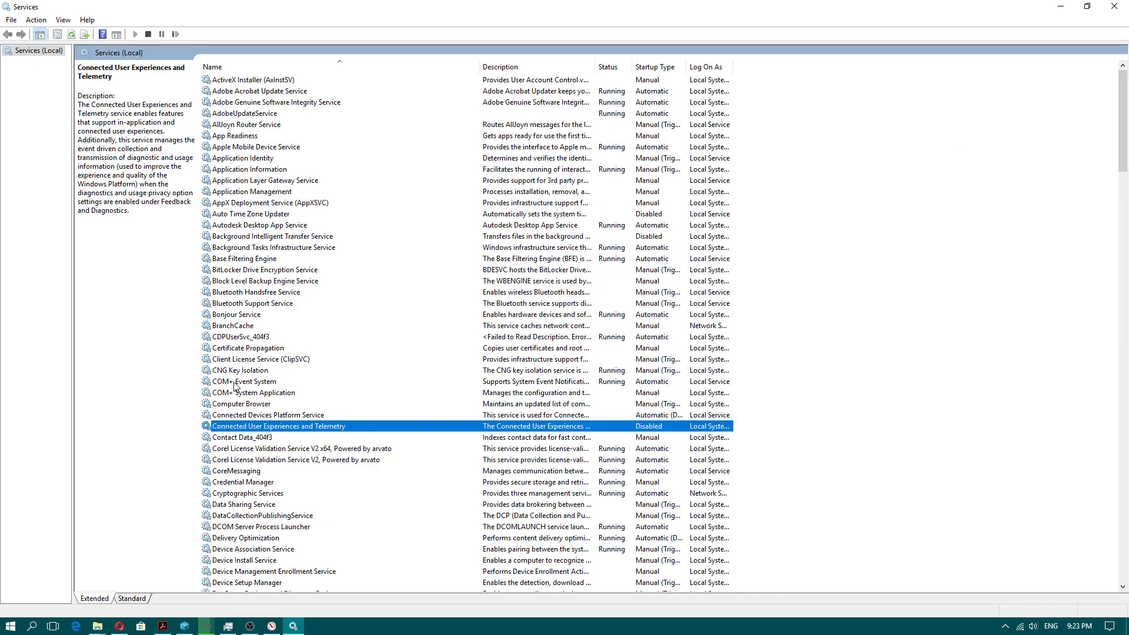
- Look at the beginning of the CompatTelRunner.exe PDF guide in Adobe Acrobat Pro DC, and minimize it
left_click(5, 629)
left_click(8, 628)
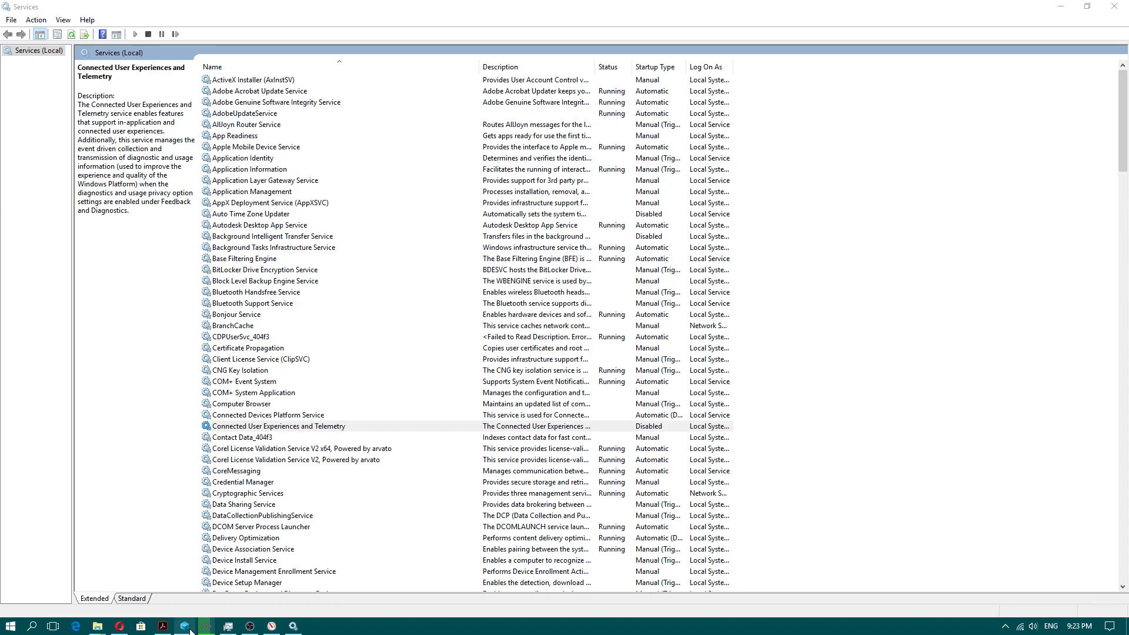
left_click(162, 627)
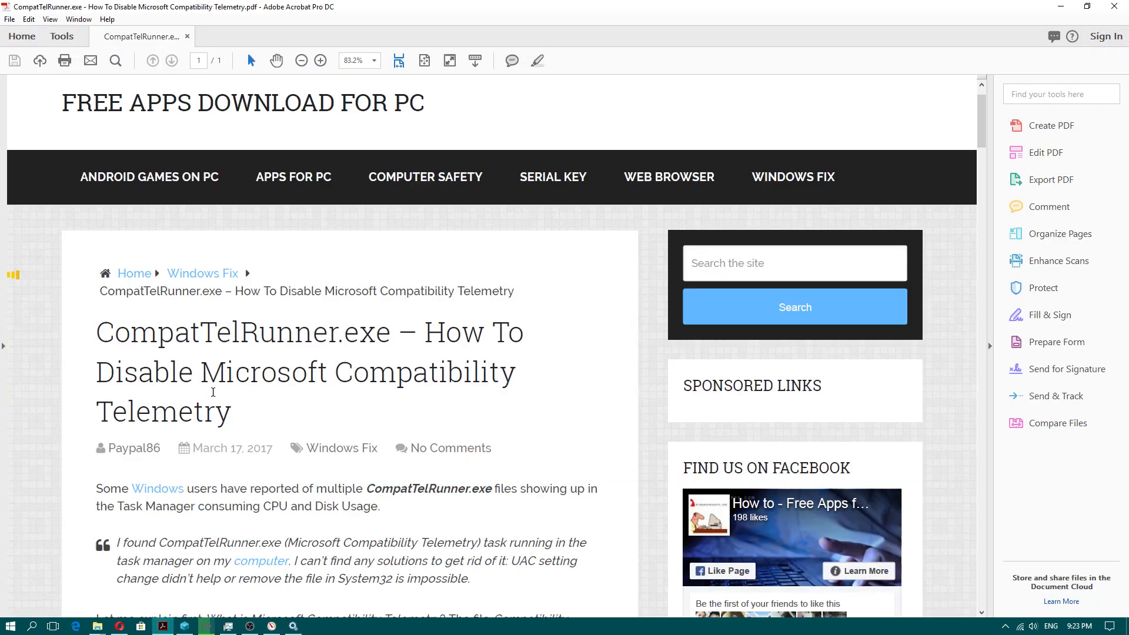
scroll(213, 392, "up", 2)
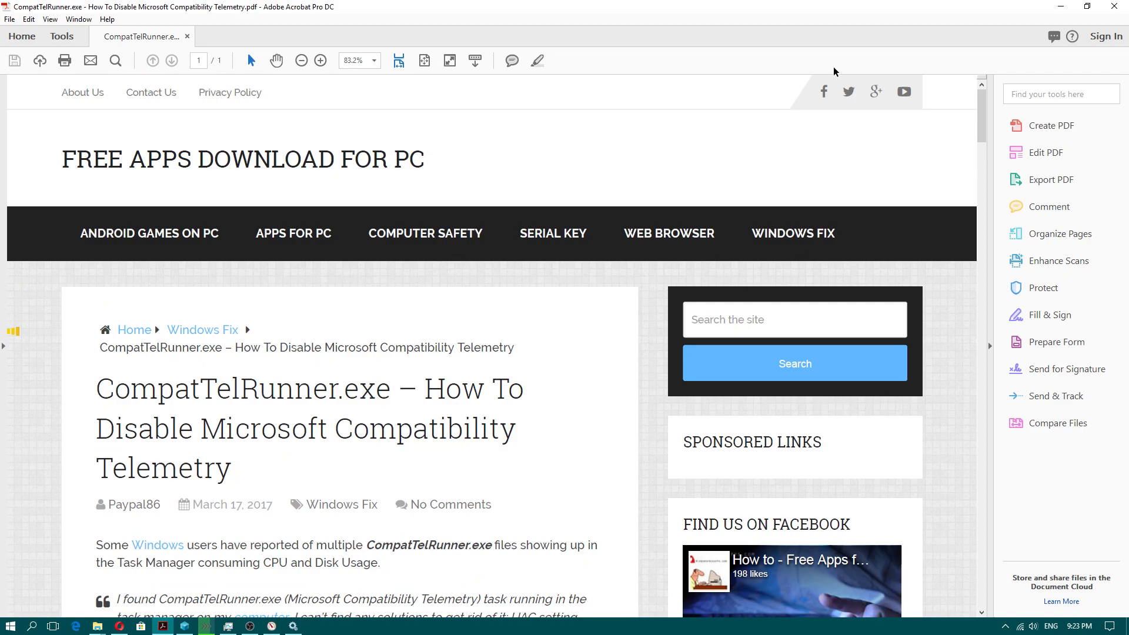
left_click(1056, 16)
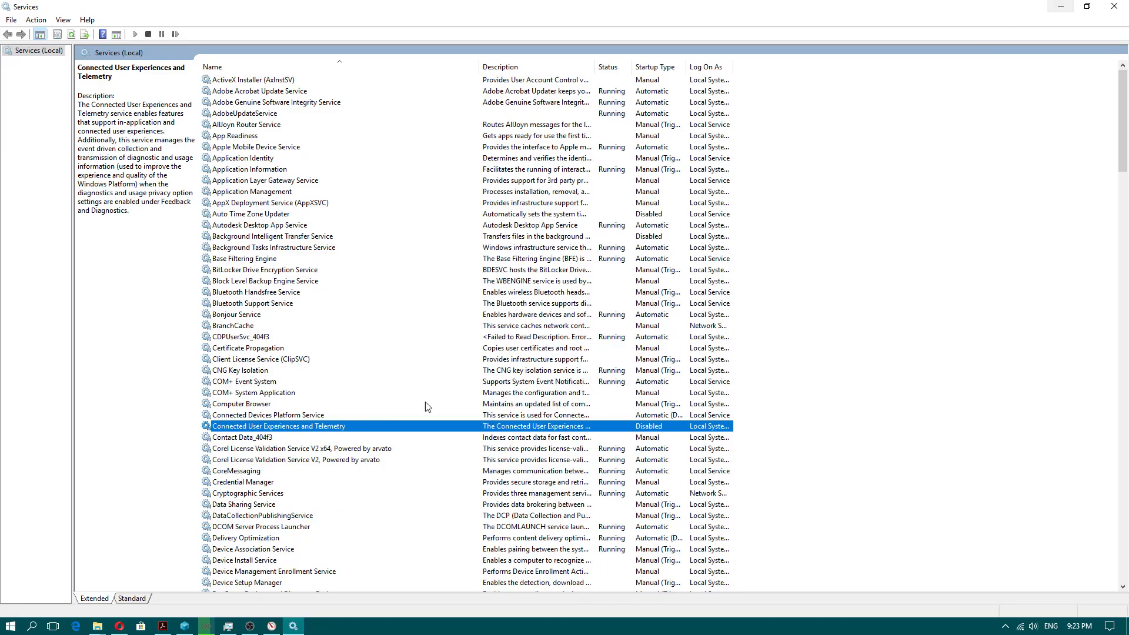
- Search for regedit, open Registry Editor, and collapse the key tree to the root hives with HKEY_LOCAL_MACHINE selected
left_click(10, 624)
type("regedi")
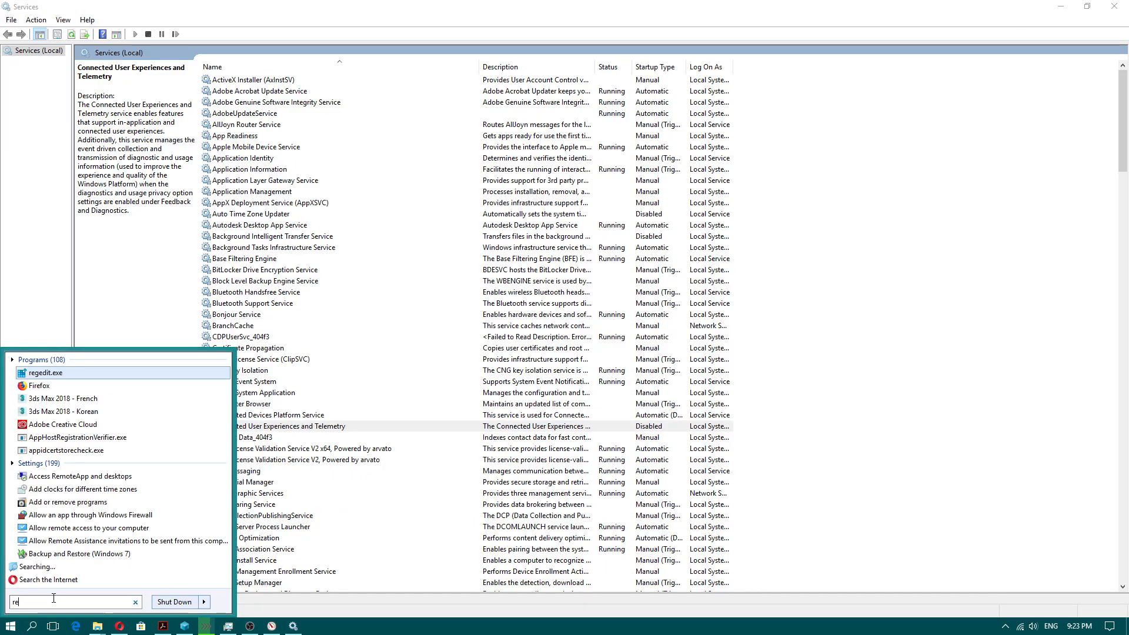
left_click(65, 374)
left_click_drag(458, 335, 455, 197)
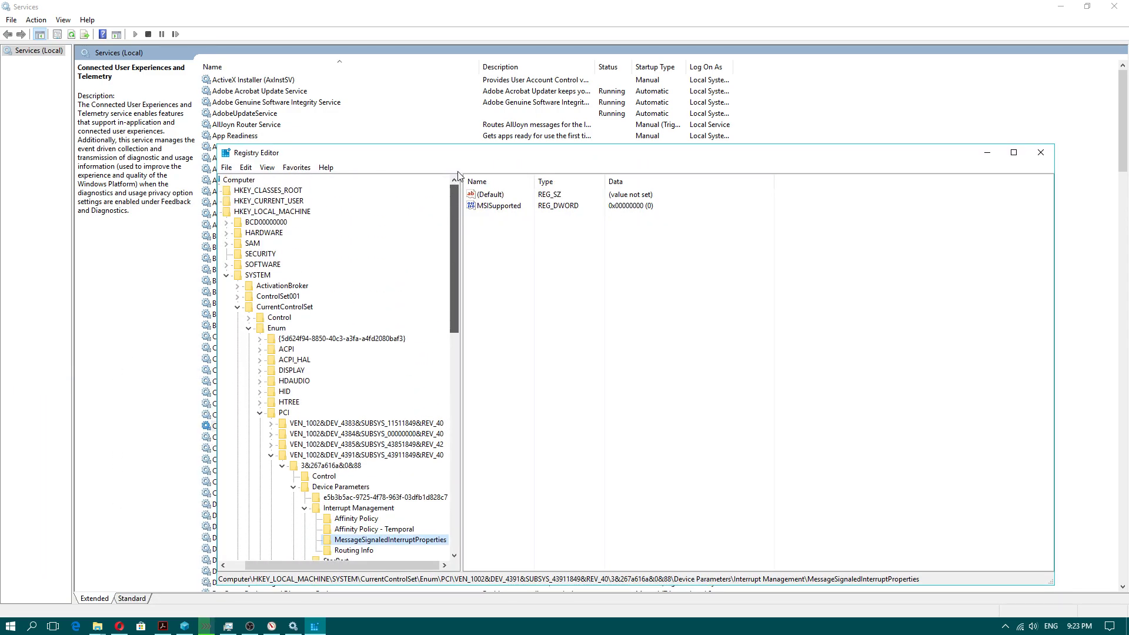
left_click(226, 275)
left_click(236, 211)
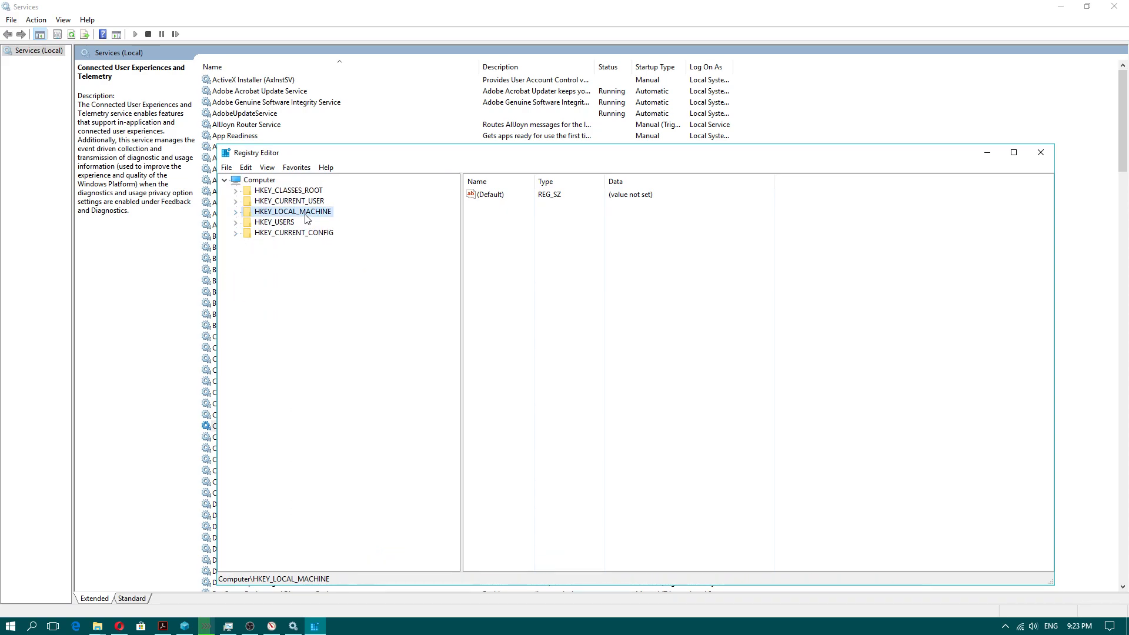
- Expand the registry path HKEY_LOCAL_MACHINE\SOFTWARE\Policies
left_click(235, 211)
left_click(273, 268)
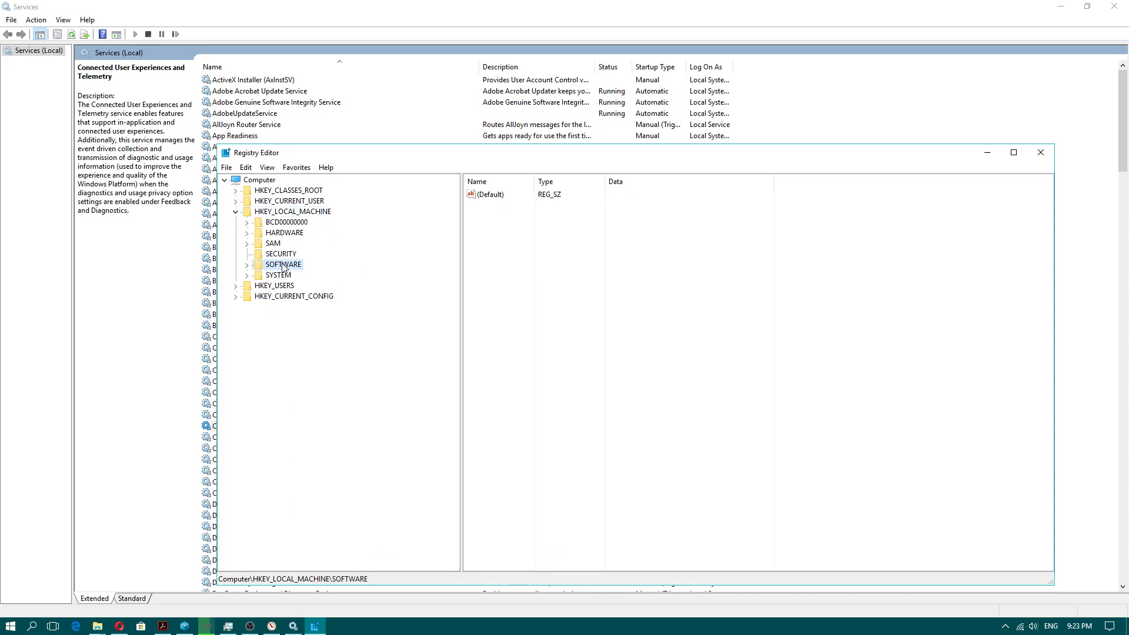
left_click(247, 266)
scroll(300, 316, "down", 3)
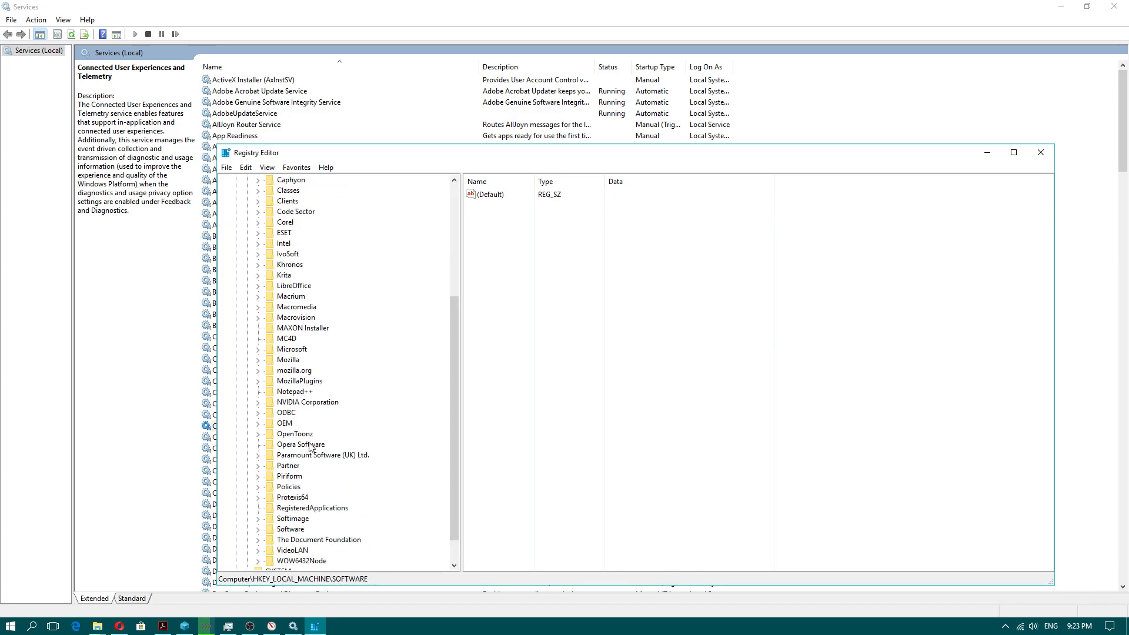
left_click(288, 487)
left_click(258, 488)
- Expand the Microsoft key under Policies and its Windows subkey
left_click(314, 509)
left_click(270, 509)
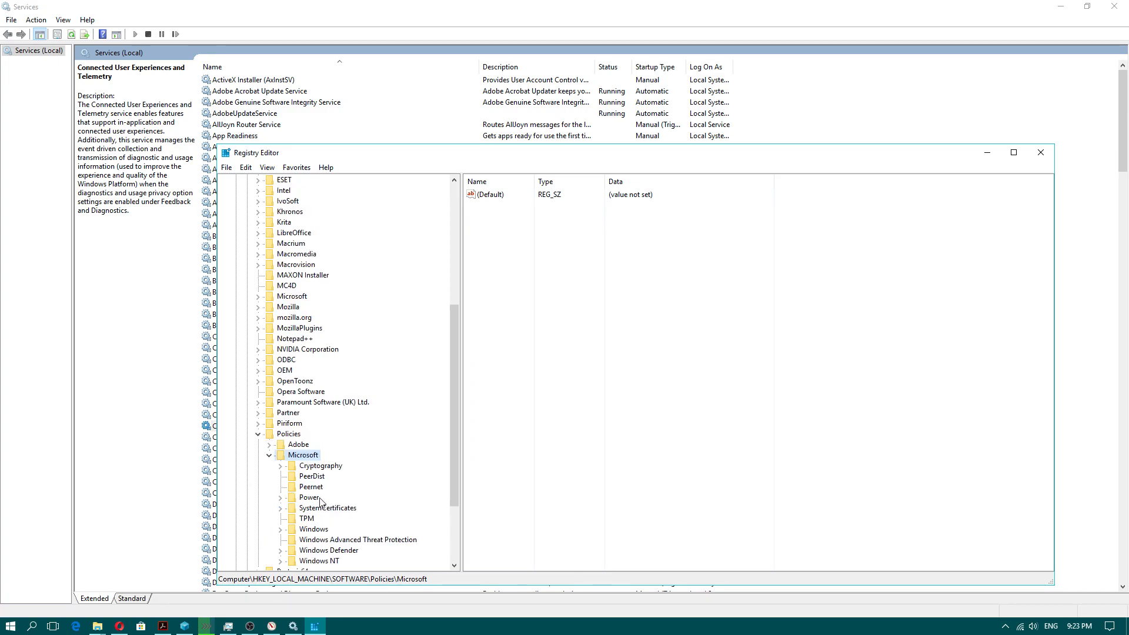
scroll(322, 500, "down", 1)
left_click(314, 498)
left_click(280, 497)
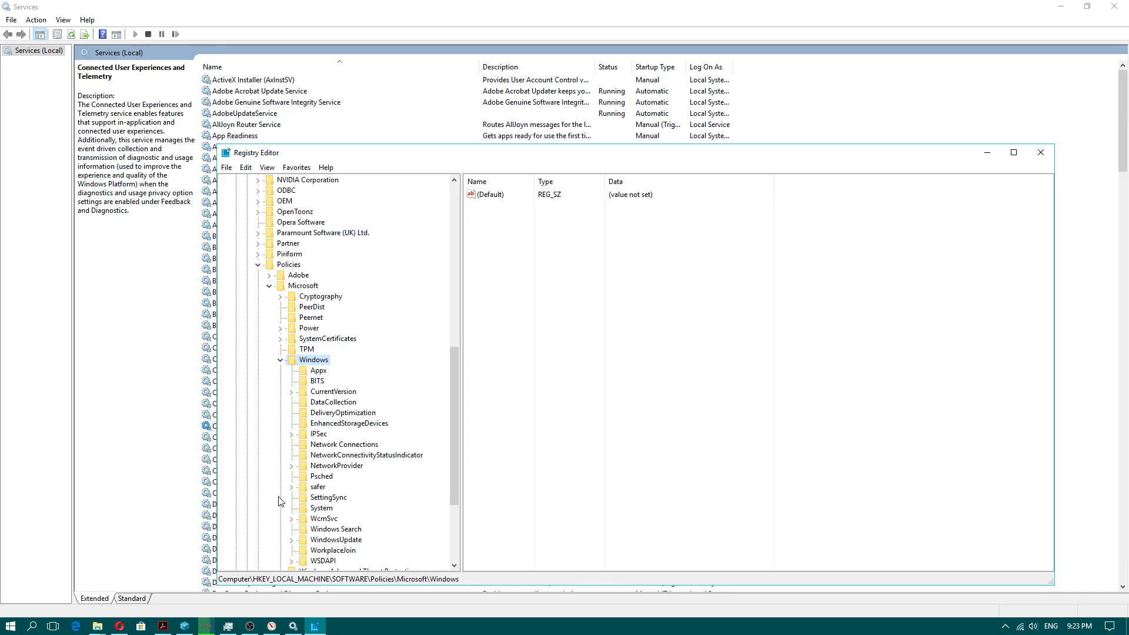
- Open the DataCollection key, accept 0 as the AllowTelemetry value data, and close Registry Editor
left_click(334, 402)
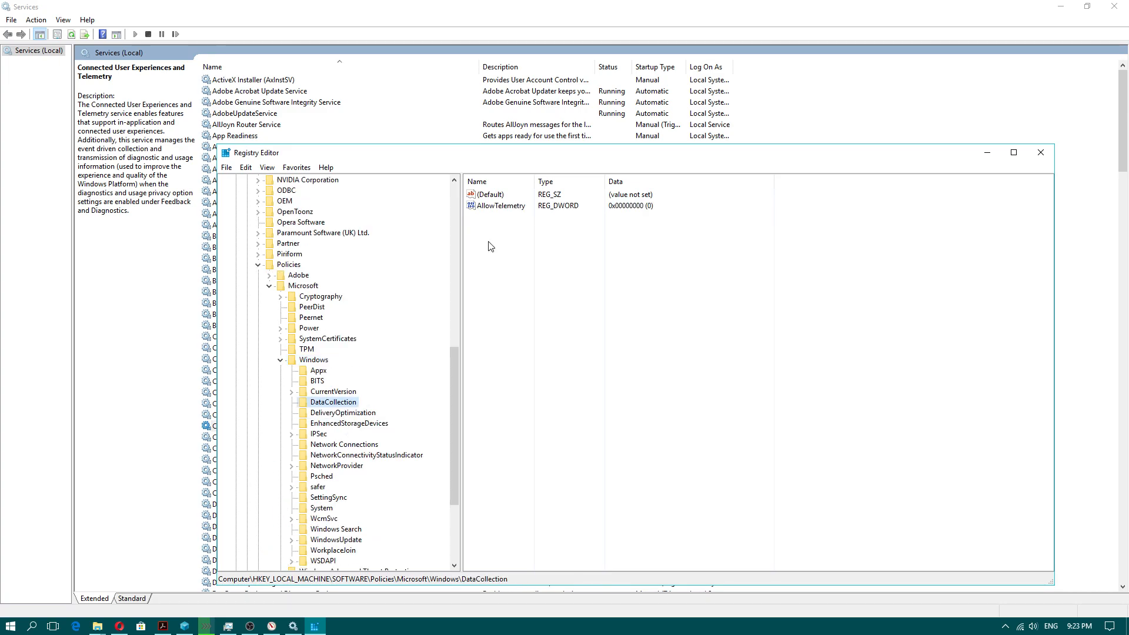
right_click(524, 273)
mouse_move(573, 281)
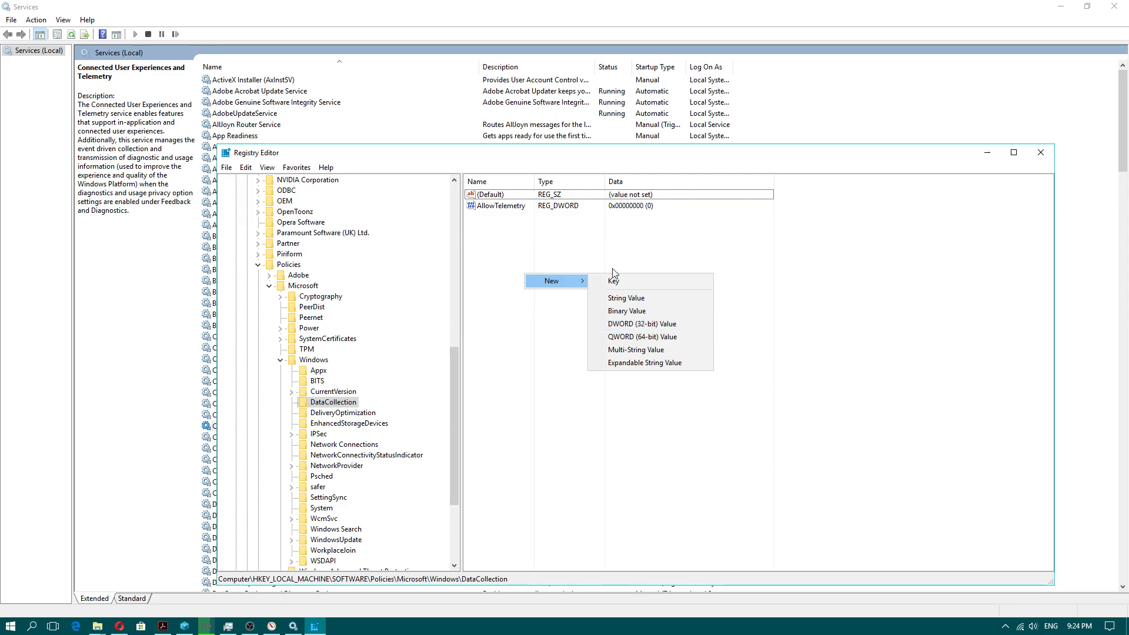
left_click(497, 210)
double_click(495, 207)
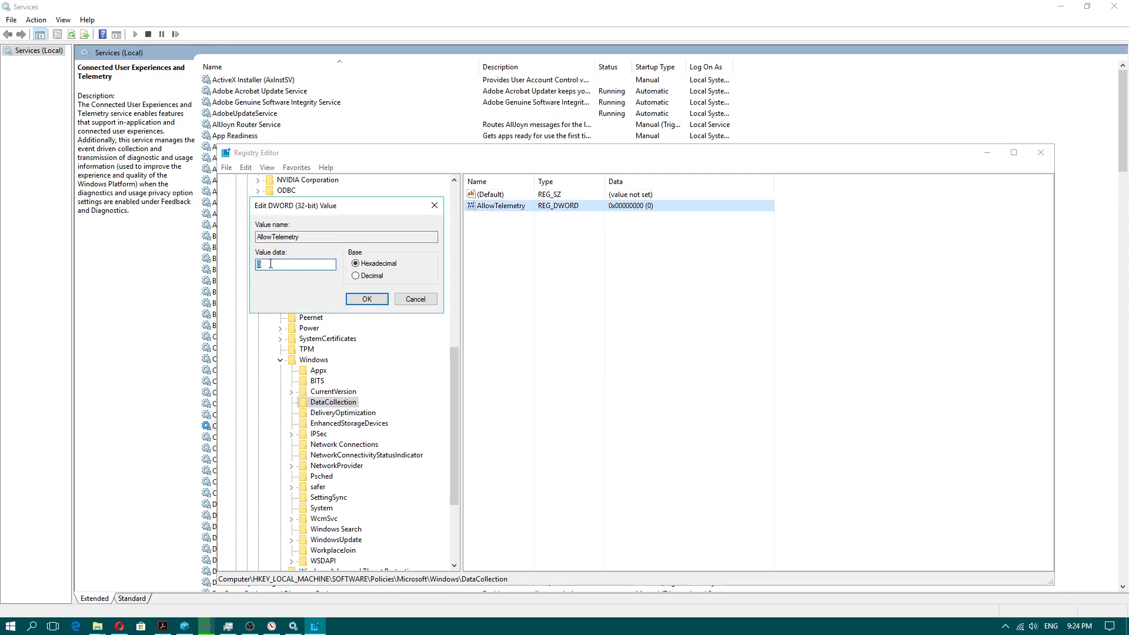
left_click(367, 299)
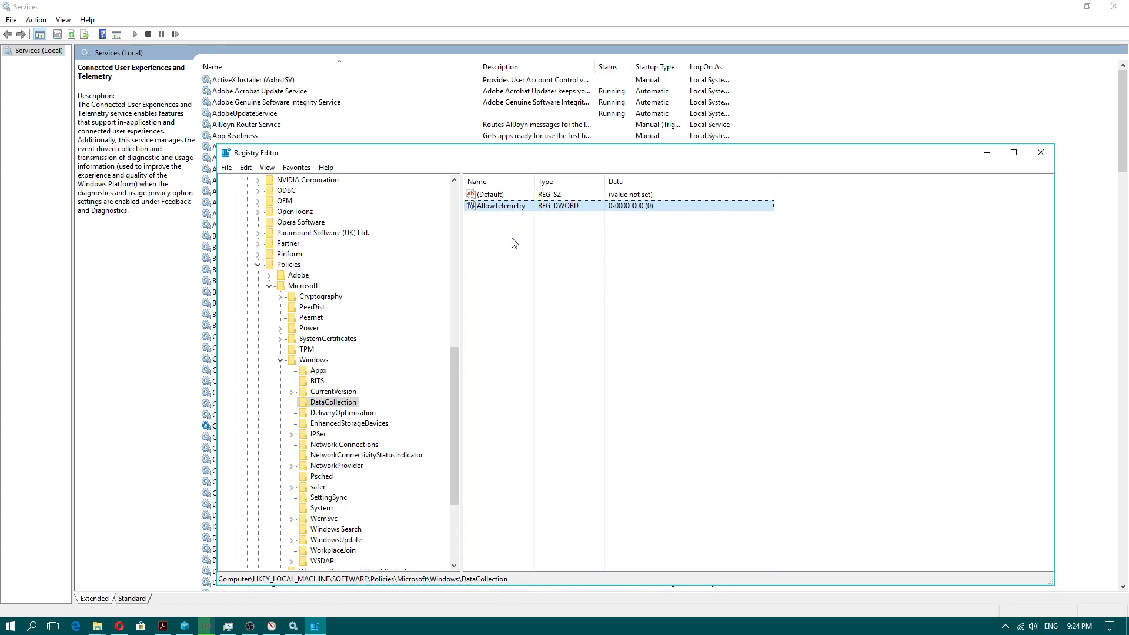
left_click(1040, 153)
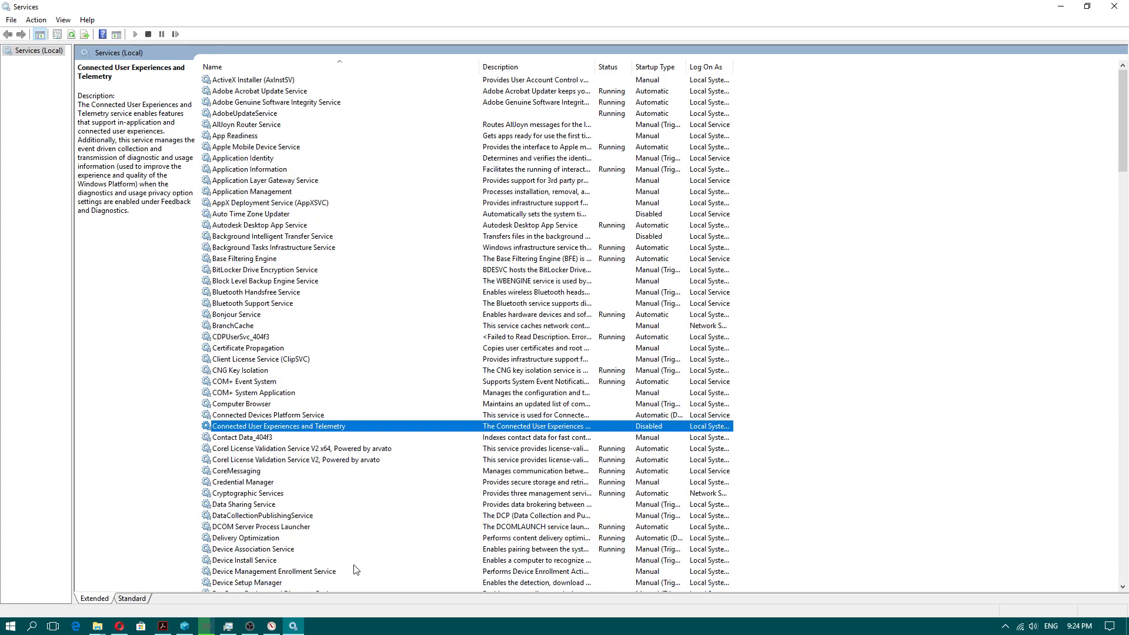
- Check the disk activity in Task Manager, and select Background Intelligent Transfer Service in Services to check its startup type
left_click(228, 626)
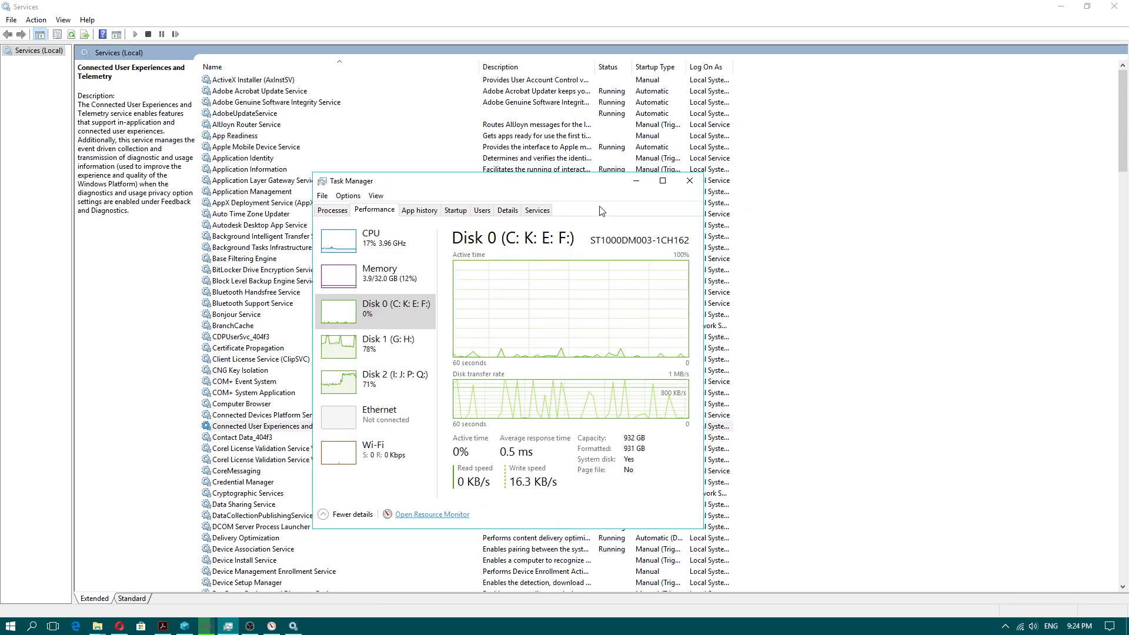
left_click_drag(821, 193, 944, 215)
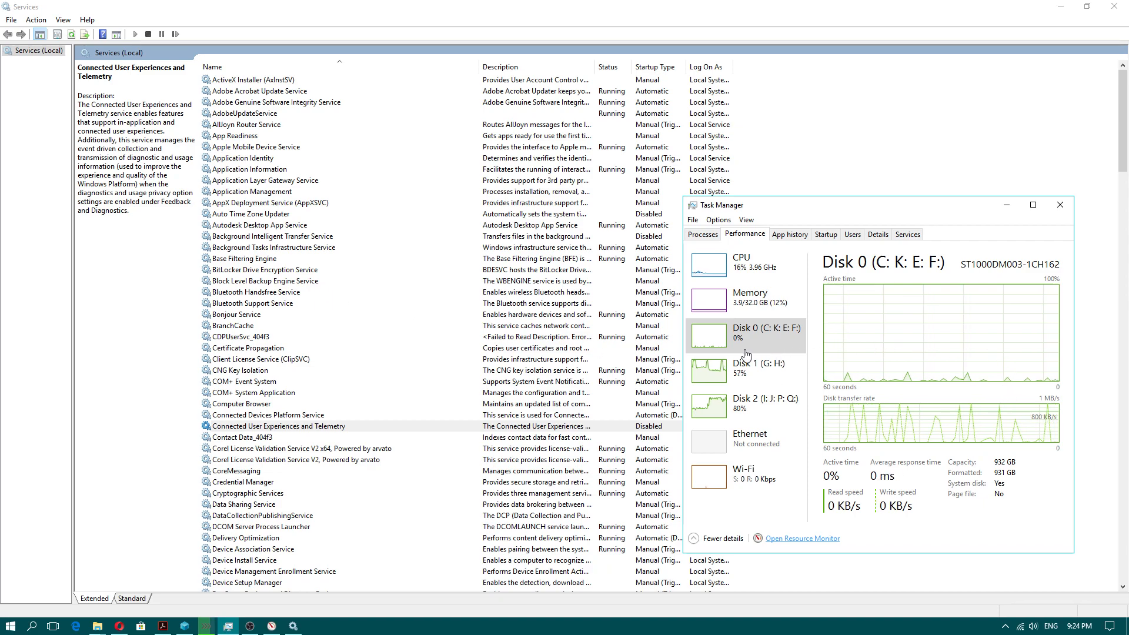
right_click(254, 249)
left_click(247, 238)
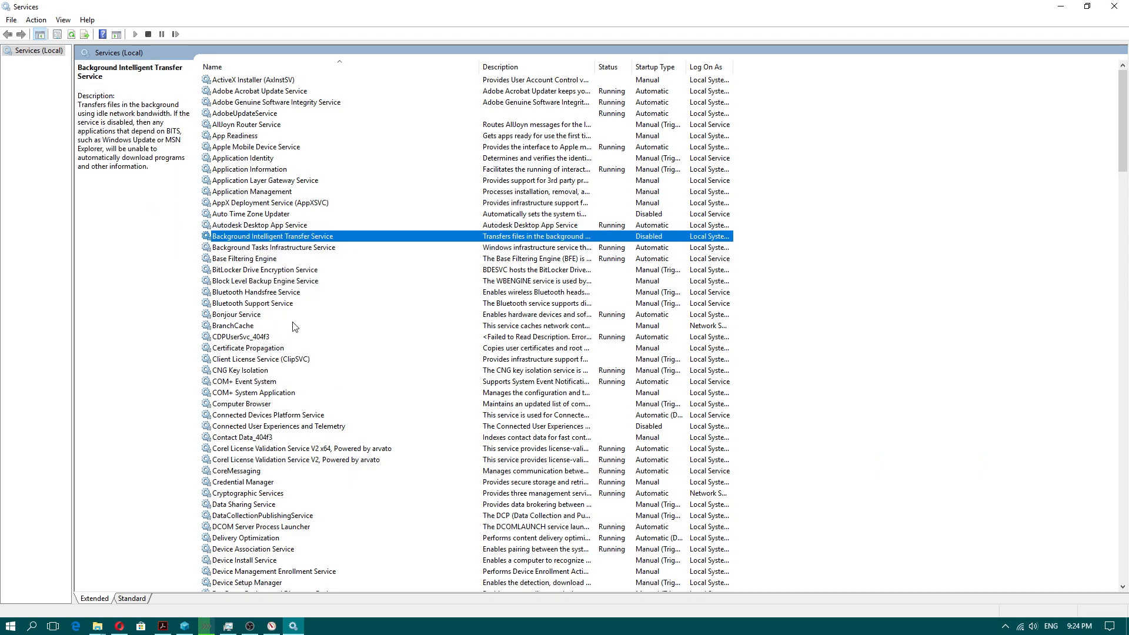
- Check the recovery and startup settings of the Superfetch service, and close its properties
scroll(282, 406, "down", 20)
scroll(282, 406, "down", 14)
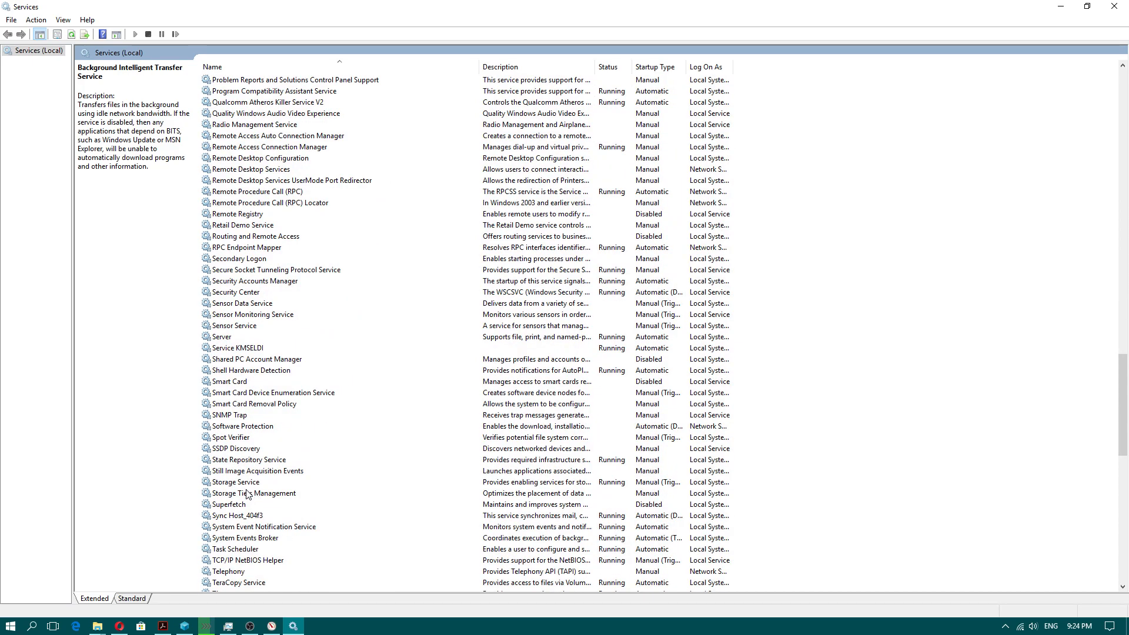
right_click(240, 504)
left_click(280, 479)
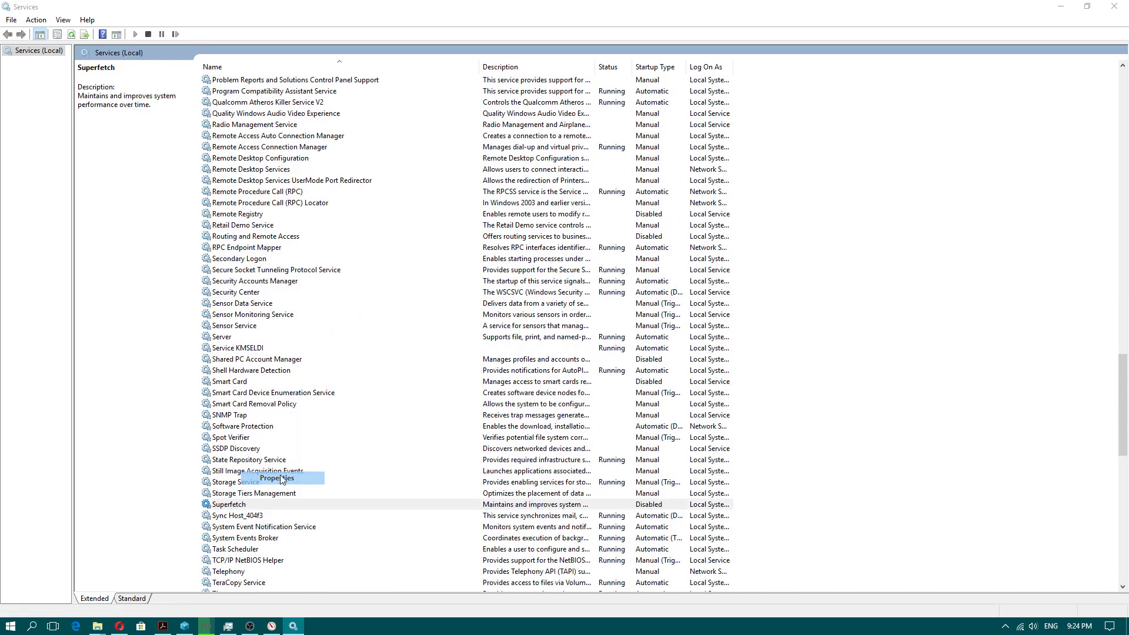
left_click(523, 199)
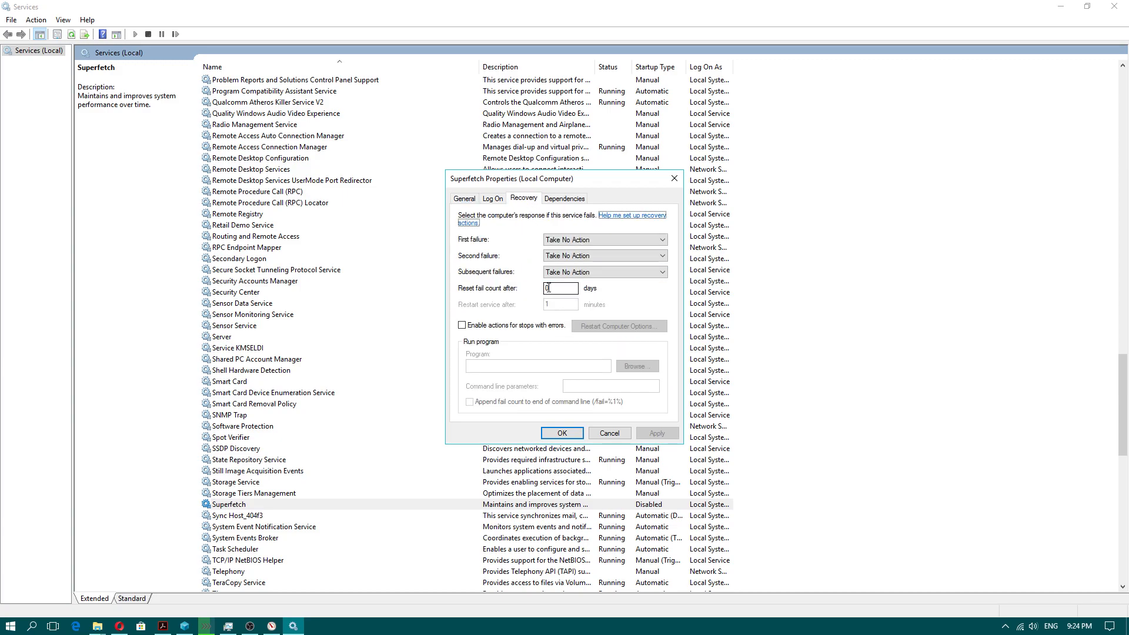
left_click(459, 198)
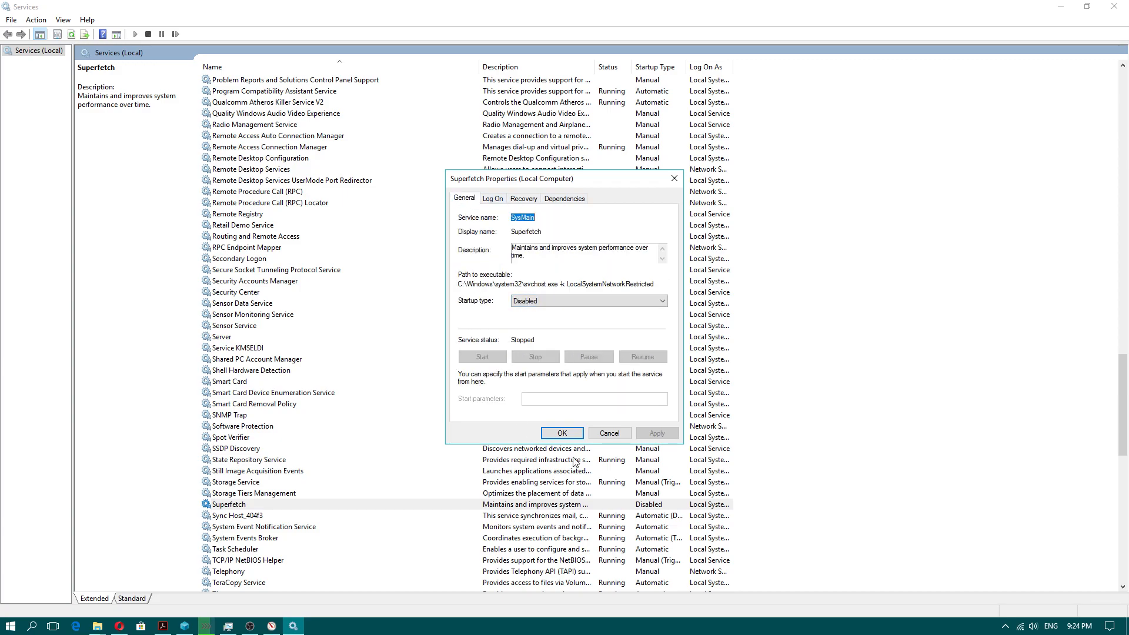
left_click(562, 433)
- Check the startup types of Windows Search and Windows Time, and review Windows Update's recovery and startup settings
scroll(335, 505, "down", 14)
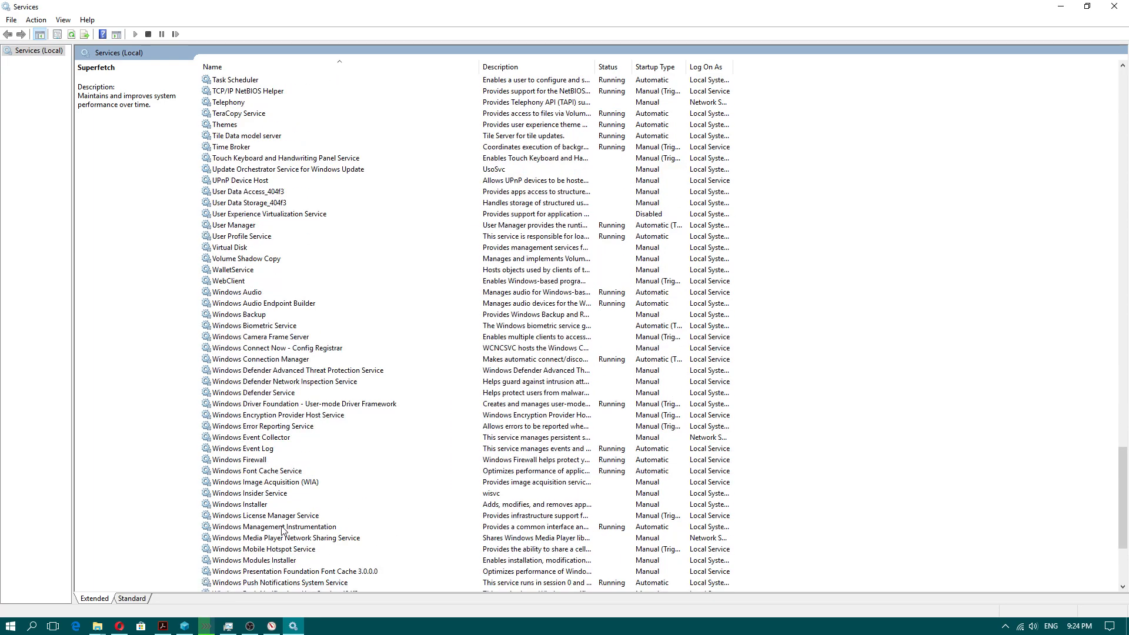
scroll(285, 547, "down", 5)
right_click(260, 459)
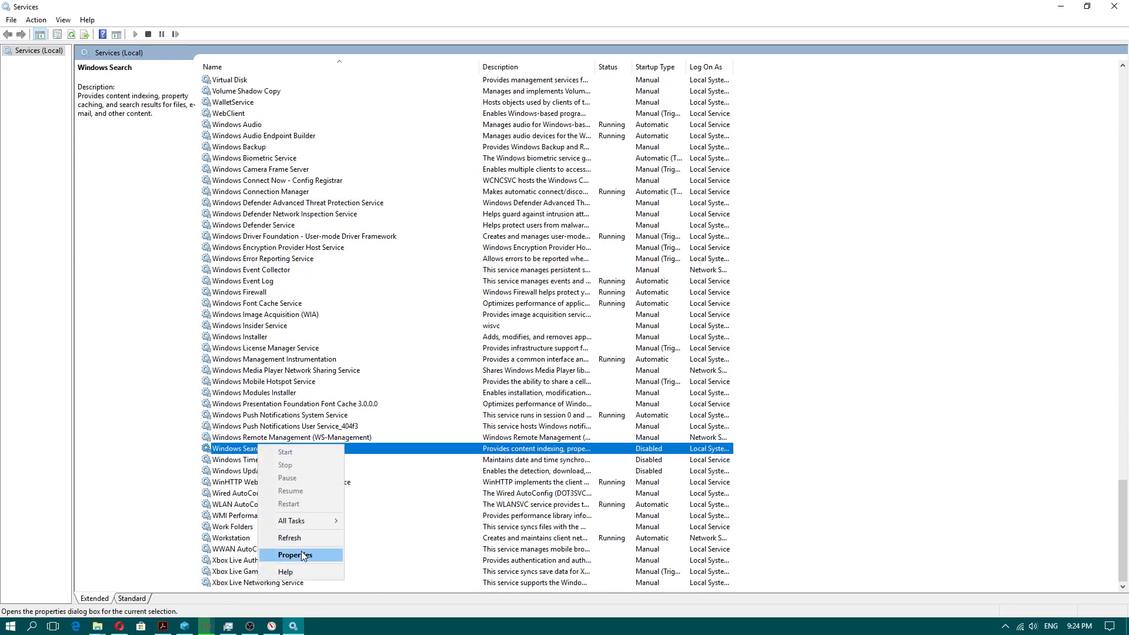
left_click(232, 460)
right_click(247, 472)
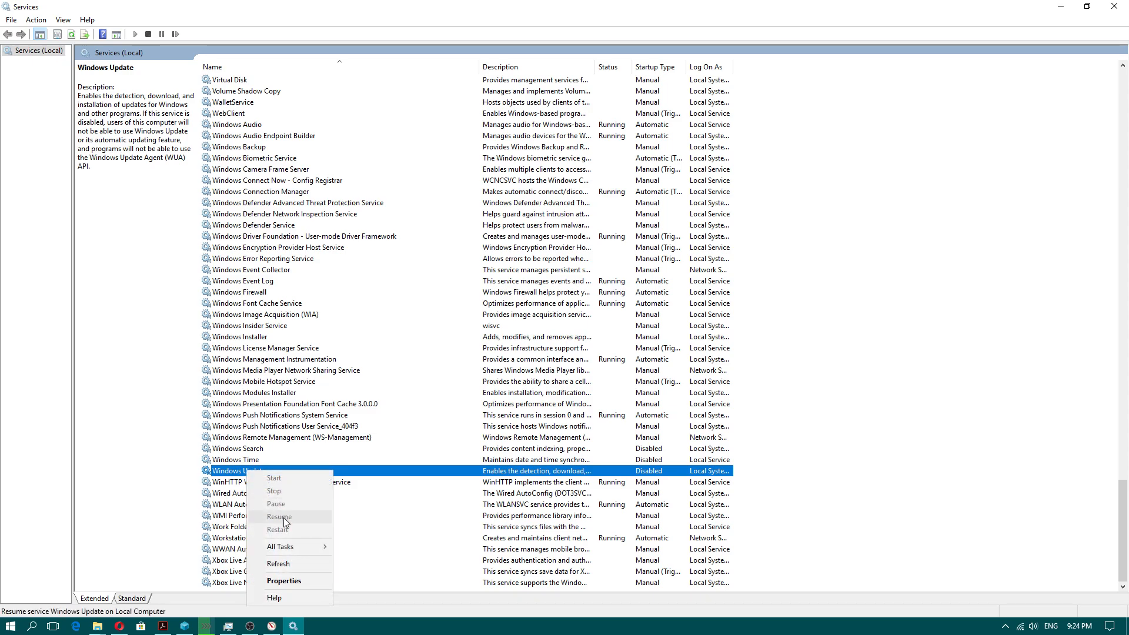
left_click(282, 580)
left_click(523, 200)
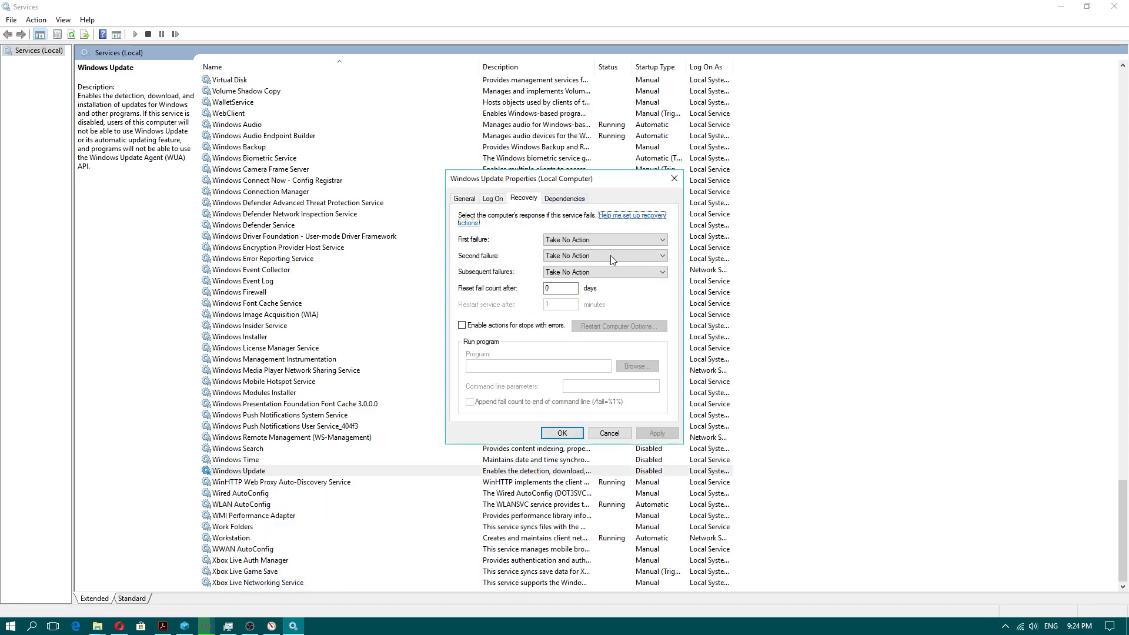
left_click(474, 201)
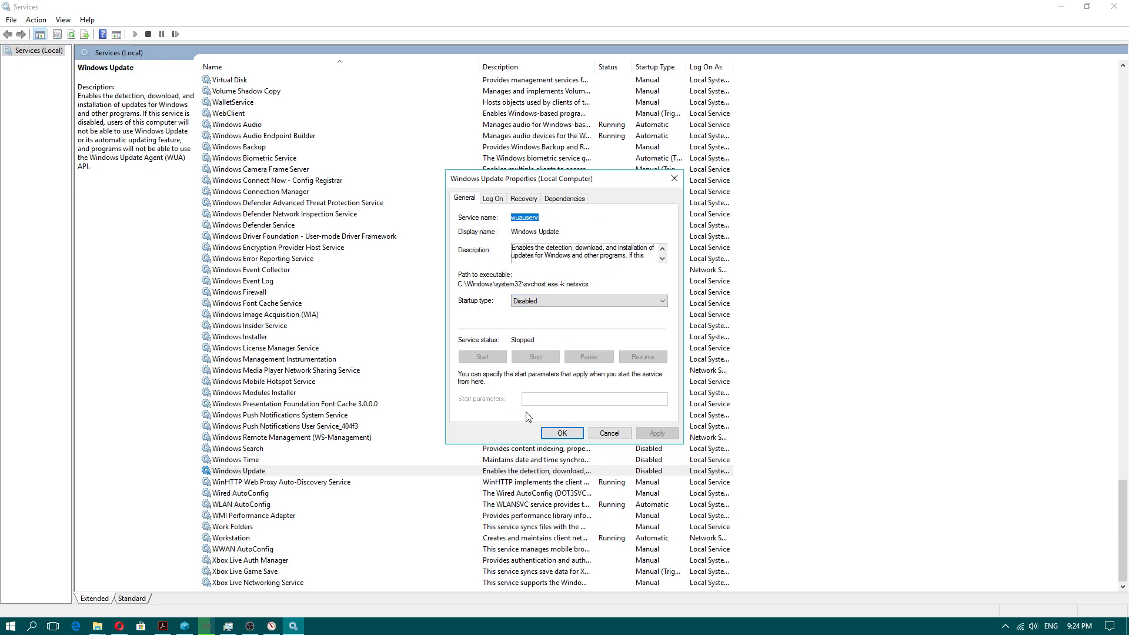
left_click(561, 434)
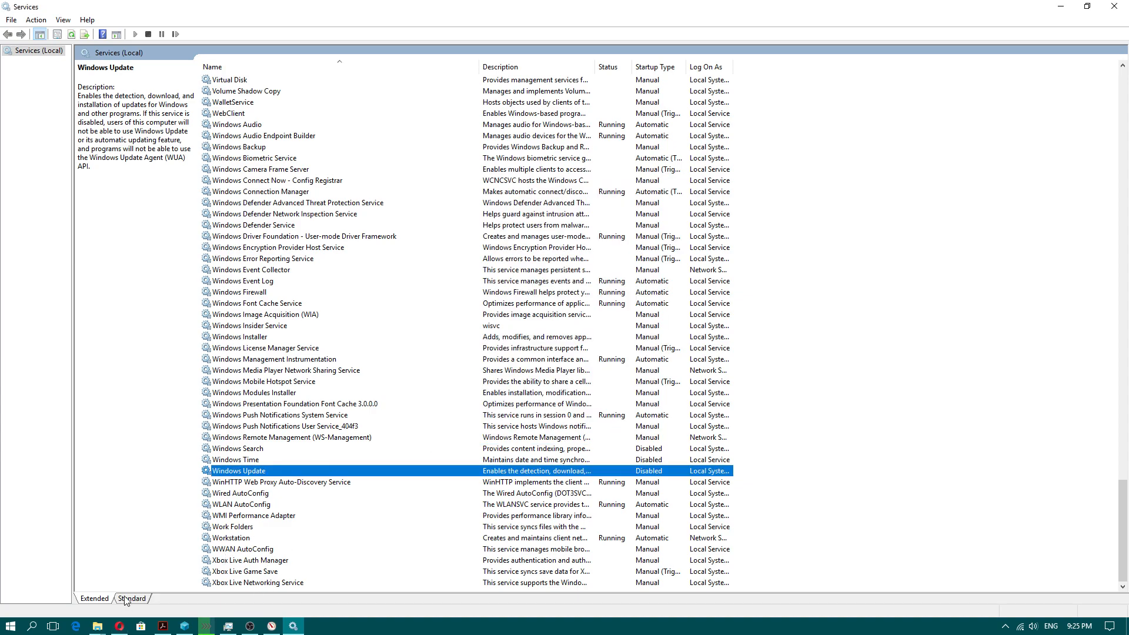
- Open Computer Management for This PC and display Device Manager
left_click(10, 626)
right_click(195, 460)
left_click(245, 495)
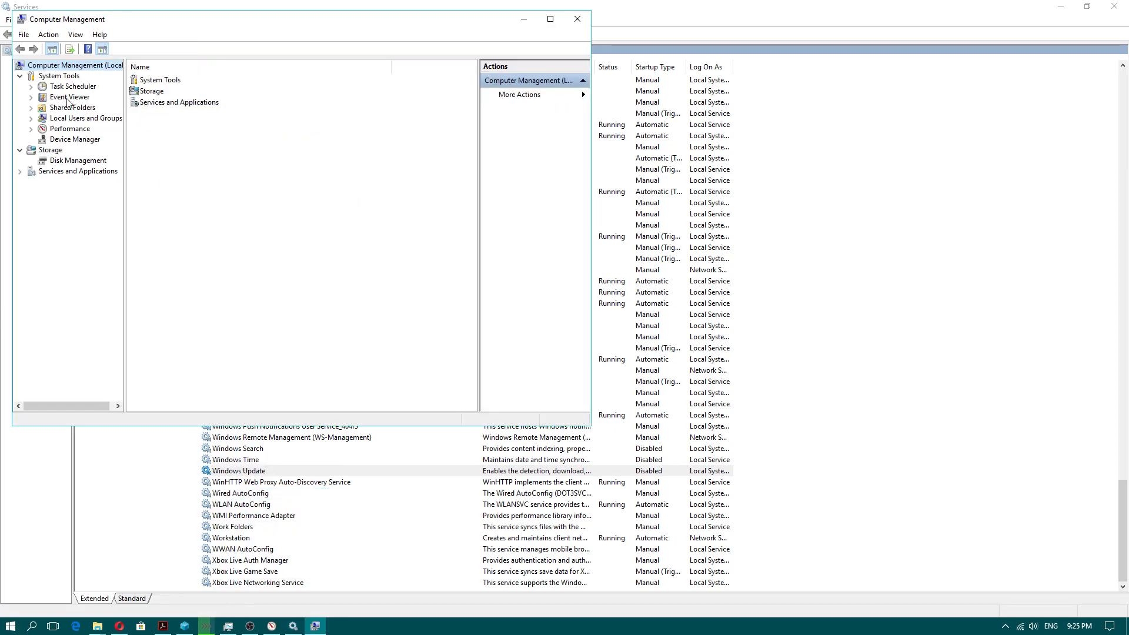
left_click(70, 140)
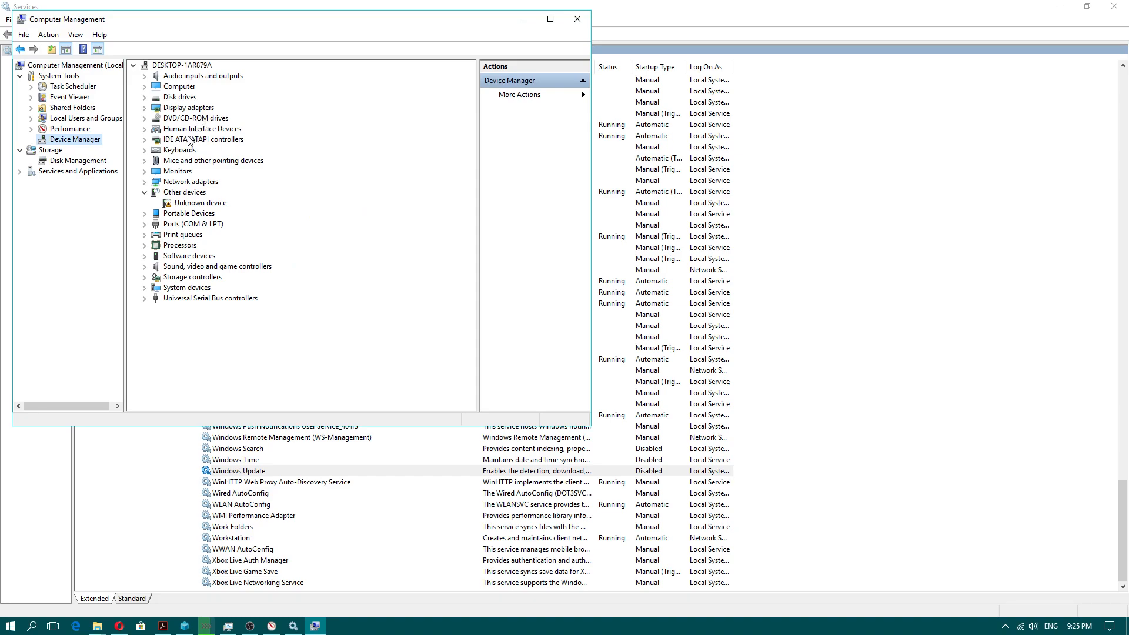
- Expand IDE ATA/ATAPI controllers and open the properties of AMD SATA Controller
left_click(203, 139)
left_click(144, 140)
left_click(225, 151)
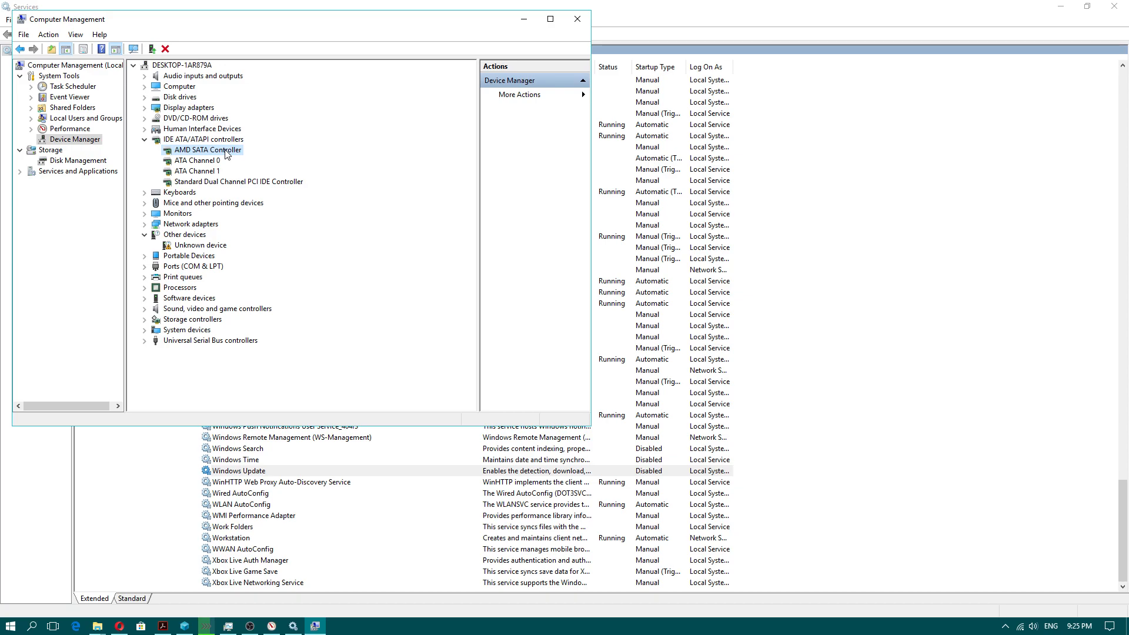
right_click(227, 154)
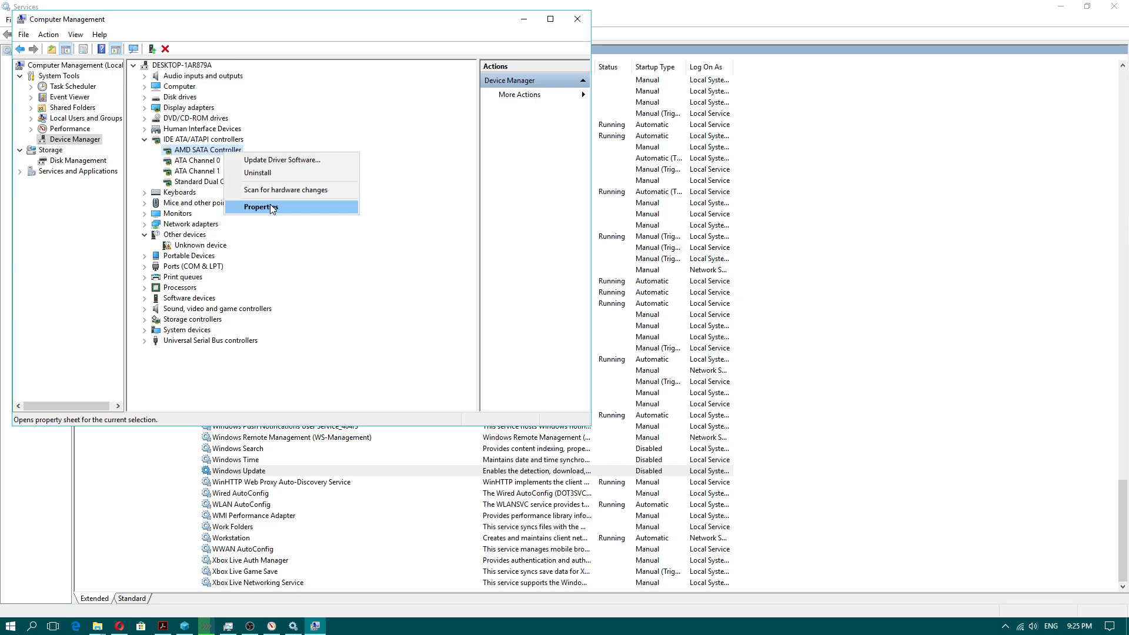
left_click(270, 207)
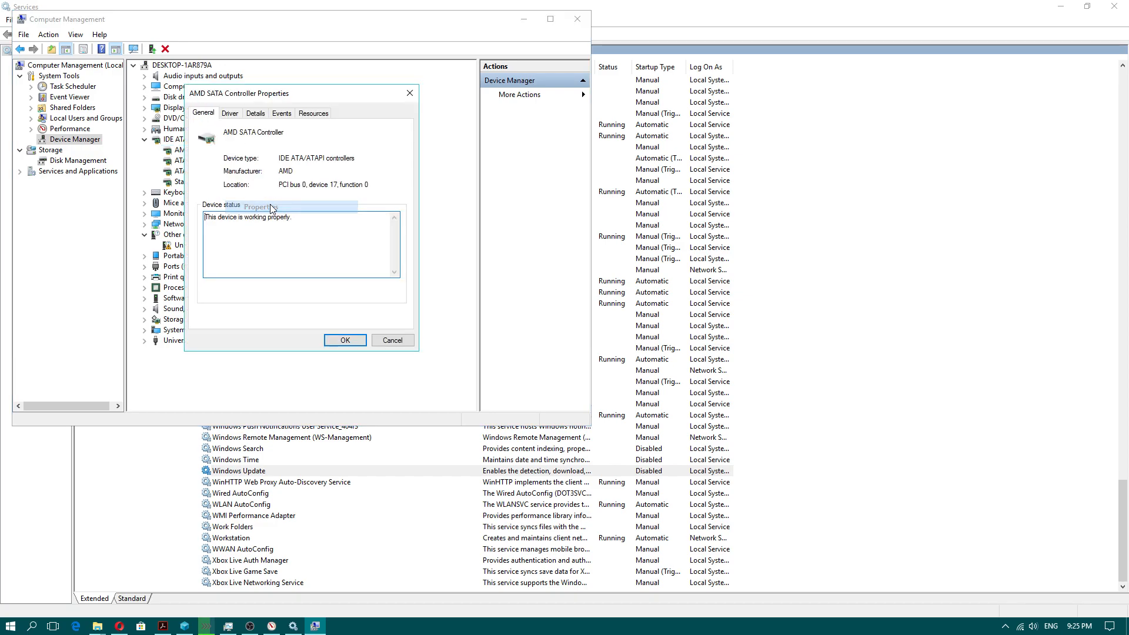
- Look at the AMD SATA Controller's driver information, and display its Device instance path among the details
left_click(235, 118)
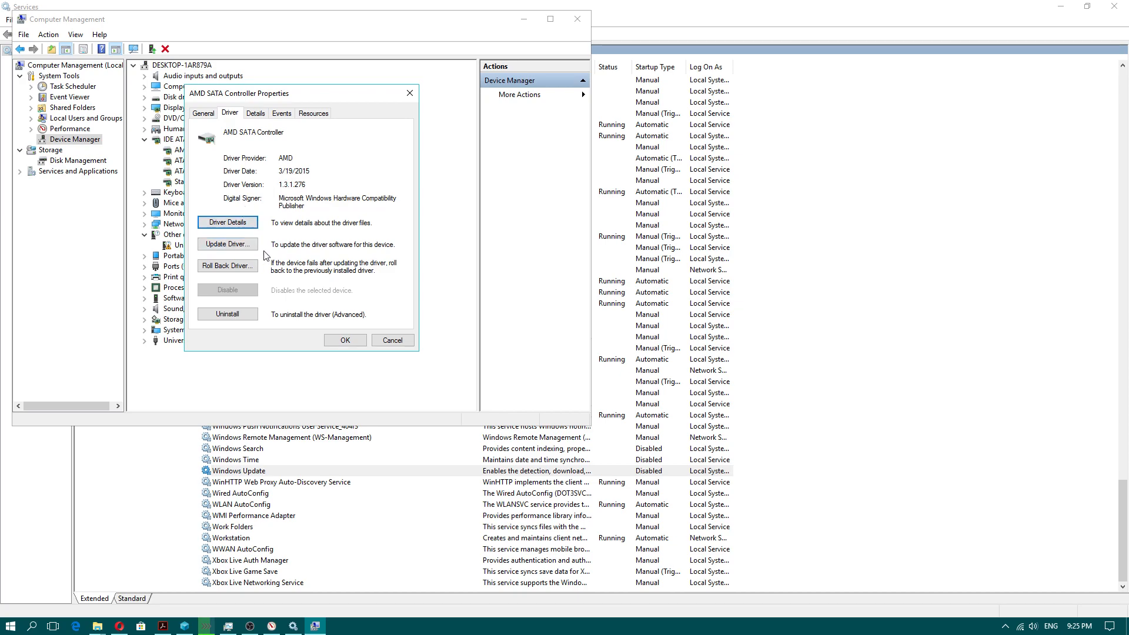
left_click(259, 115)
left_click(262, 169)
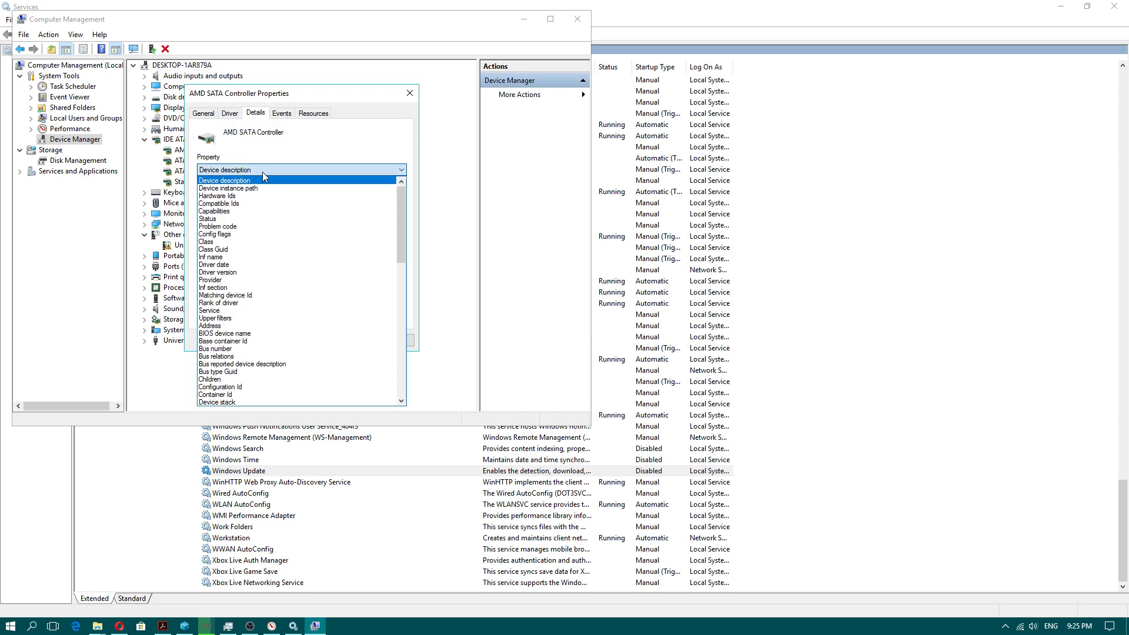
left_click(265, 187)
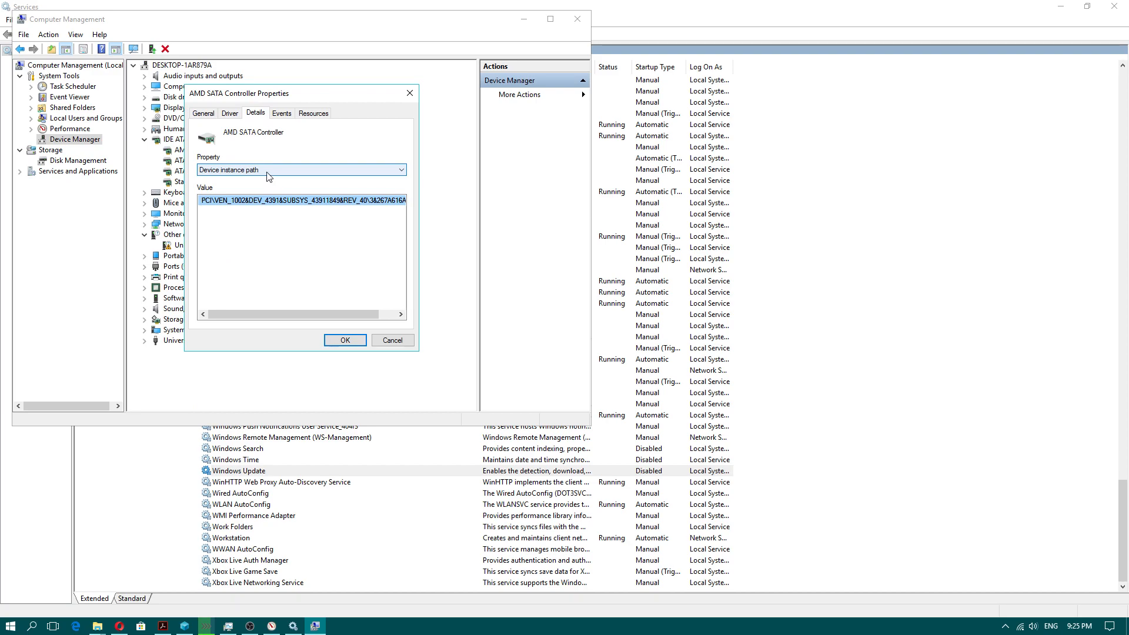
- Search for regedit, open Registry Editor, and move its window away from the controller's instance path
key("super")
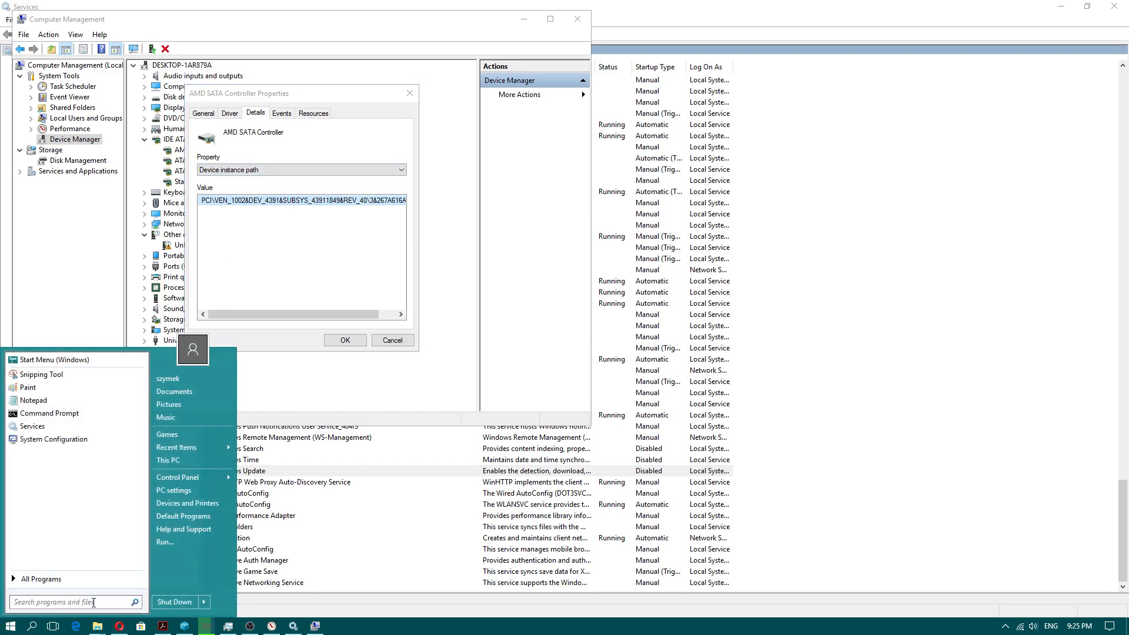
type("regedi")
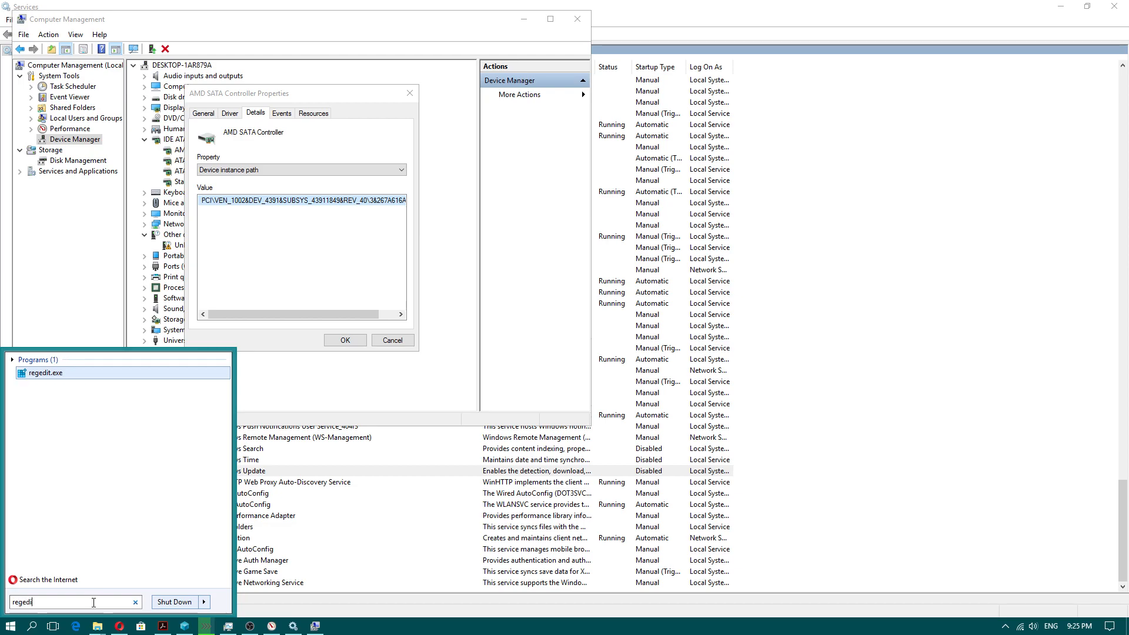
type("t")
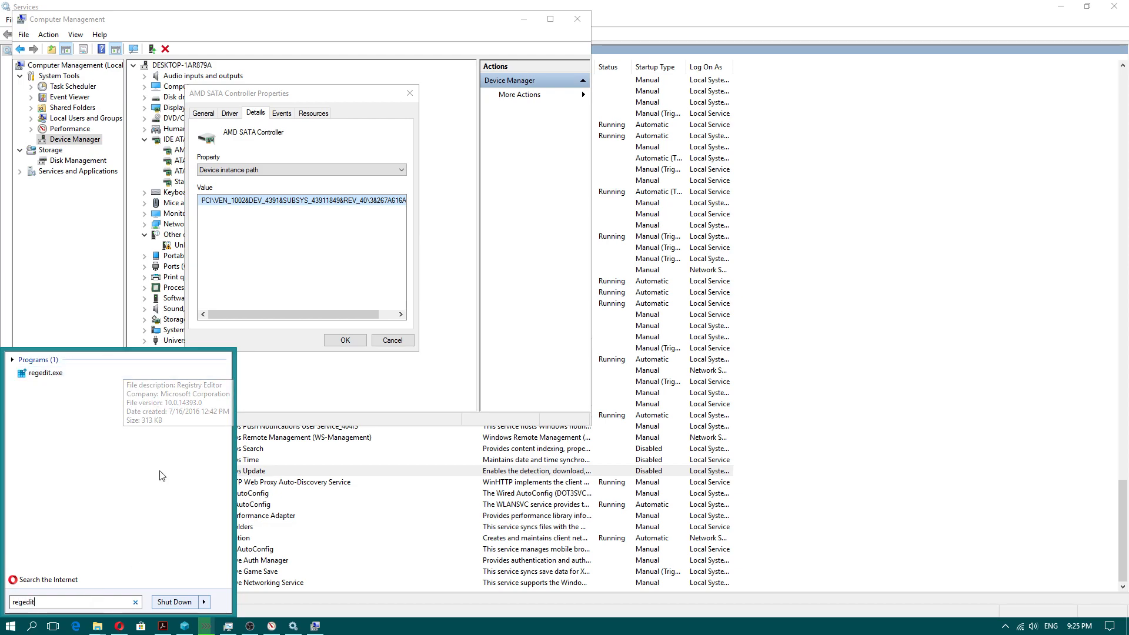
left_click(83, 375)
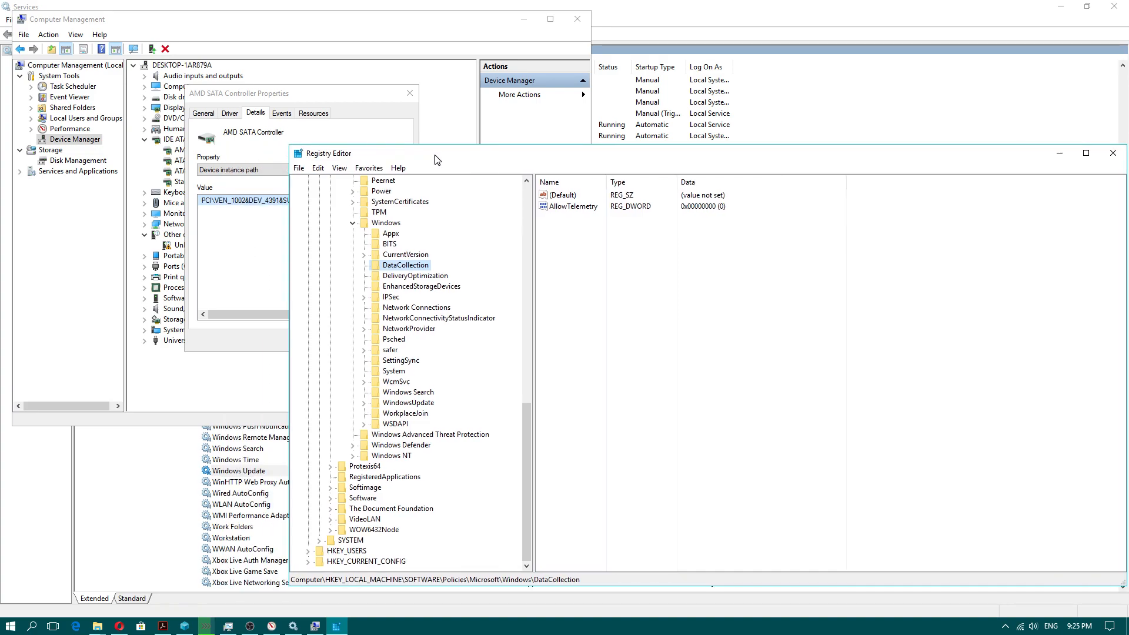
left_click_drag(415, 159, 509, 173)
left_click_drag(601, 451, 602, 216)
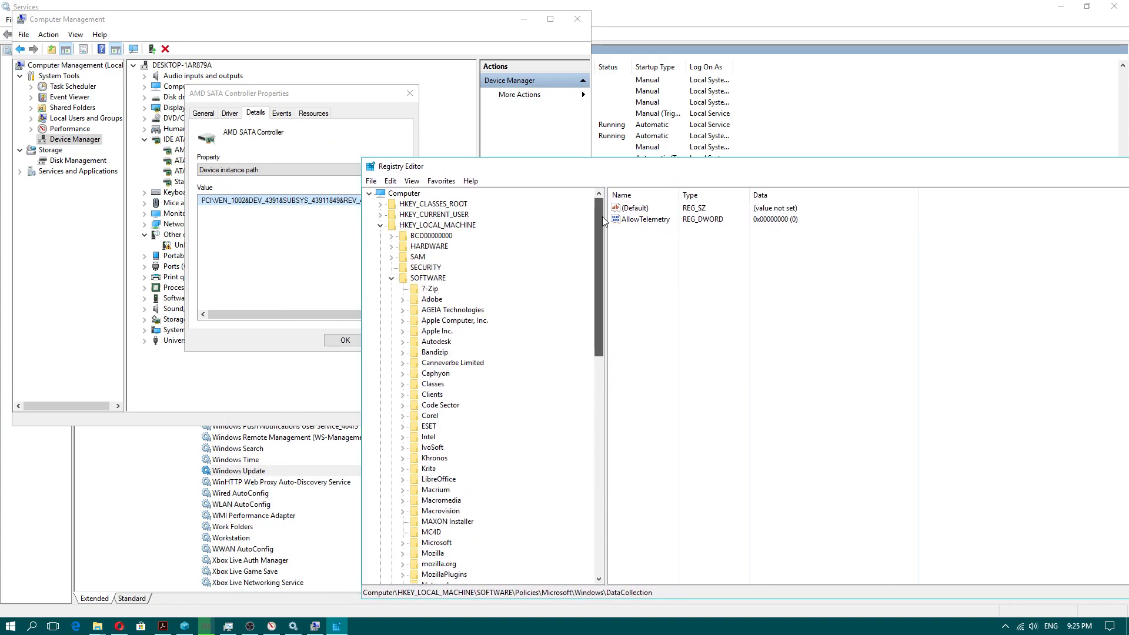
- Collapse the SOFTWARE key and expand HKEY_LOCAL_MACHINE\SYSTEM\CurrentControlSet\Enum
left_click(392, 277)
left_click(380, 225)
left_click(380, 225)
left_click(422, 289)
left_click(392, 288)
left_click(474, 321)
left_click(403, 321)
left_click(442, 341)
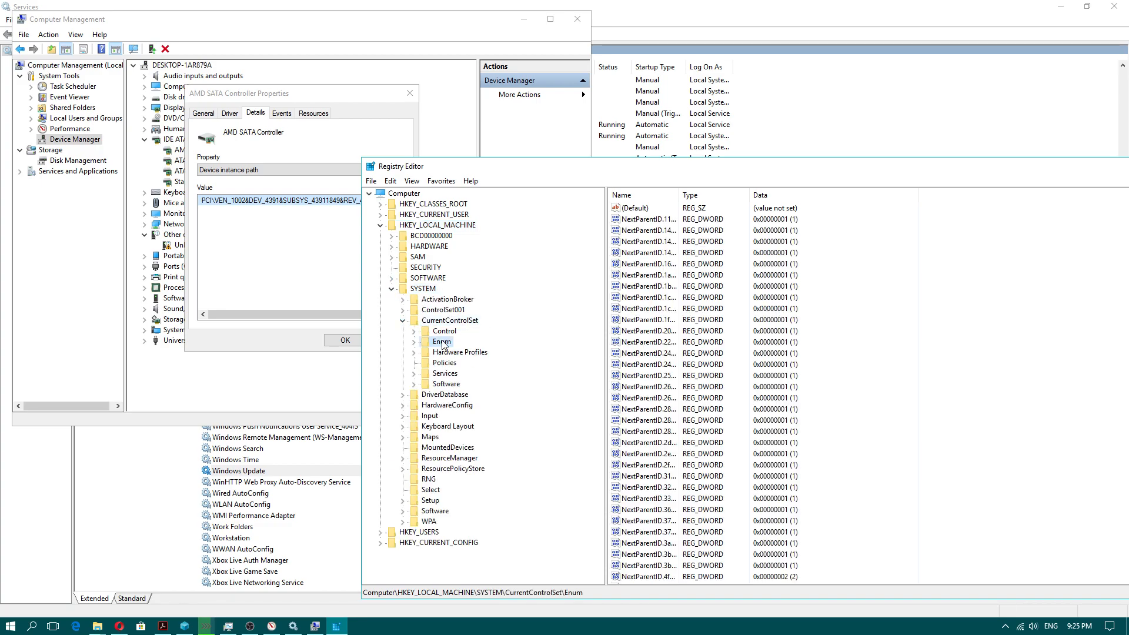
left_click(414, 342)
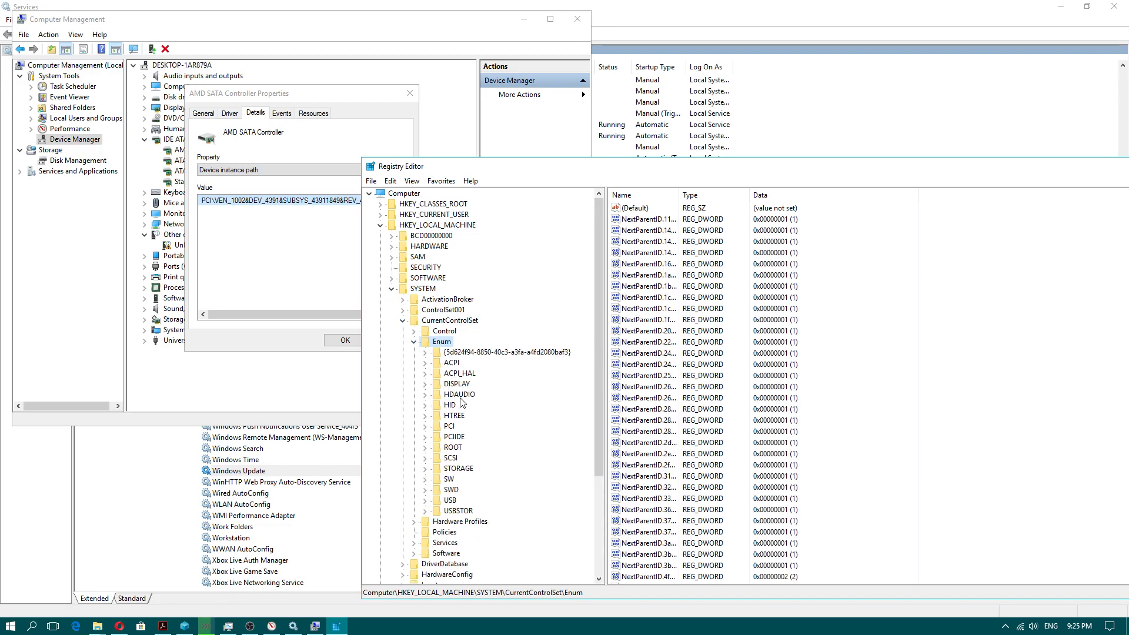
- Expand the PCI key under Enum and select VEN_1002&DEV_4391&SUBSYS_43911849&REV_40
left_click(449, 426)
left_click(425, 426)
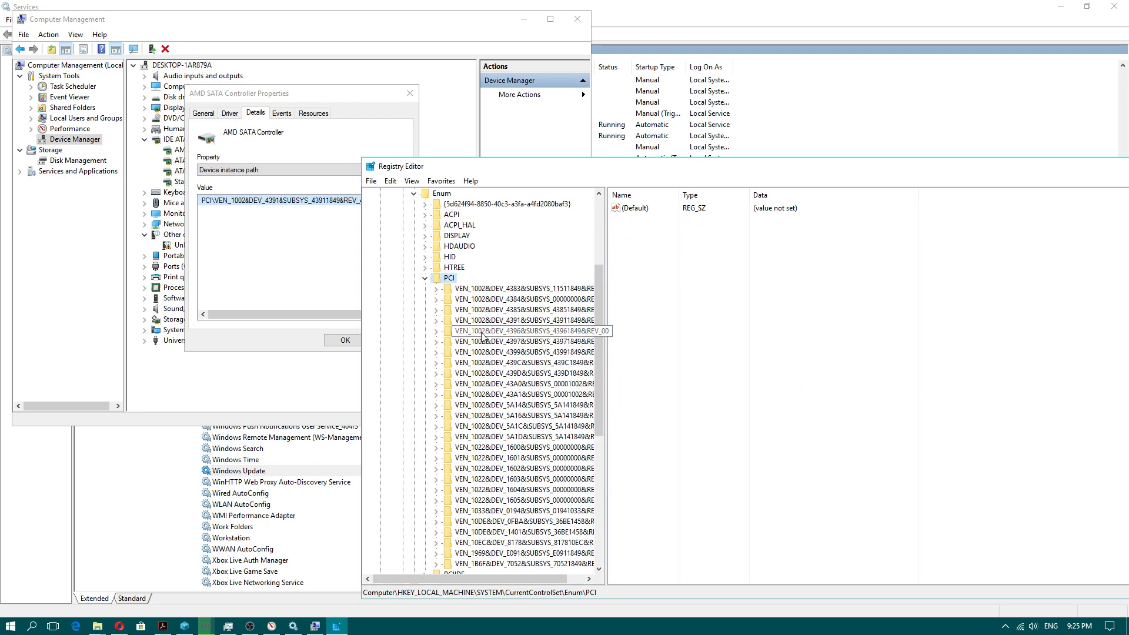
left_click(520, 322)
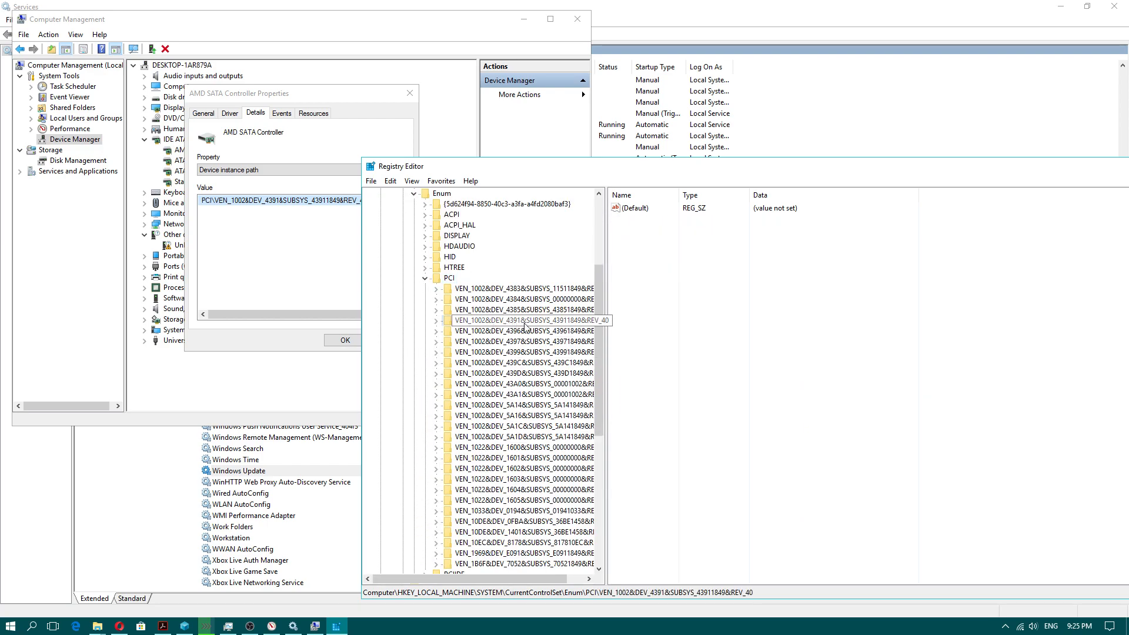
- Expand the VEN_1002&DEV_4391 controller key and its 3&267a616a&0&88 subkey, and select Device Parameters
left_click_drag(448, 168, 525, 161)
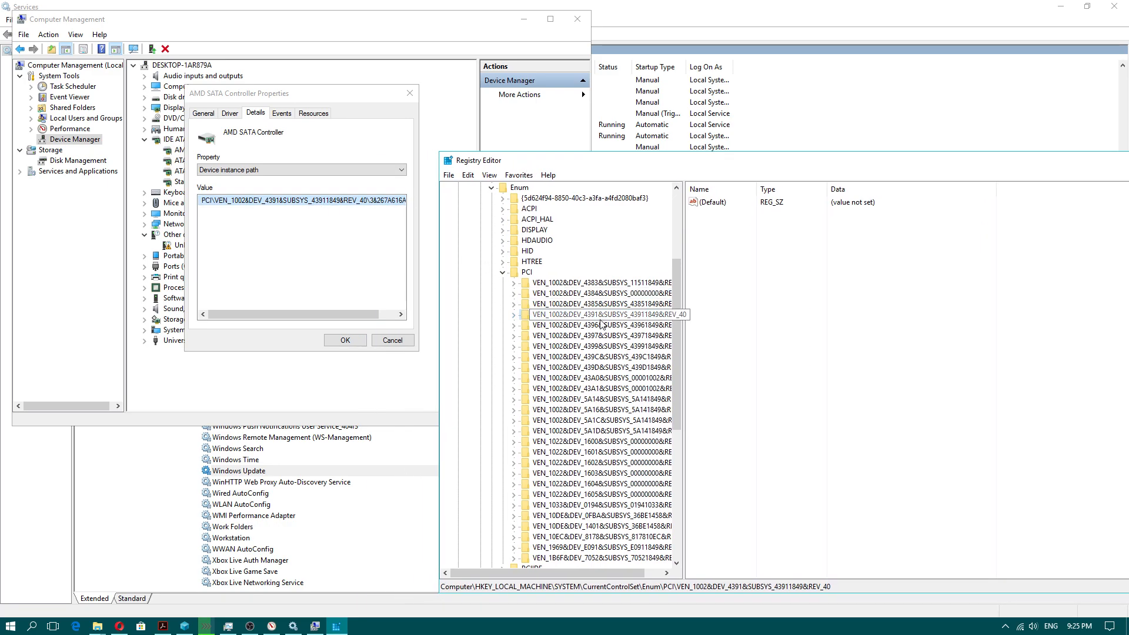
left_click(514, 315)
left_click(534, 326)
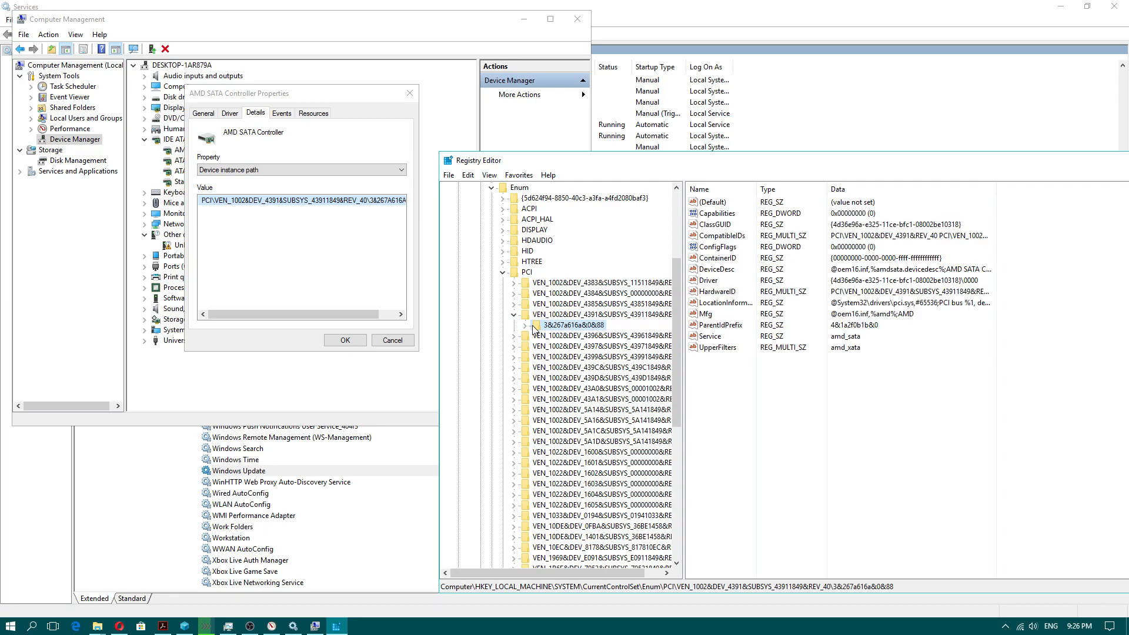
left_click(525, 325)
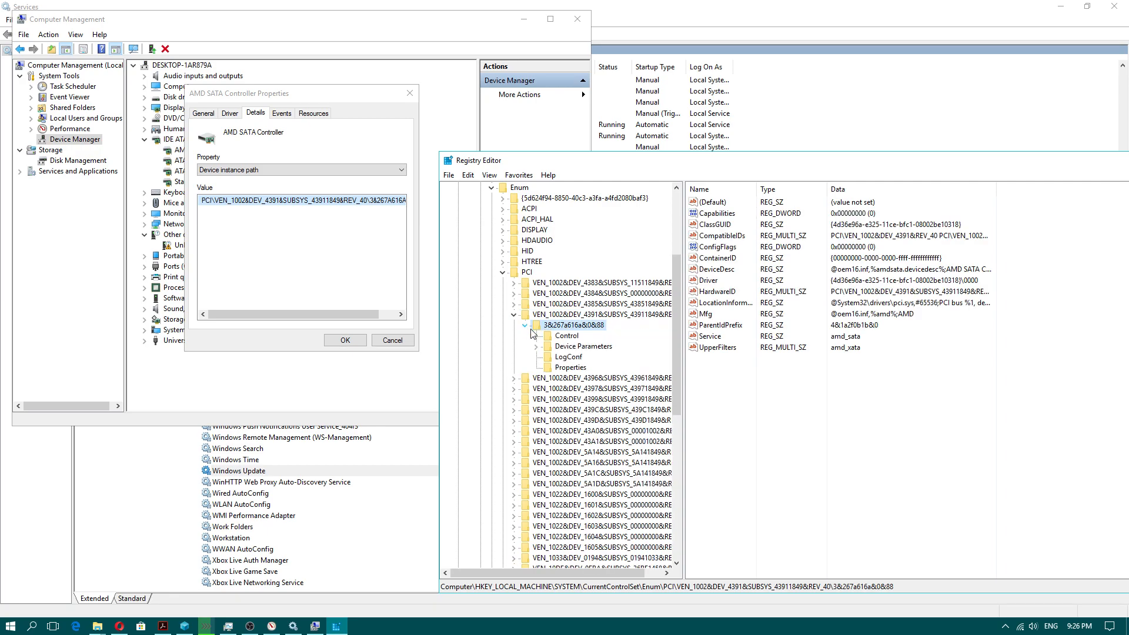
left_click(591, 348)
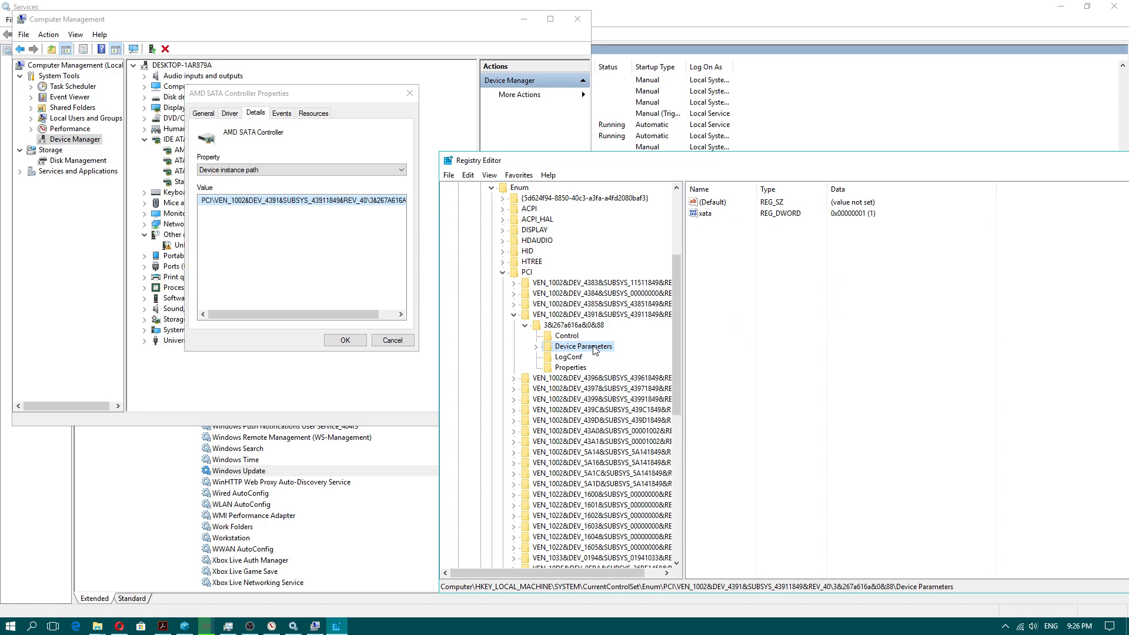
- Expand Device Parameters and Interrupt Management, and select the MessageSignaledInterruptProperties key
left_click(536, 346)
left_click(612, 370)
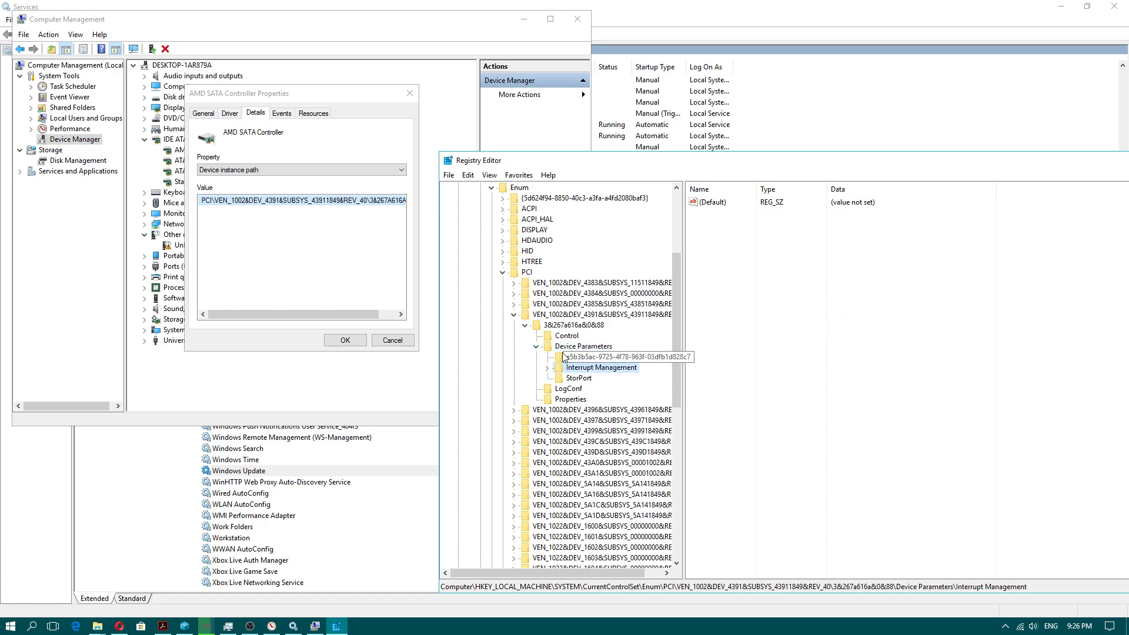
left_click(547, 368)
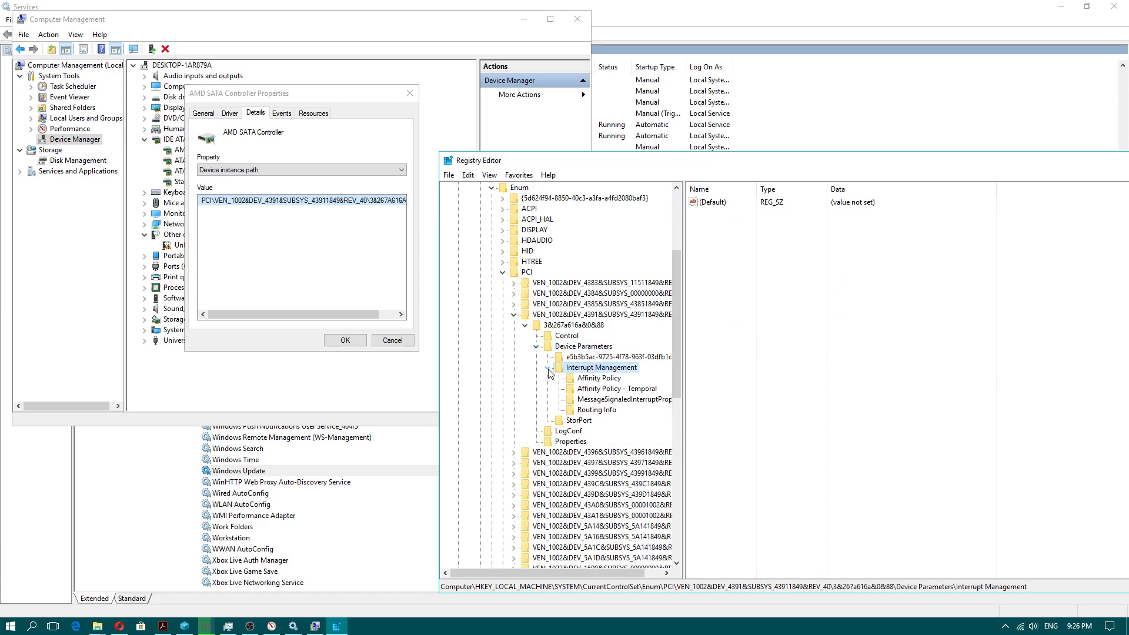
left_click(617, 401)
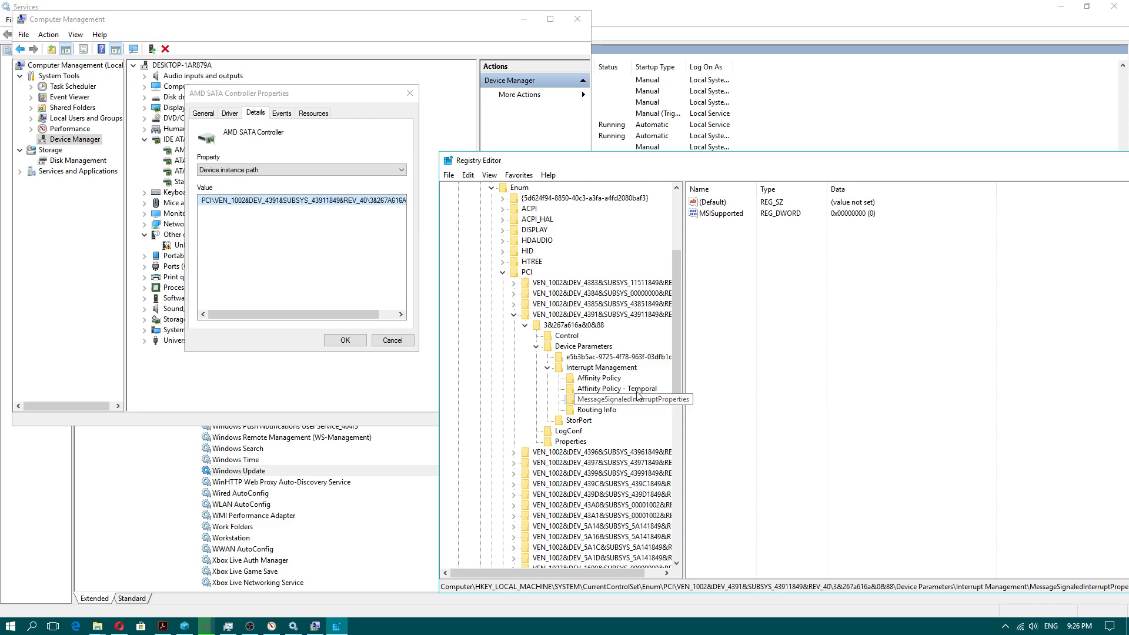
- Open the MSISupported DWORD and confirm its value data as 0
left_click(735, 214)
double_click(740, 213)
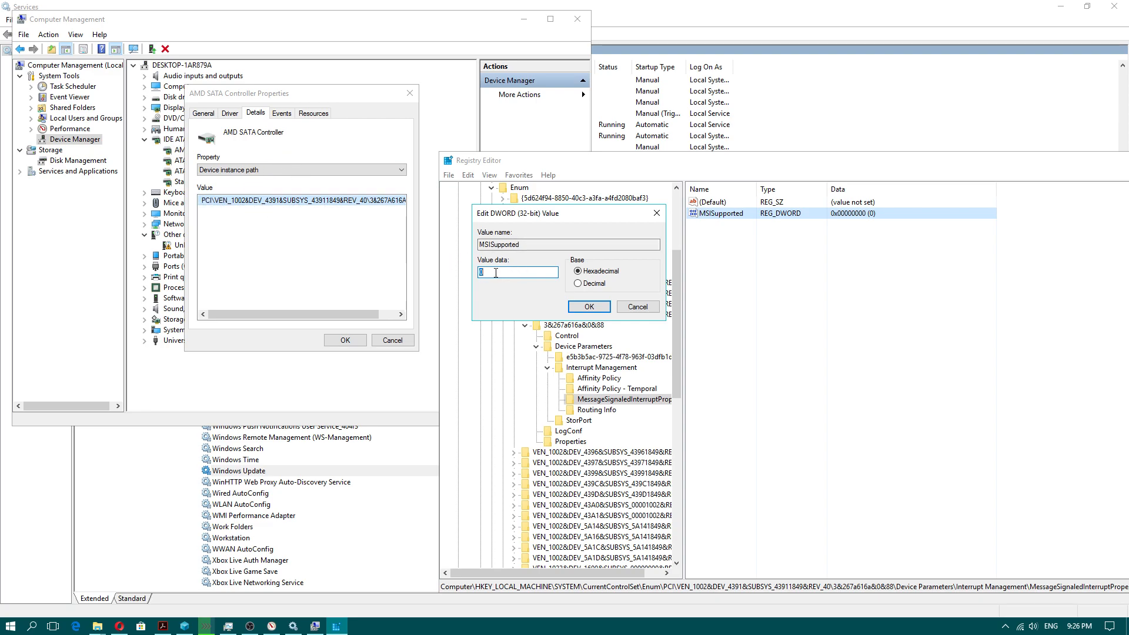
left_click(589, 306)
- Close the AMD SATA Controller properties, Registry Editor and Computer Management
left_click(345, 340)
left_click_drag(835, 165, 382, 257)
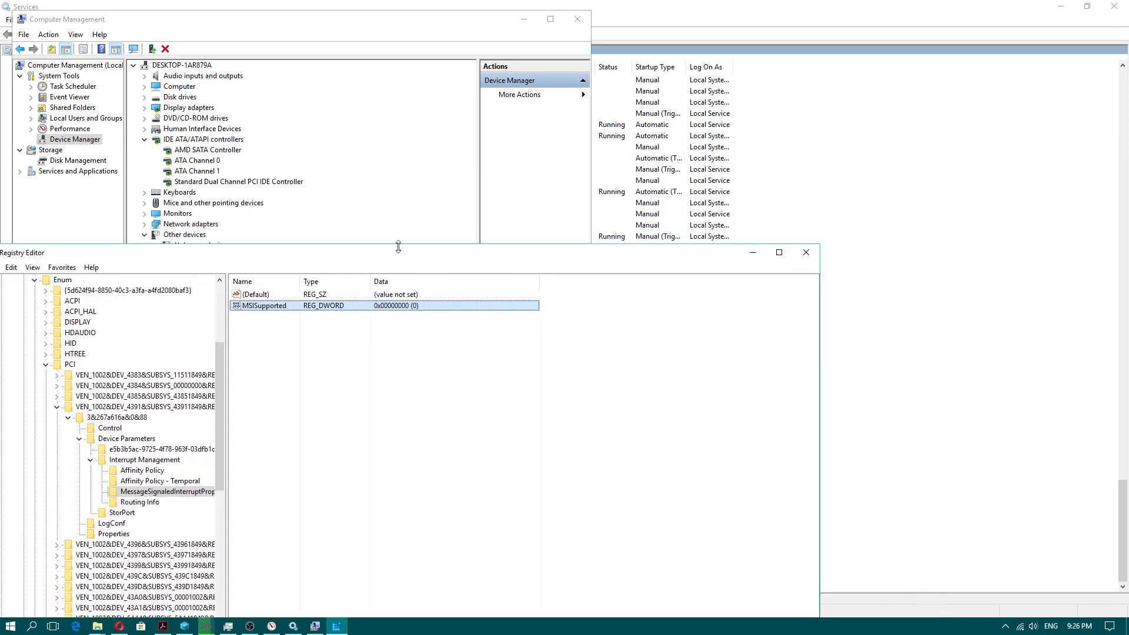
left_click(806, 254)
left_click(578, 21)
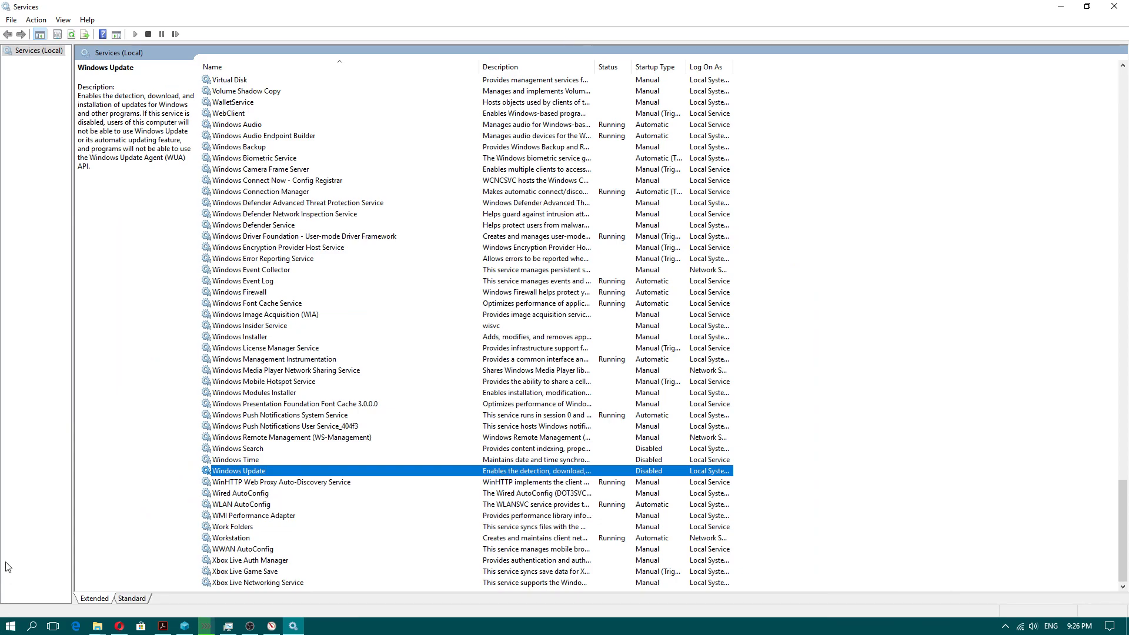
- Open the properties of This PC and go to the advanced system settings
left_click(10, 626)
right_click(182, 460)
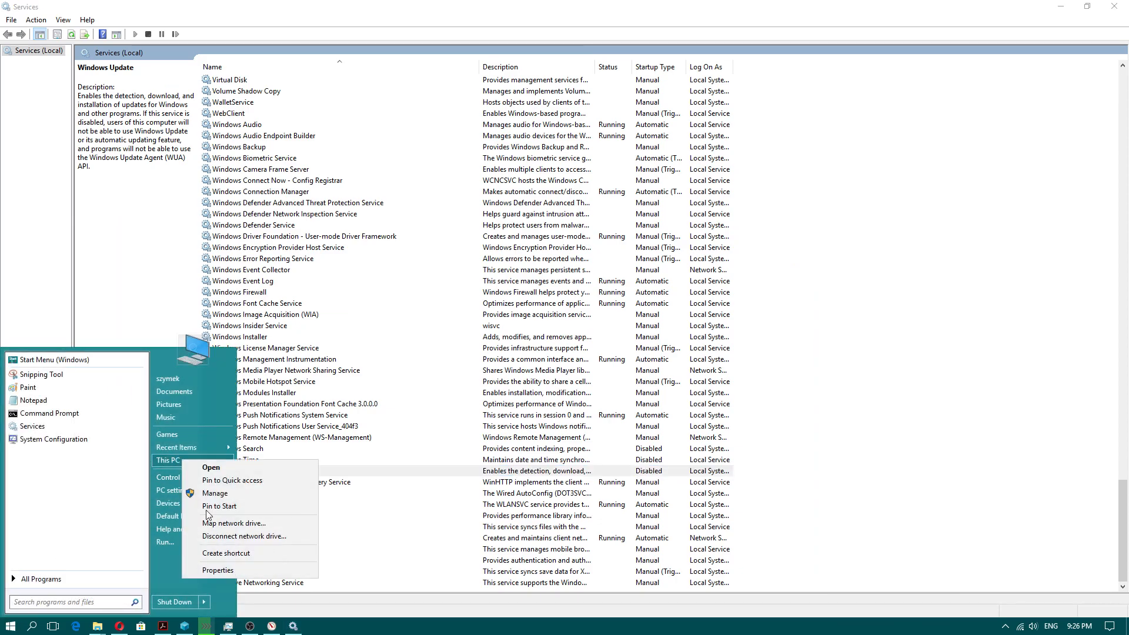
left_click(232, 571)
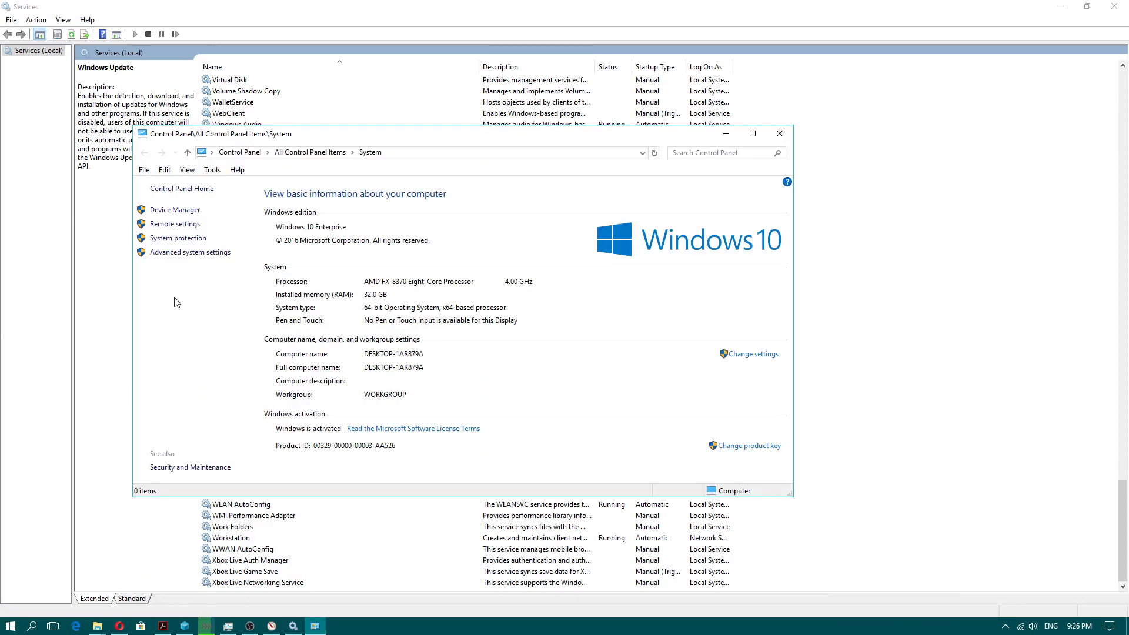
left_click(207, 253)
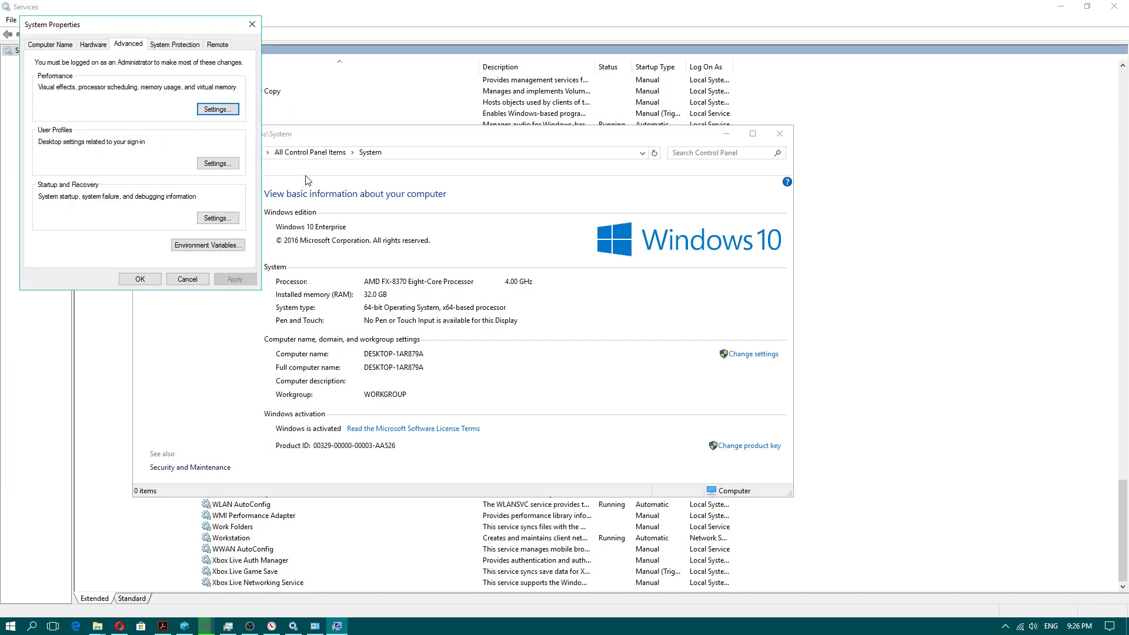
- Review the virtual memory settings for drive C: with the No paging file option, and cancel out of the dialogs
left_click(218, 109)
left_click(106, 88)
left_click(230, 241)
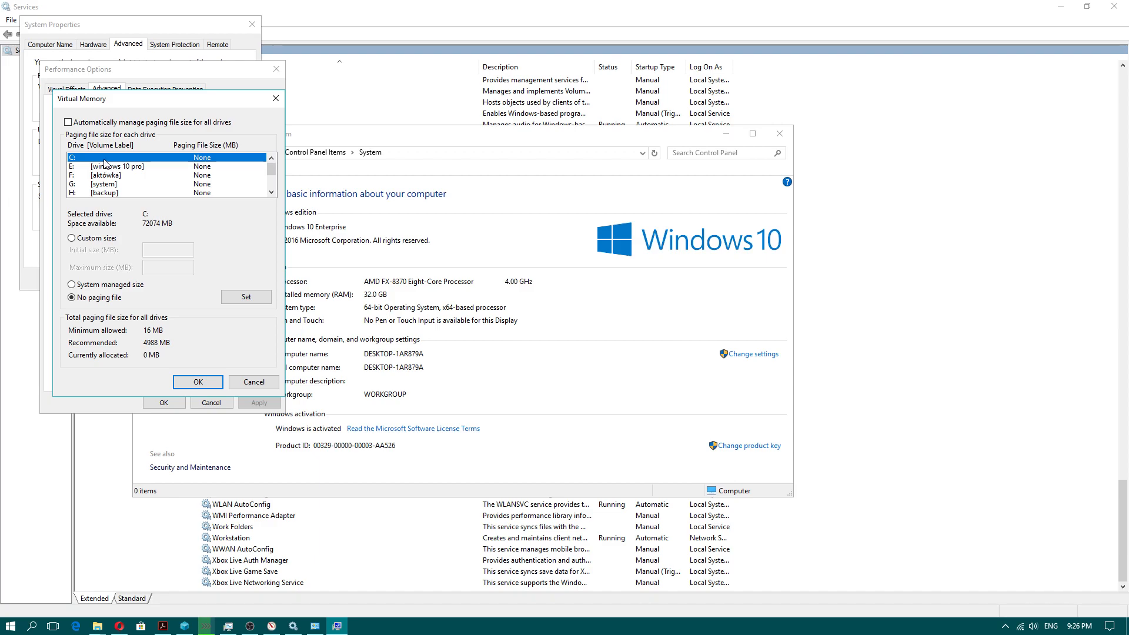
left_click(251, 296)
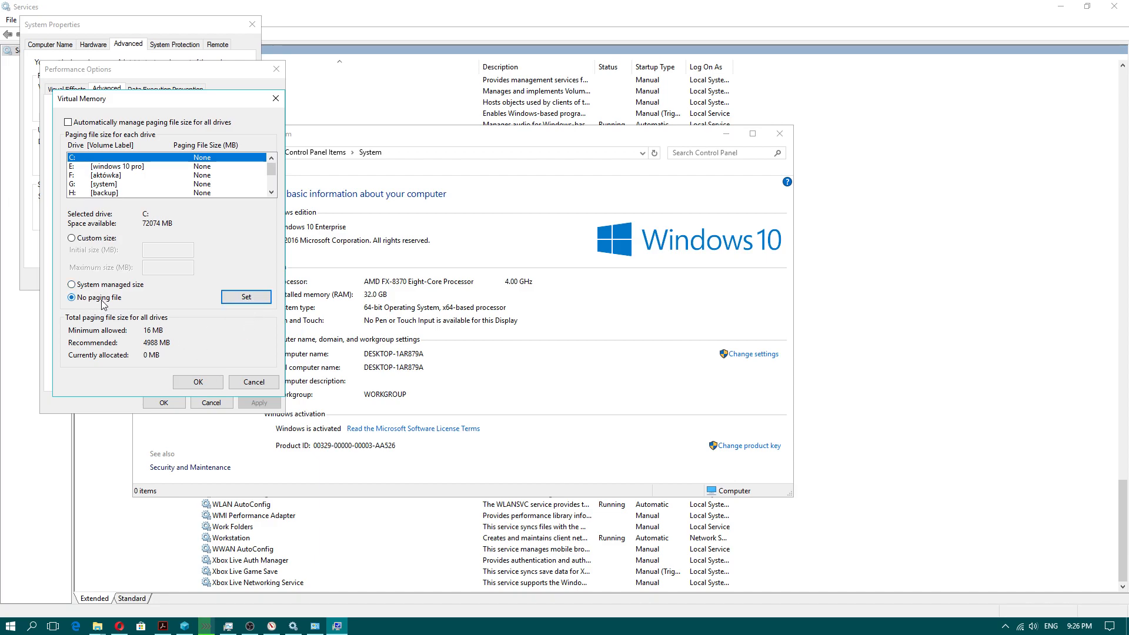
left_click(253, 383)
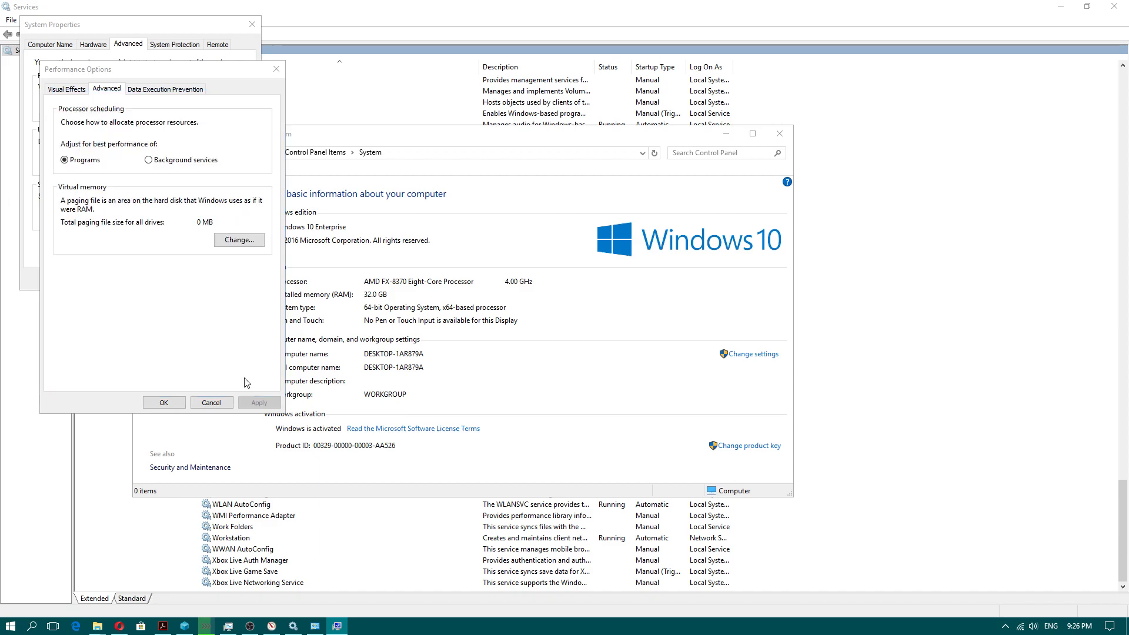
left_click(212, 403)
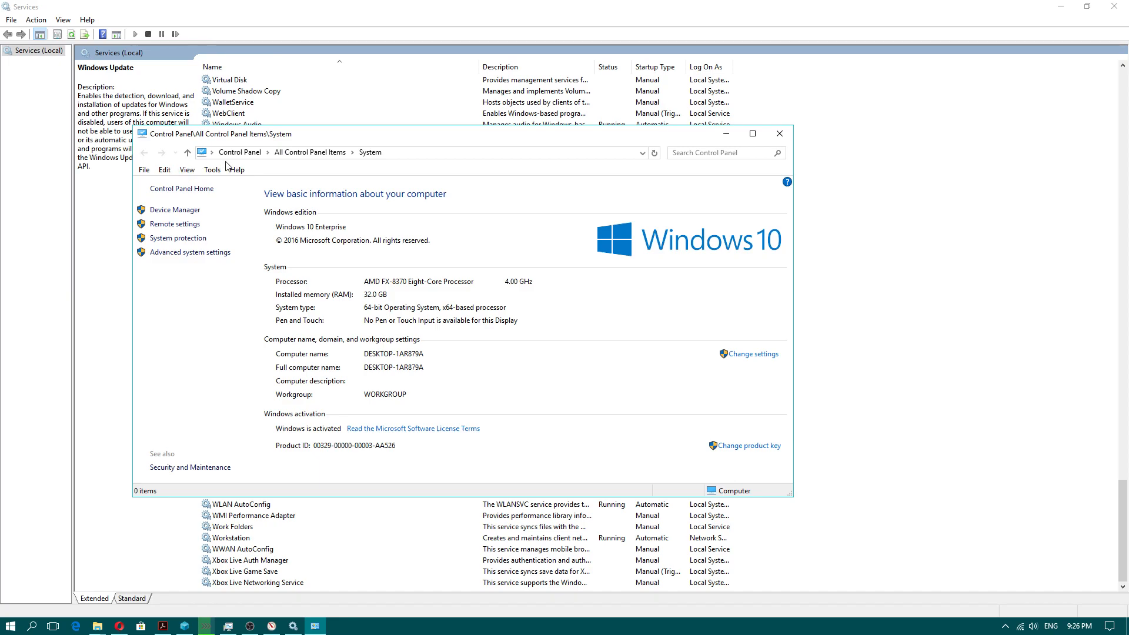
left_click(212, 152)
left_click(226, 164)
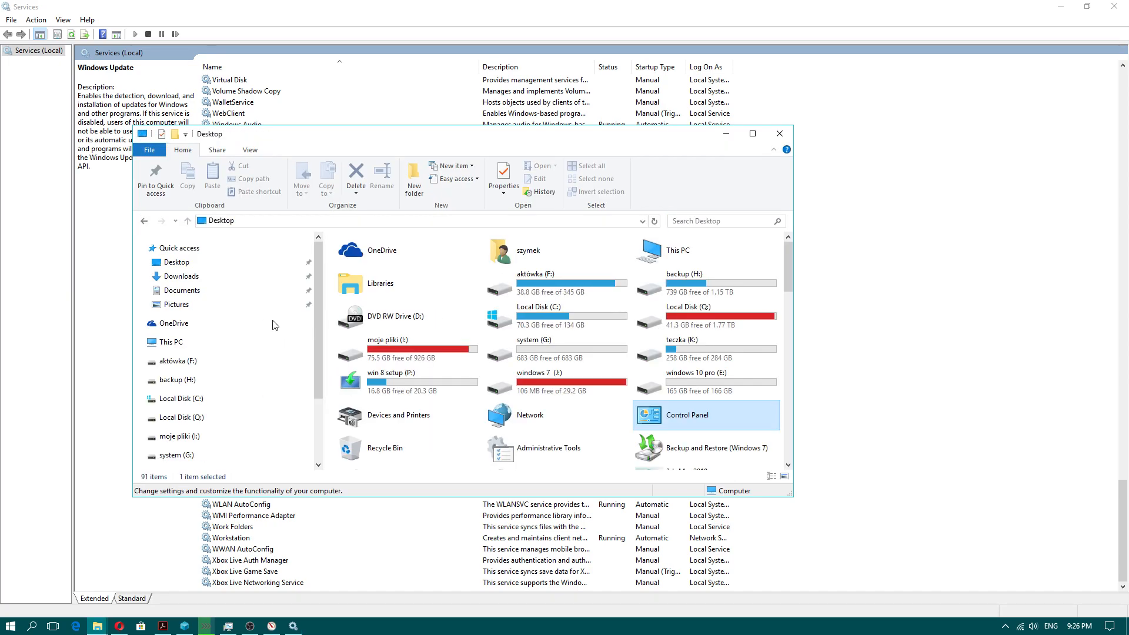
scroll(409, 465, "down", 1)
right_click(407, 467)
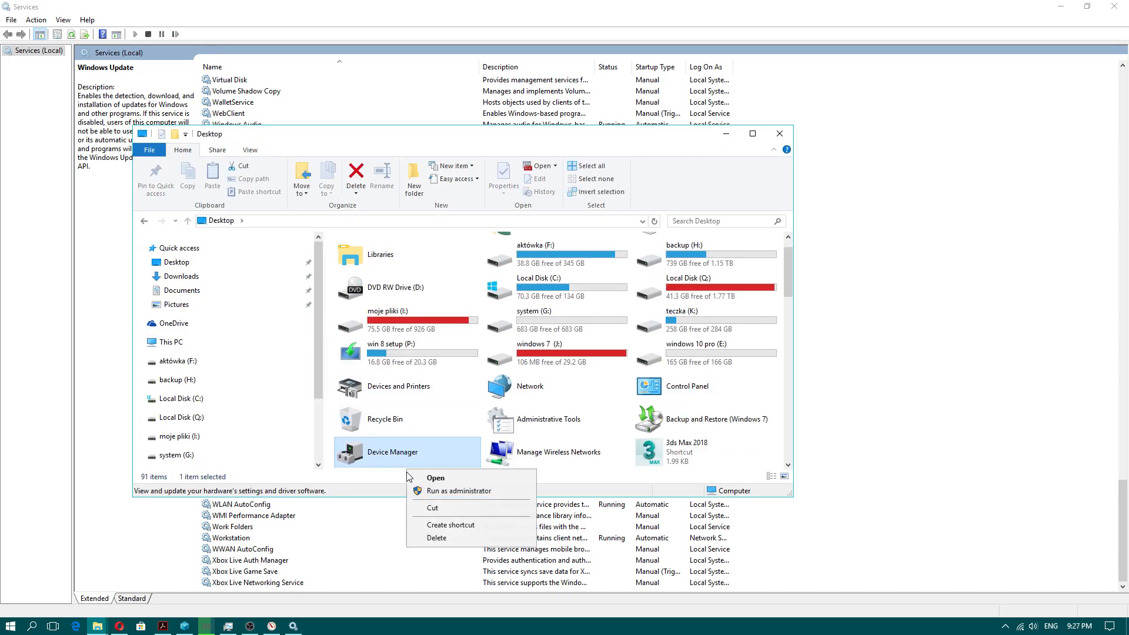
left_click(329, 384)
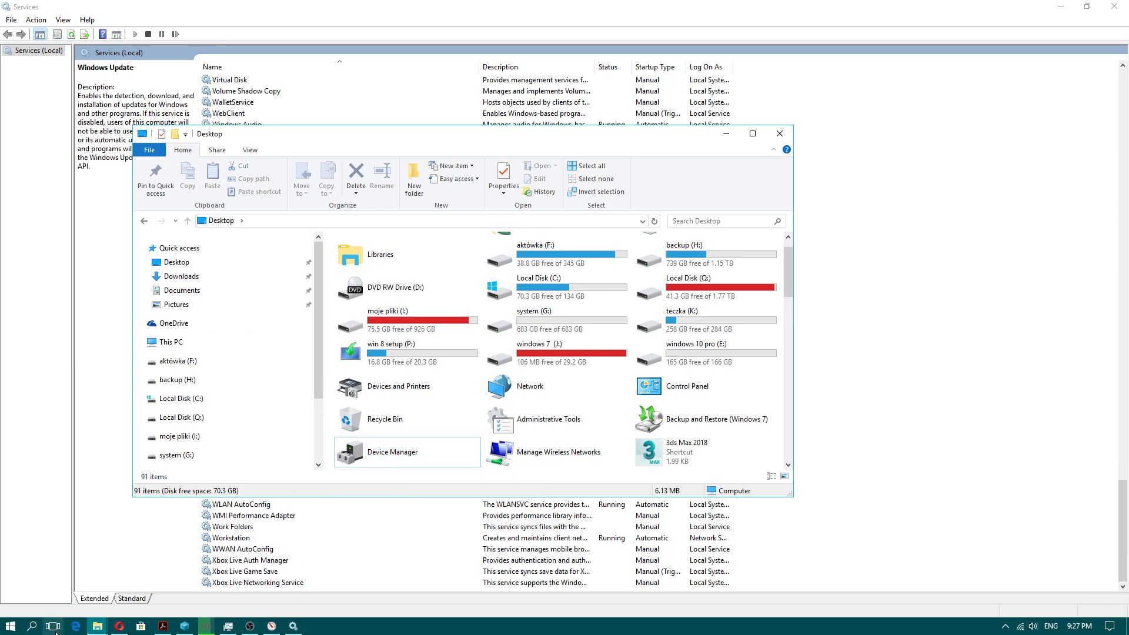
- Search for Windows Settings, open it, and go to the System category
left_click(32, 626)
type("sett")
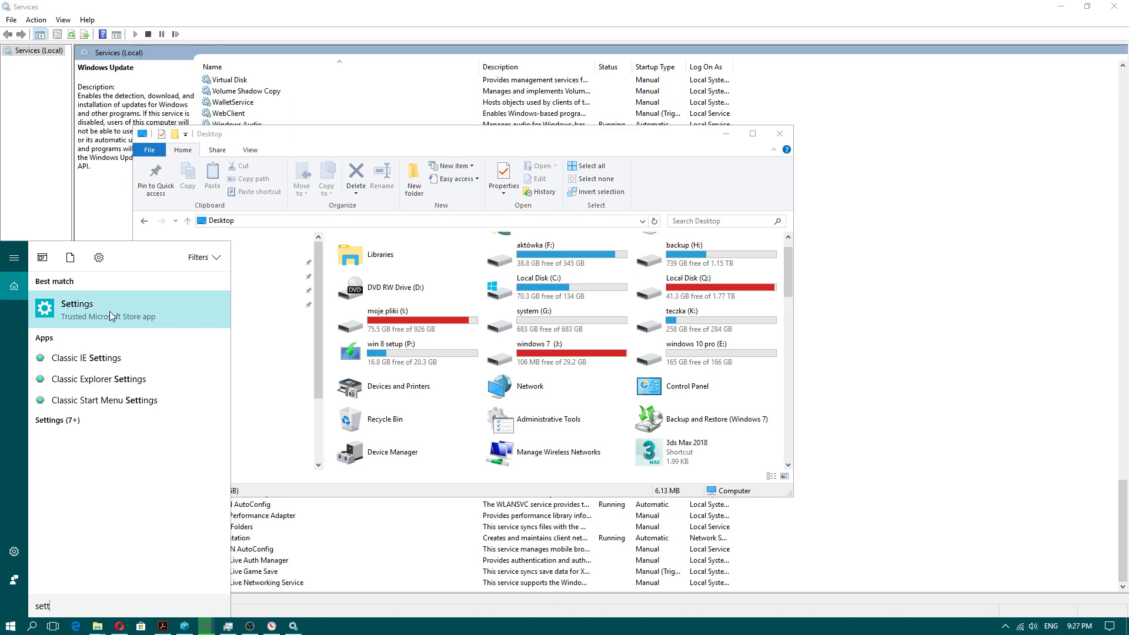
left_click(109, 316)
scroll(212, 330, "down", 1)
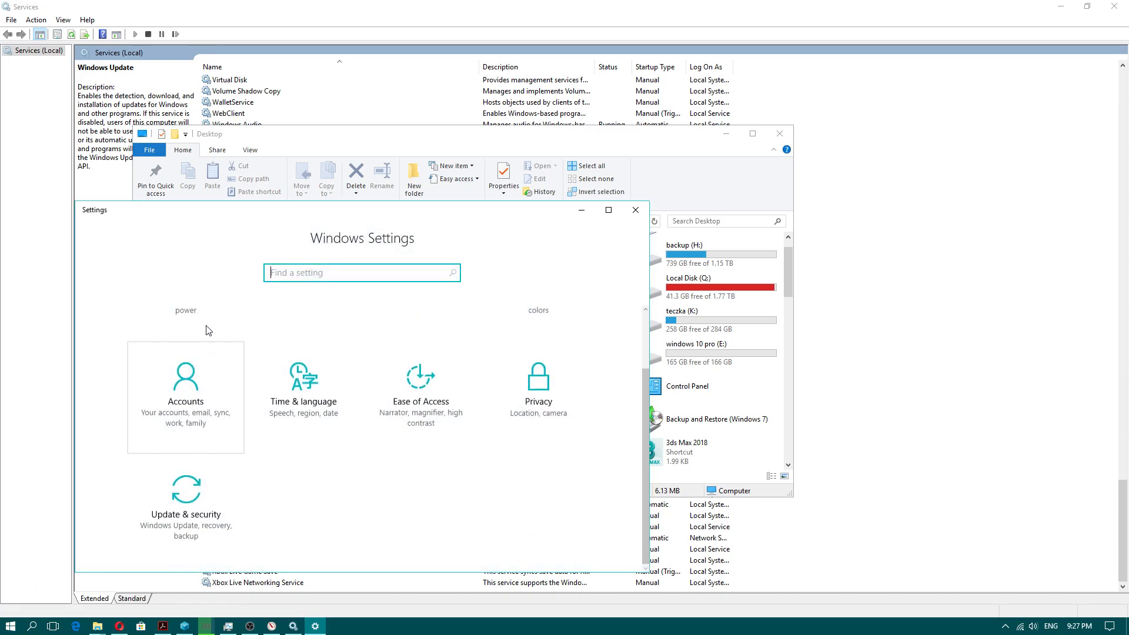
left_click(207, 353)
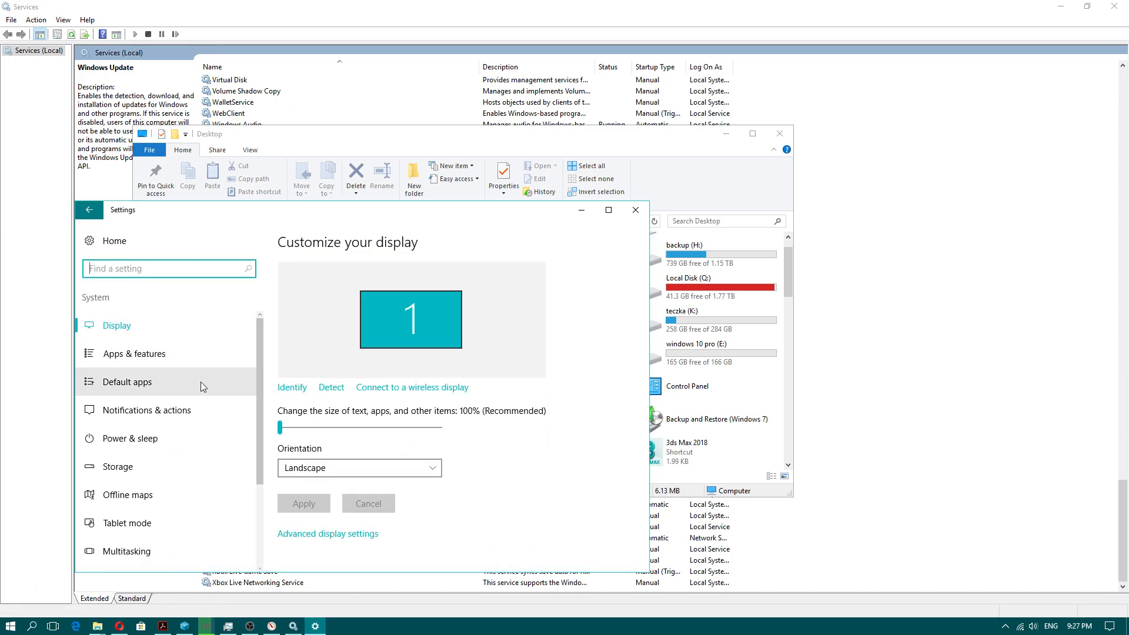
- Examine the Notifications & actions settings down to the list of senders, and return to the Settings home page
left_click(171, 413)
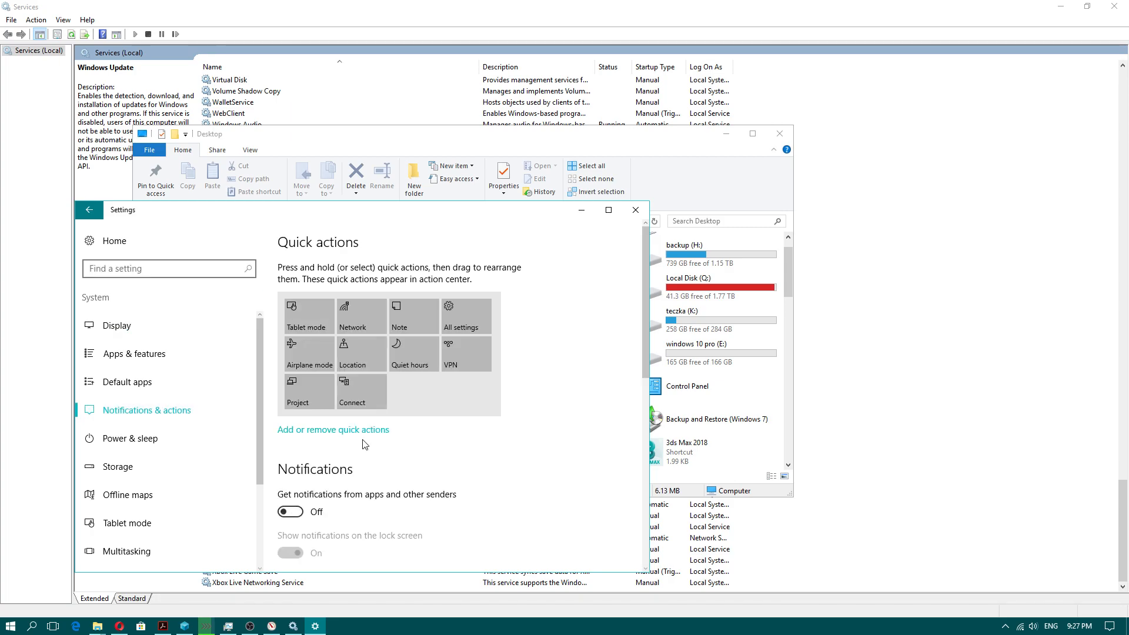
scroll(343, 341, "down", 10)
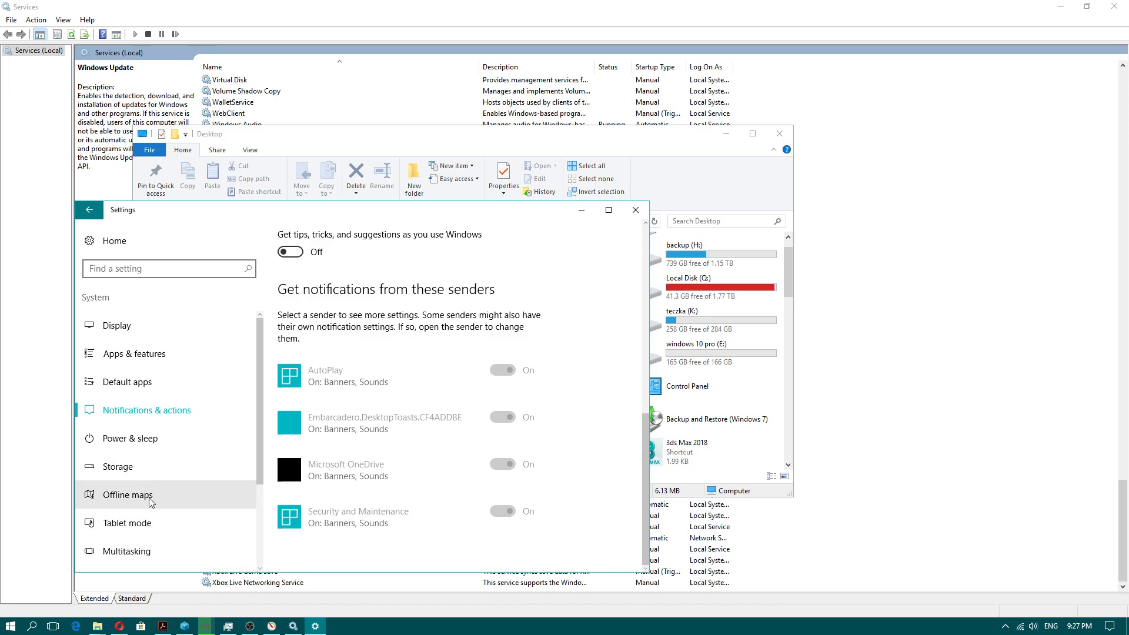
scroll(329, 353, "up", 10)
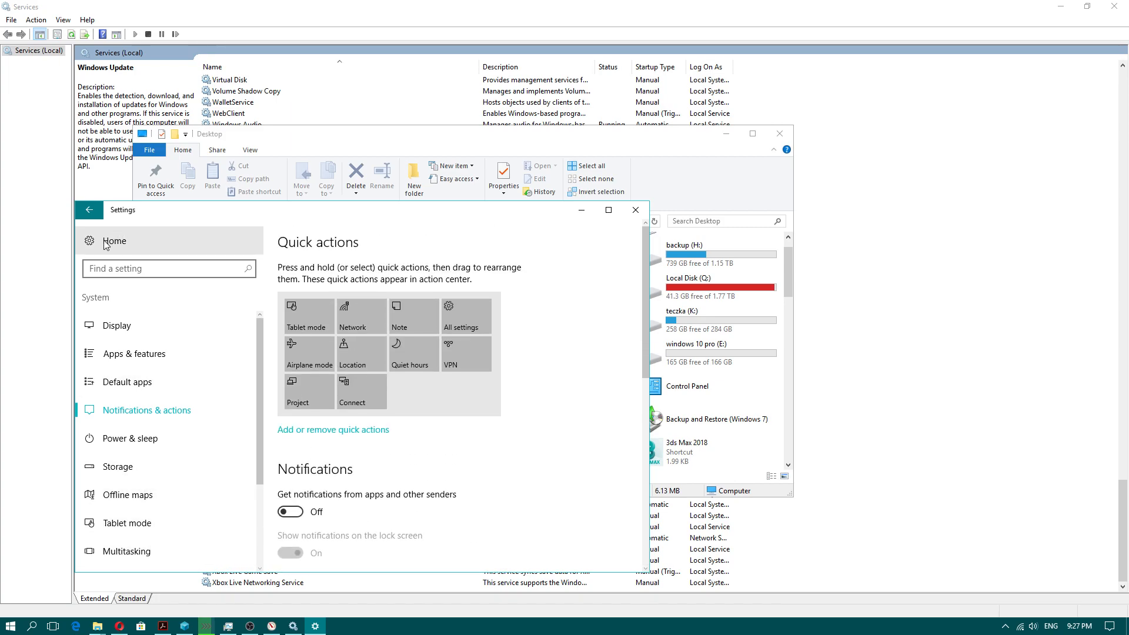
left_click(95, 216)
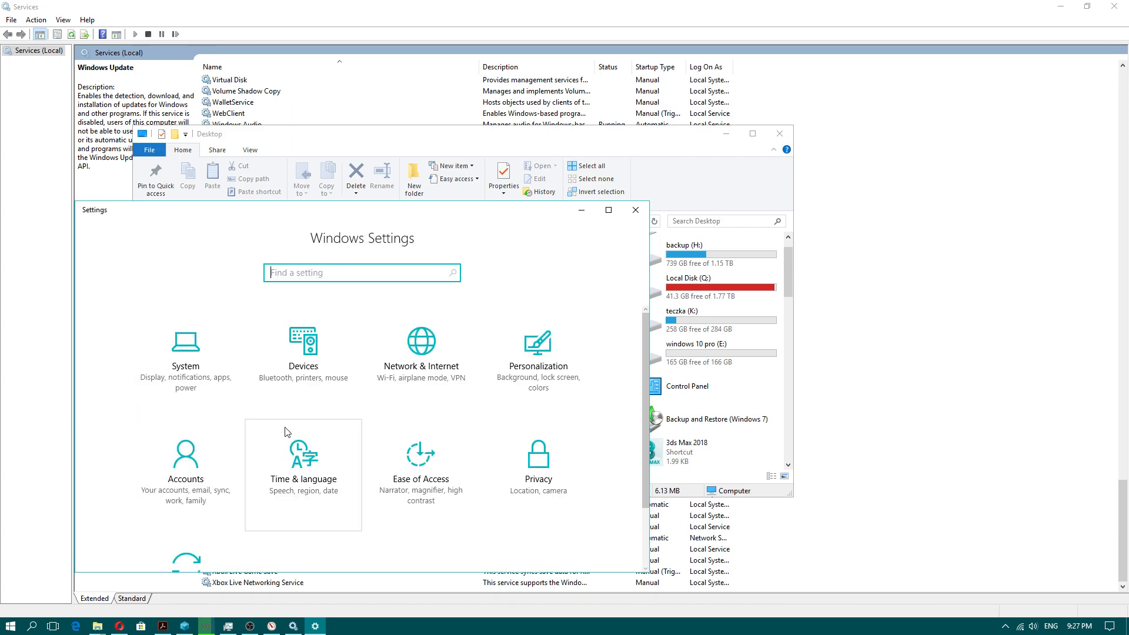
- Examine the General, Location, Camera and Microphone options in the Privacy settings
left_click(544, 467)
scroll(353, 364, "down", 3)
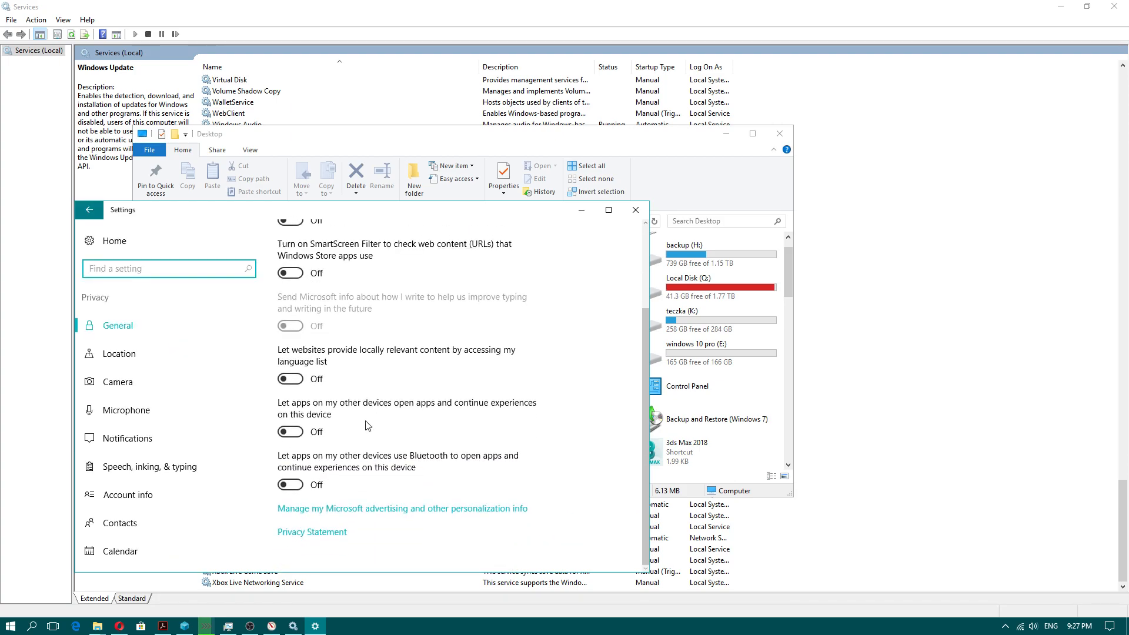
left_click(125, 353)
scroll(432, 353, "down", 8)
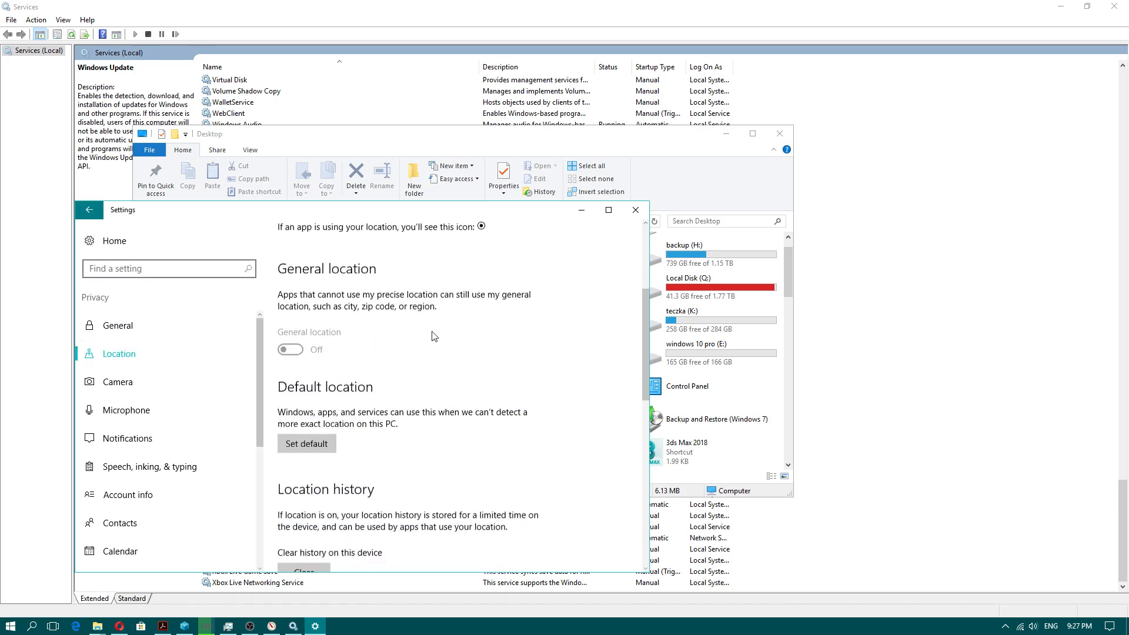
left_click(153, 383)
left_click(151, 406)
scroll(412, 347, "down", 5)
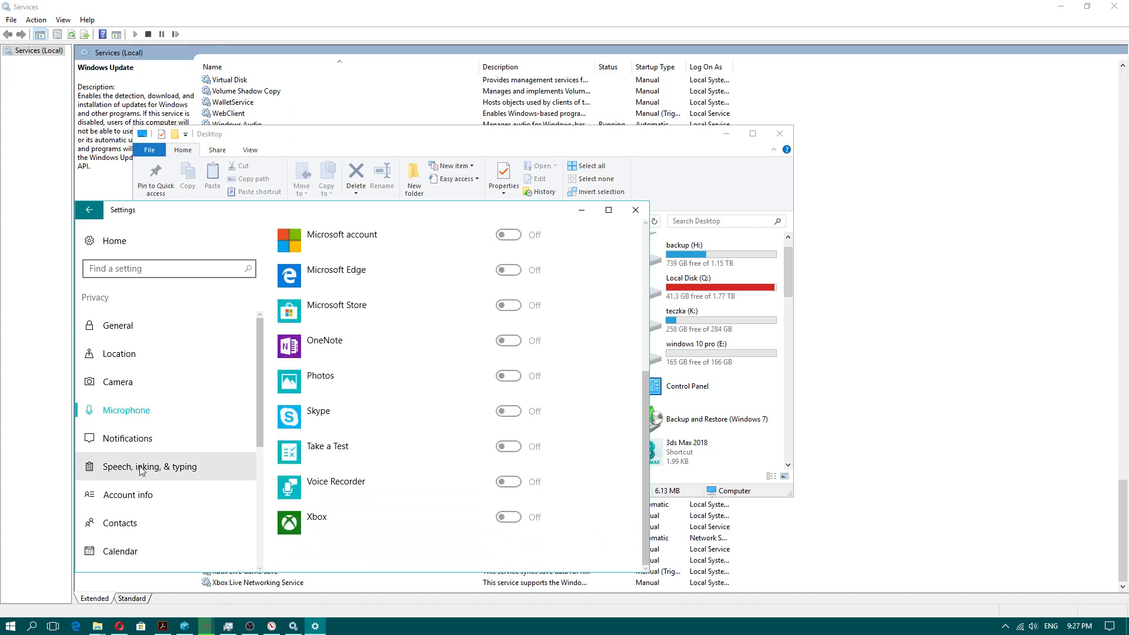
- Examine the Background apps privacy settings, and close Settings
scroll(140, 470, "down", 5)
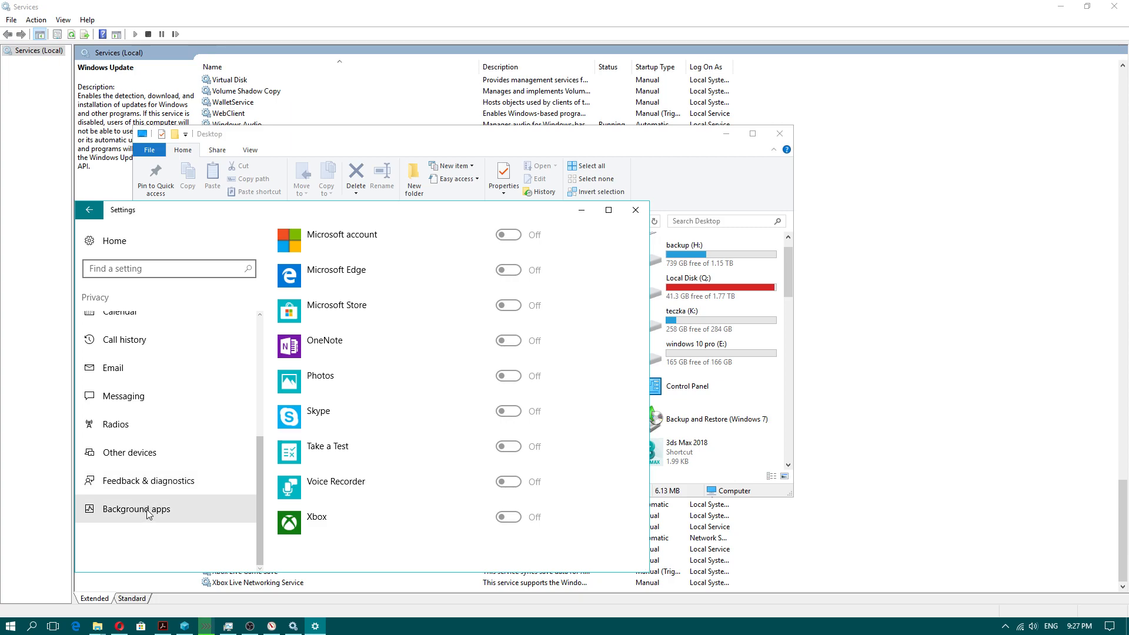
left_click(147, 514)
scroll(502, 418, "down", 5)
scroll(501, 418, "down", 5)
left_click(635, 210)
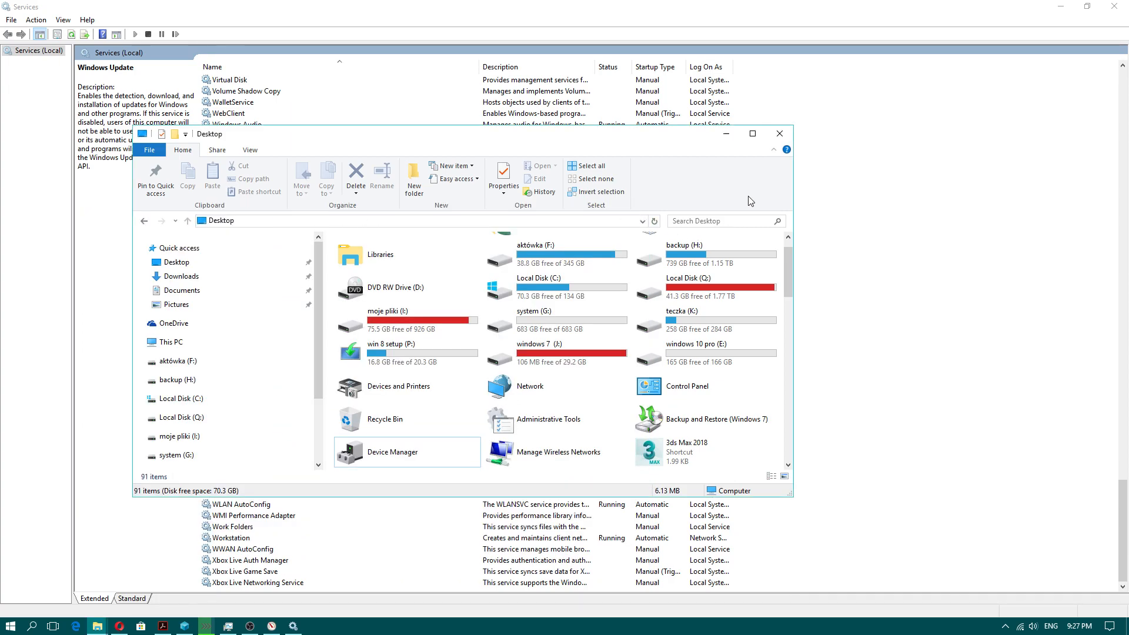
- Minimize the Desktop folder window and open Task Manager to view the disk performance
left_click(727, 133)
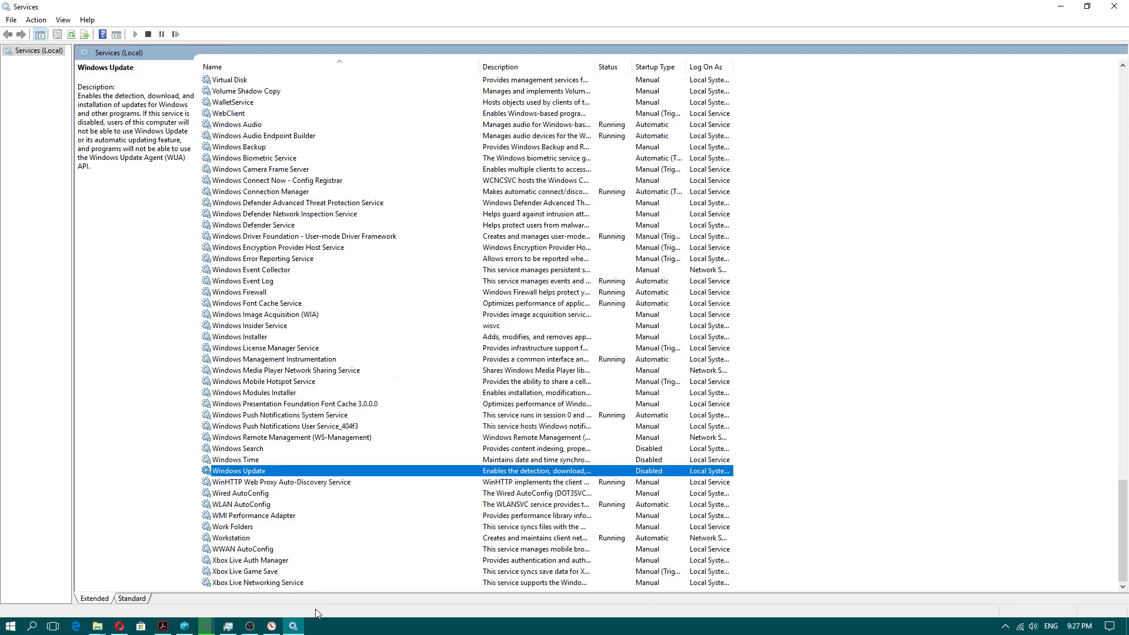
right_click(366, 626)
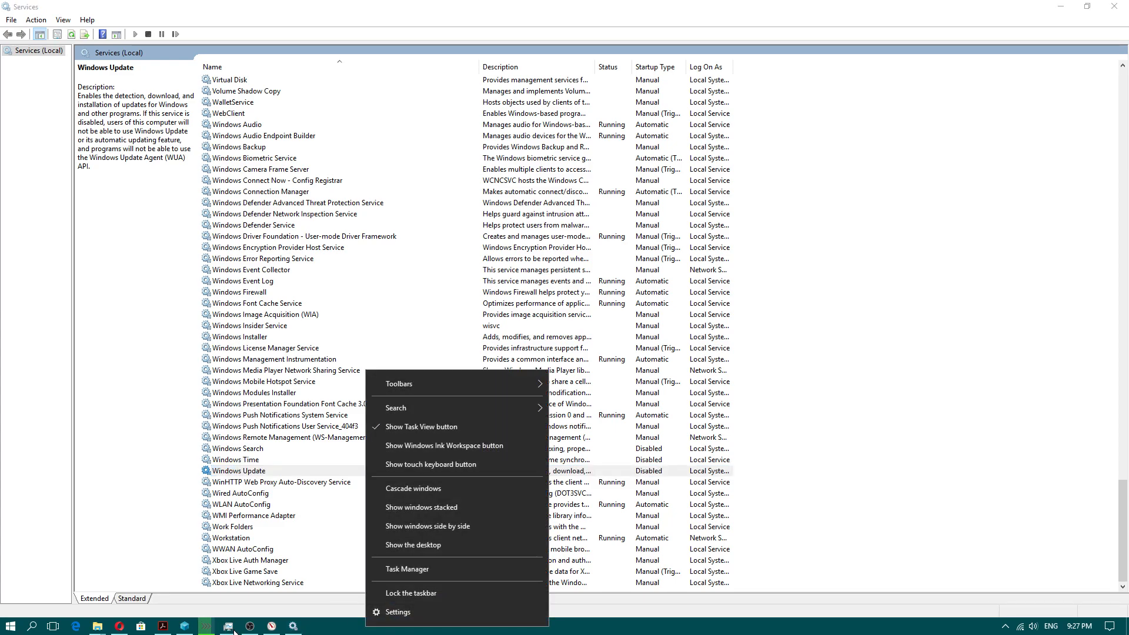
left_click(407, 569)
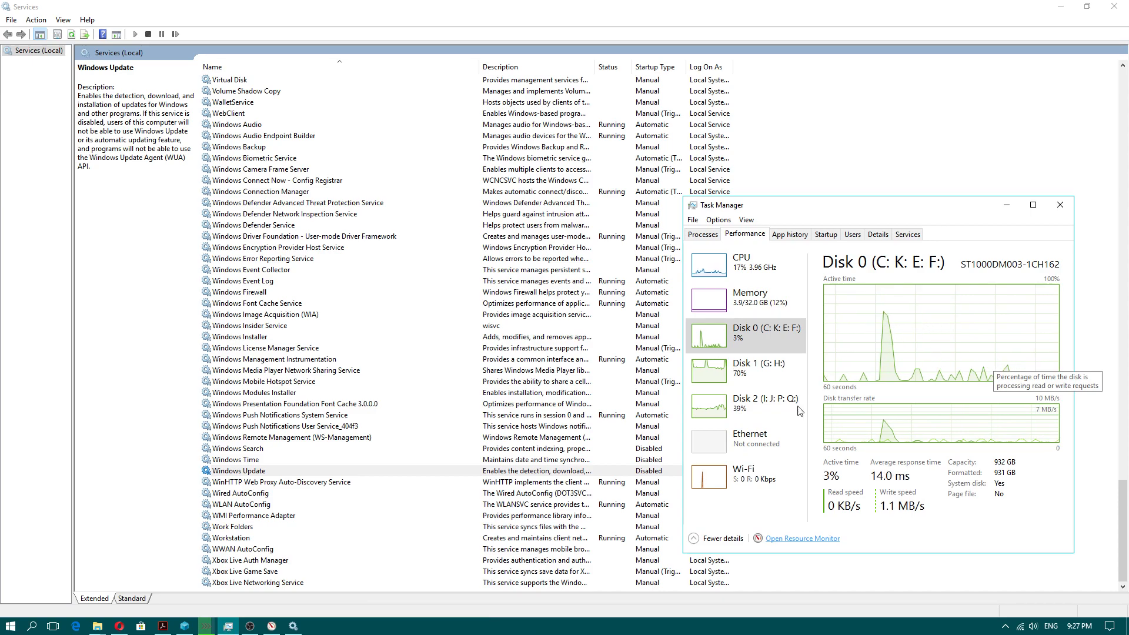
- Show the TeraCopy copy progress, and compare it with the Disk 1, Disk 2 and CPU performance in Task Manager
left_click(202, 627)
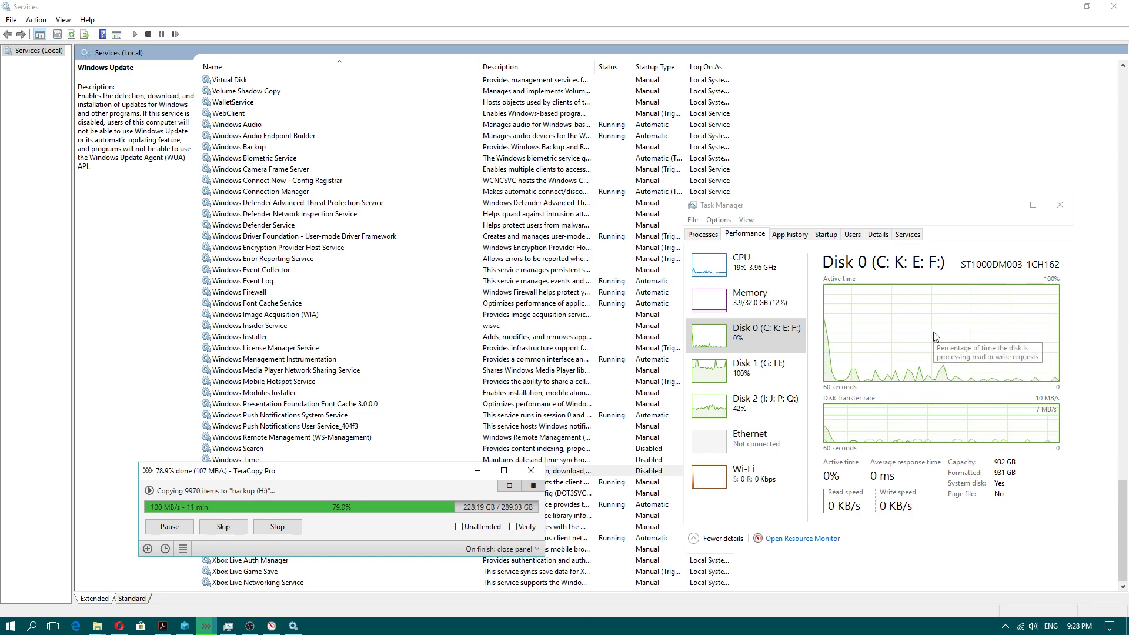
left_click(759, 376)
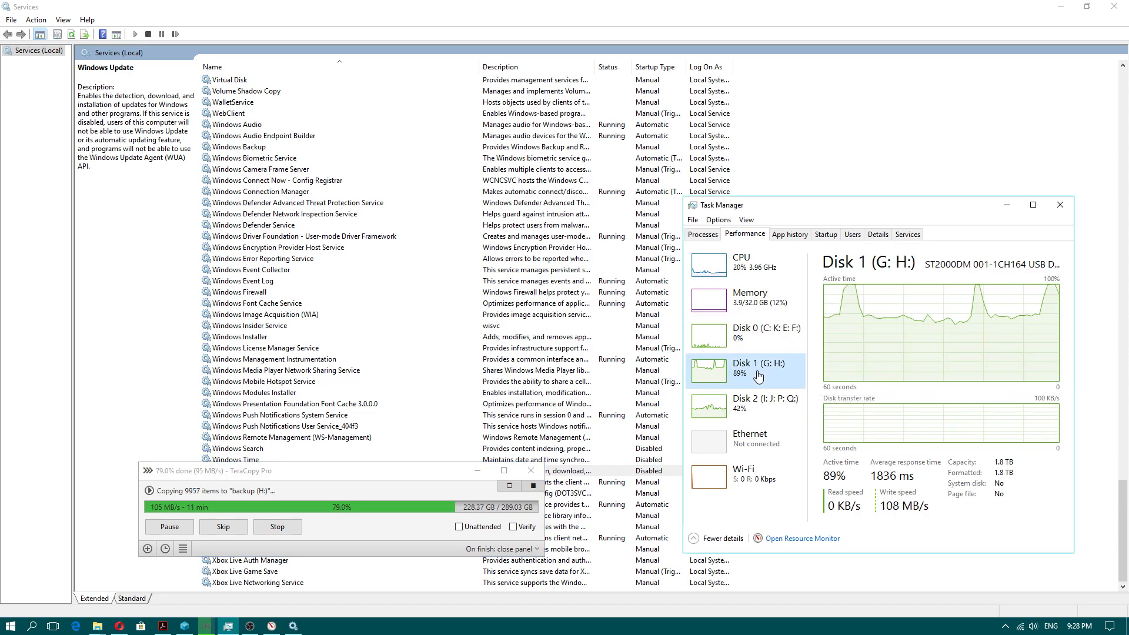
left_click(734, 412)
left_click(738, 373)
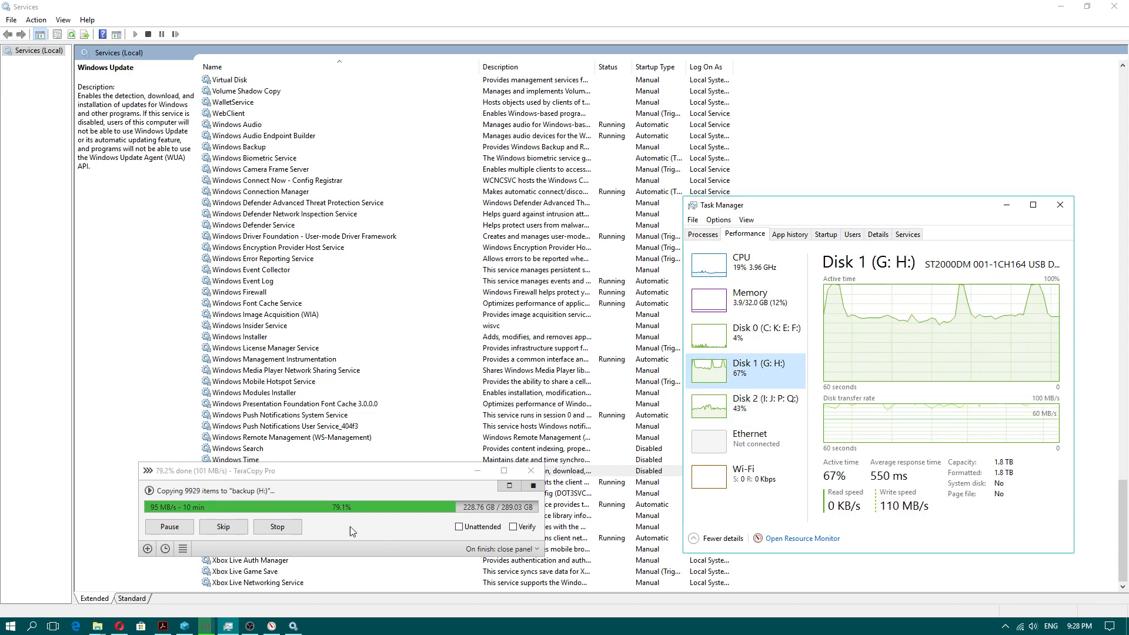
left_click(742, 262)
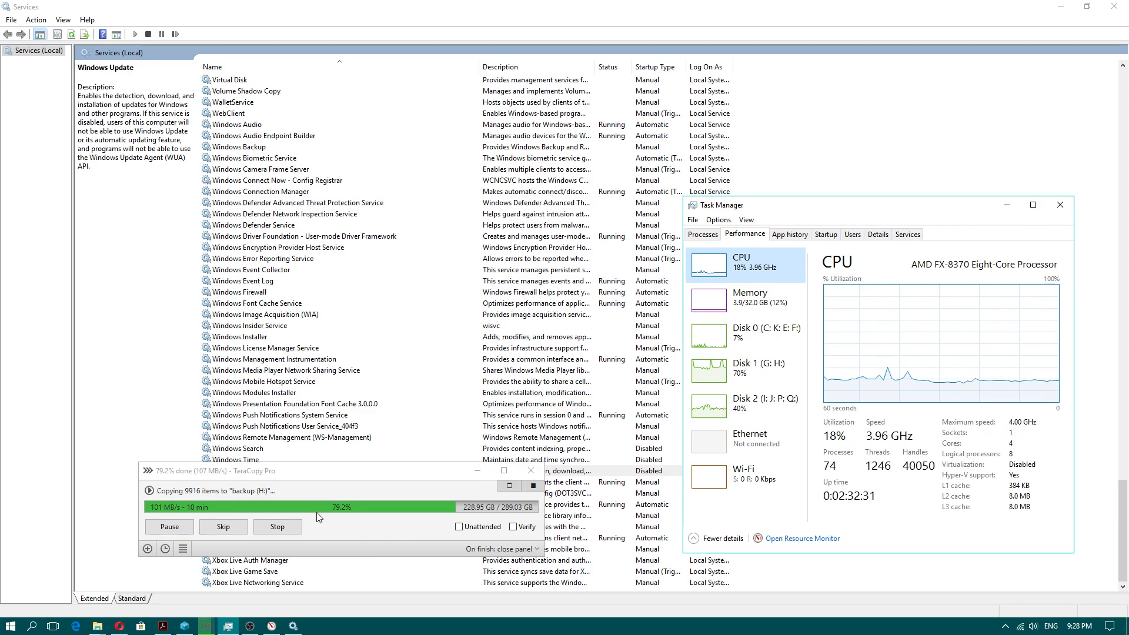